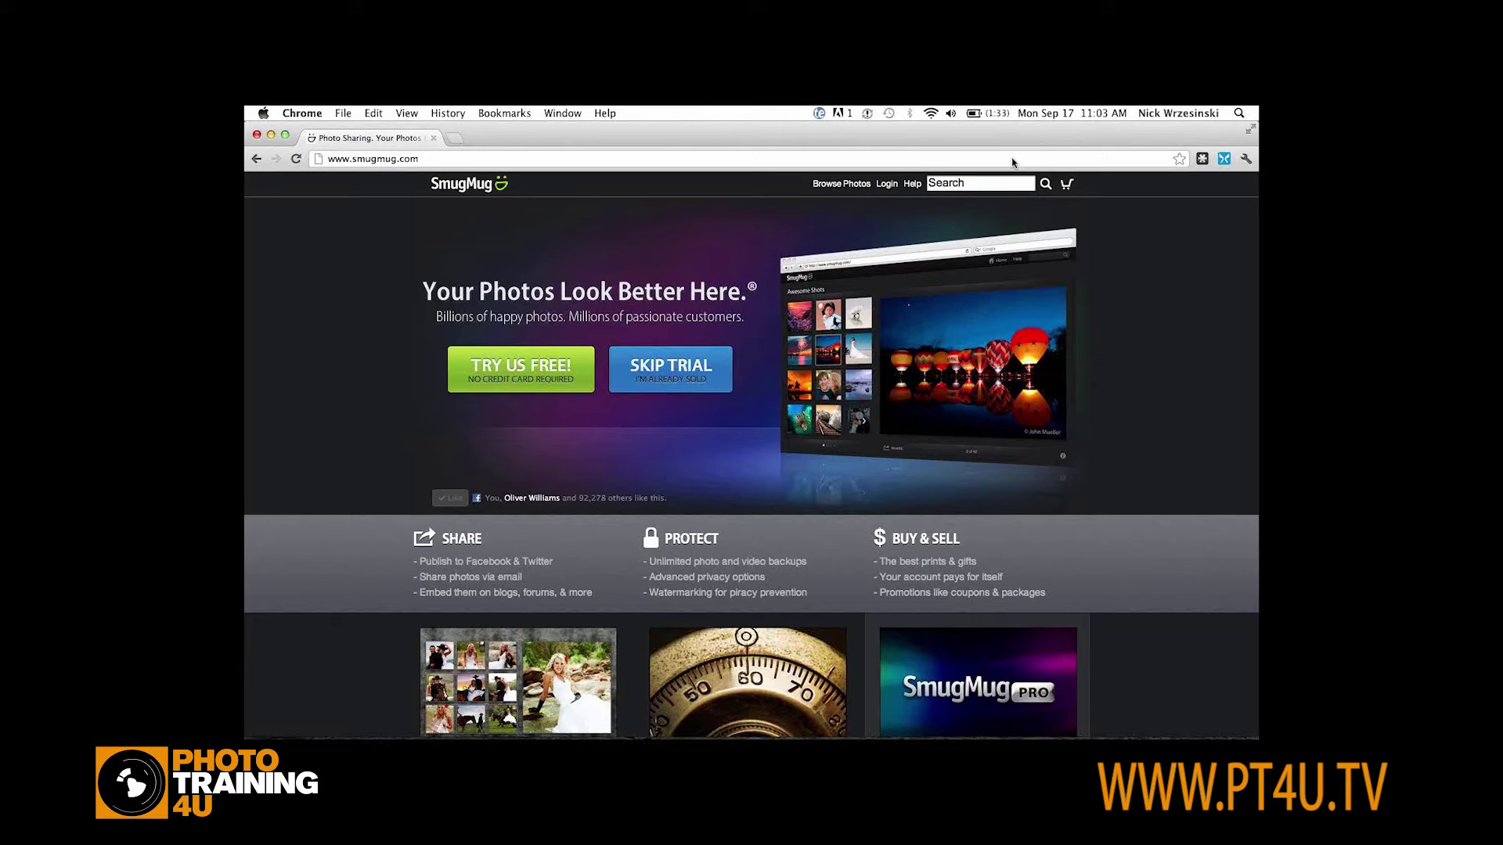
Check the sign-in page, return to the main page, and open the free-trial sign-up form
{"action": "left_click", "coordinate": [889, 186]}
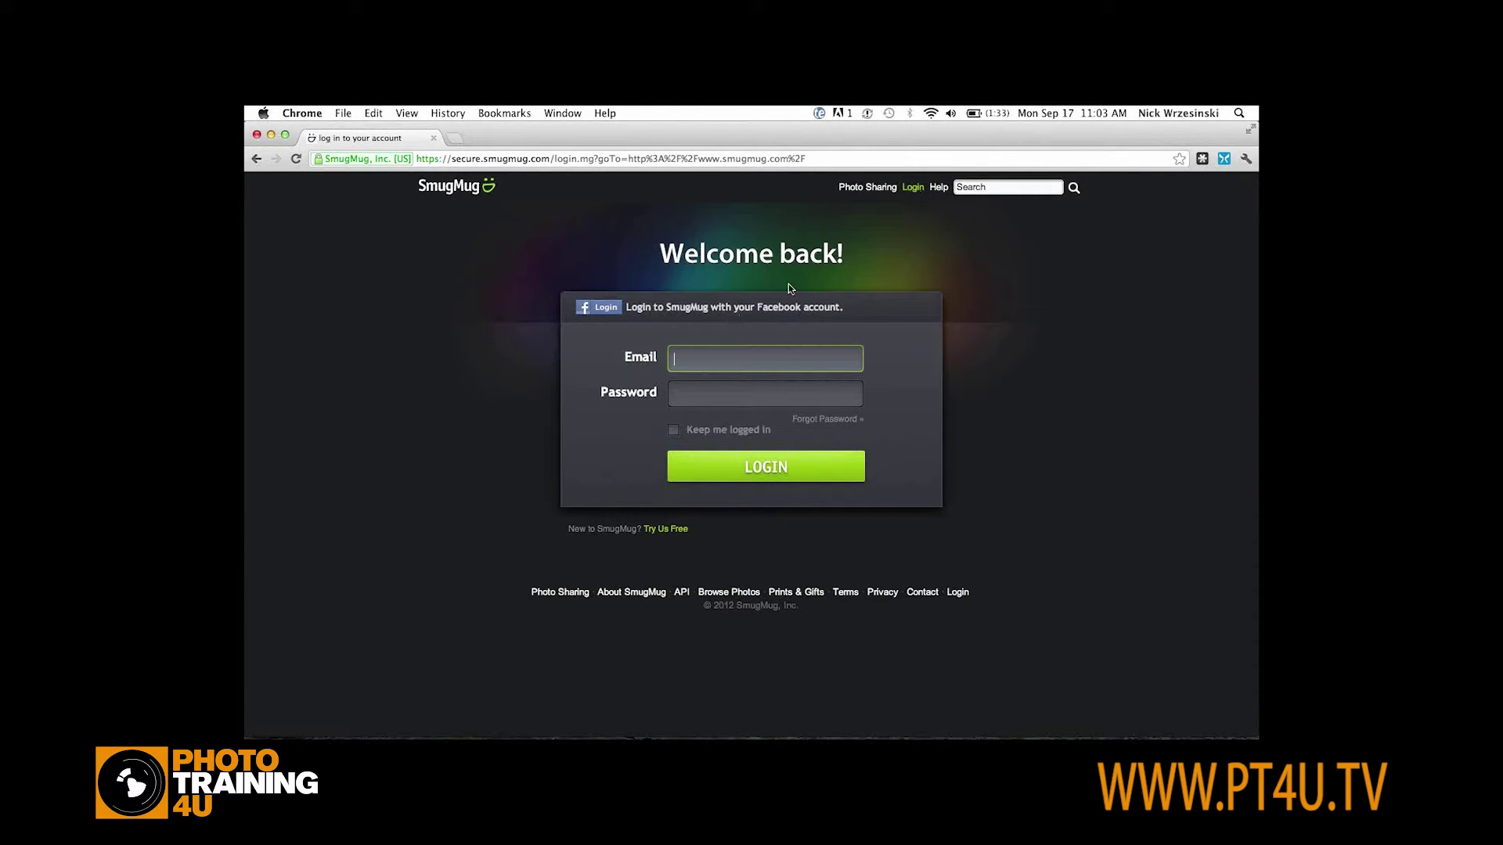
{"action": "left_click", "coordinate": [868, 188]}
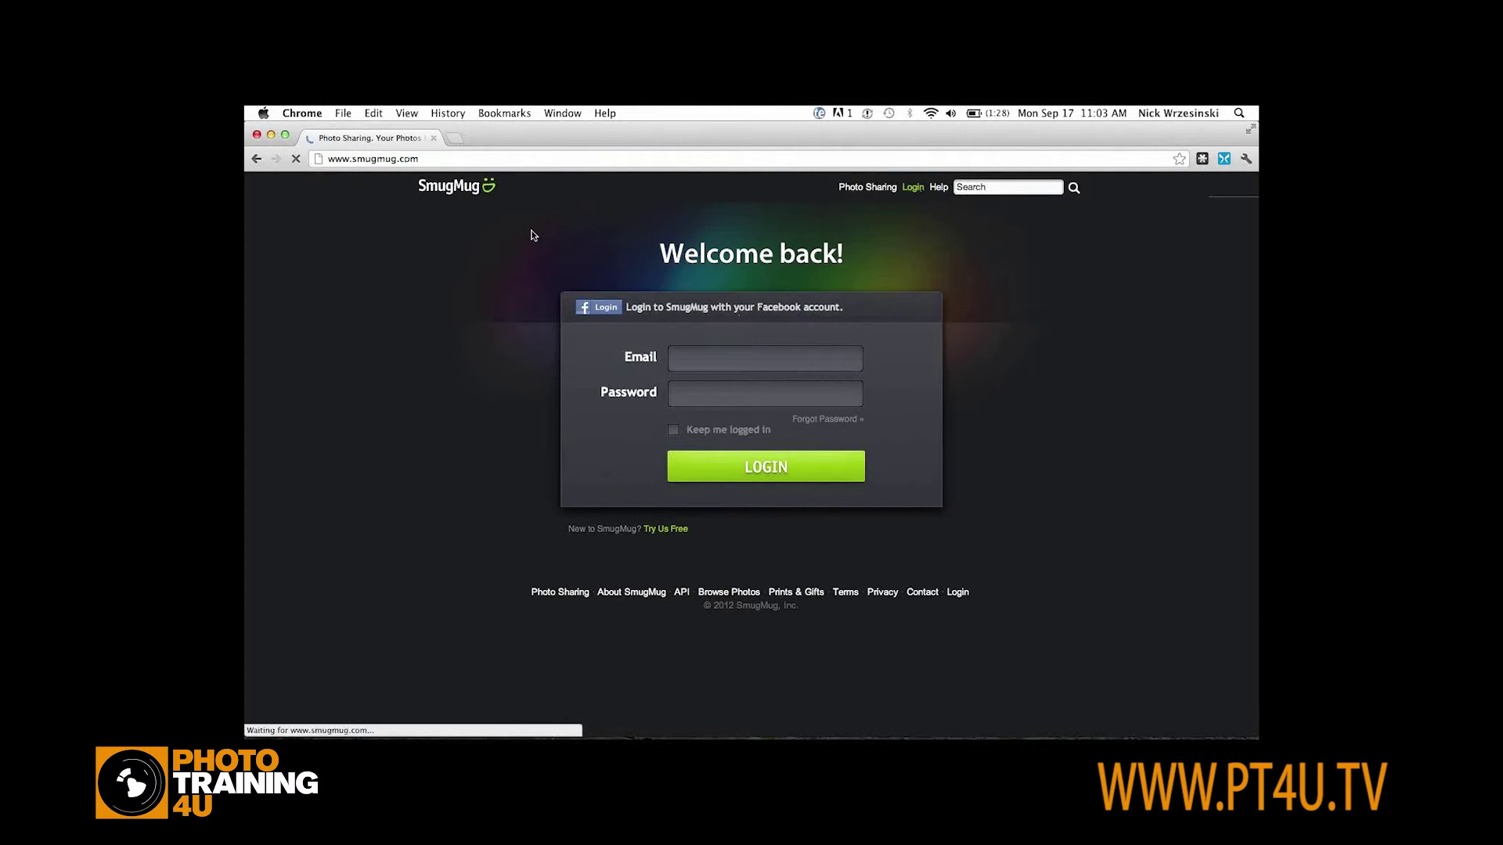
{"action": "left_click", "coordinate": [505, 427]}
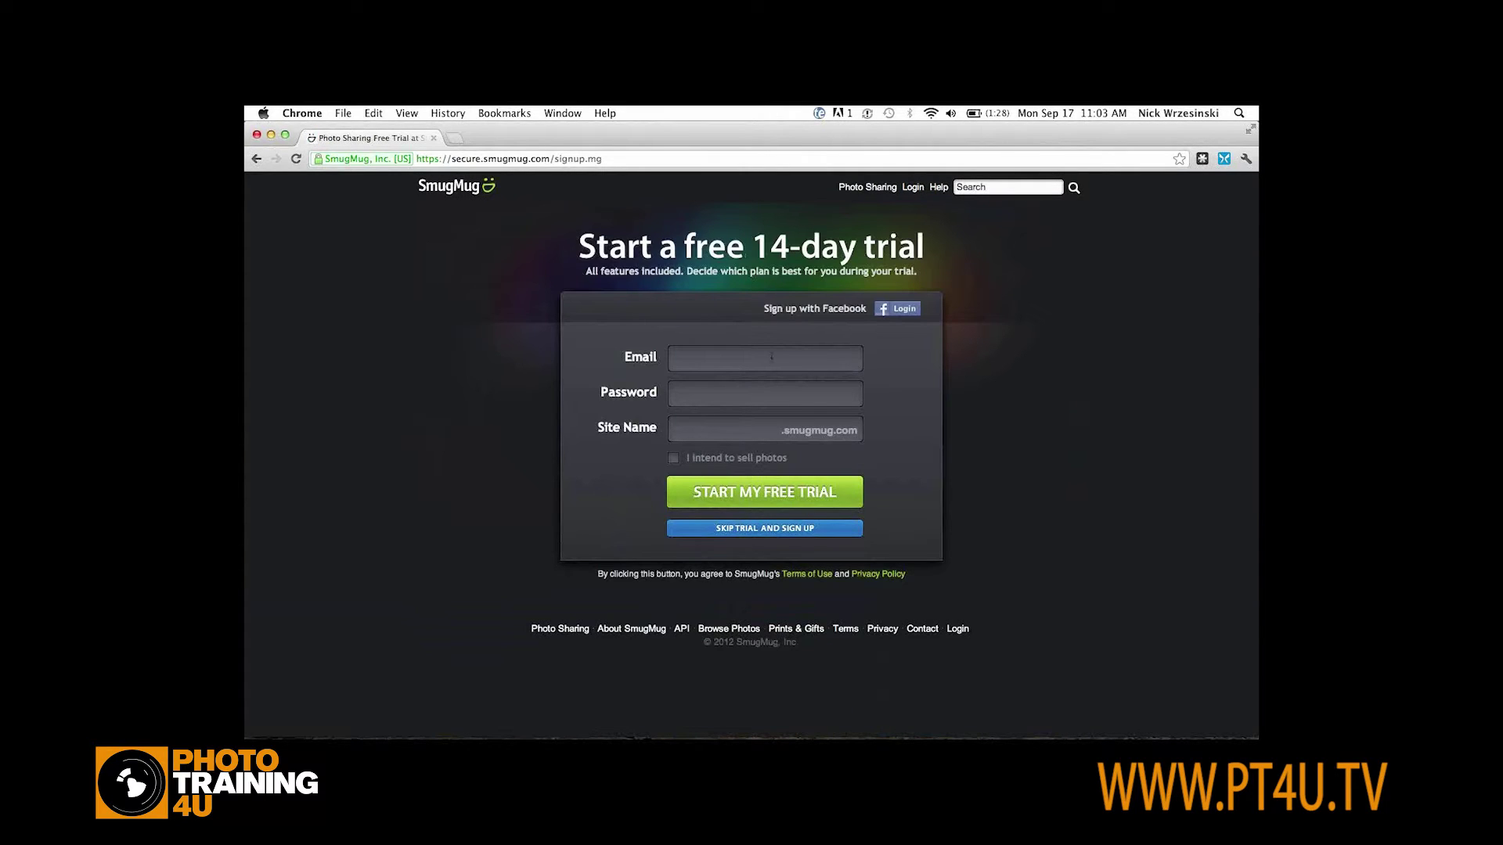
Enter the sign-up e-mail, a password and site name pt4ueasy, then start the free trial
{"action": "left_click", "coordinate": [765, 358]}
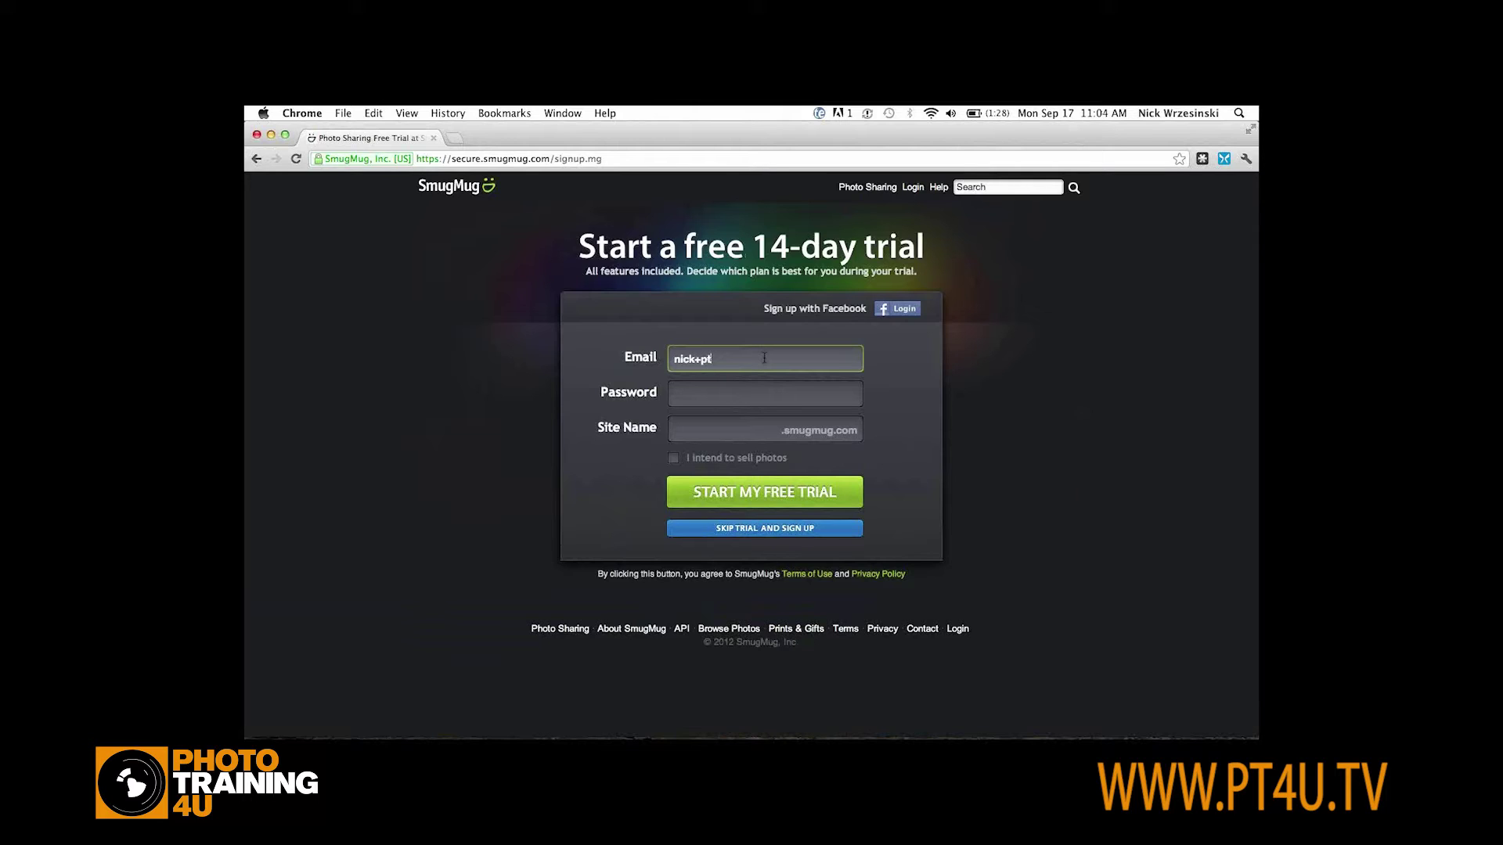
{"action": "key", "text": "Tab"}
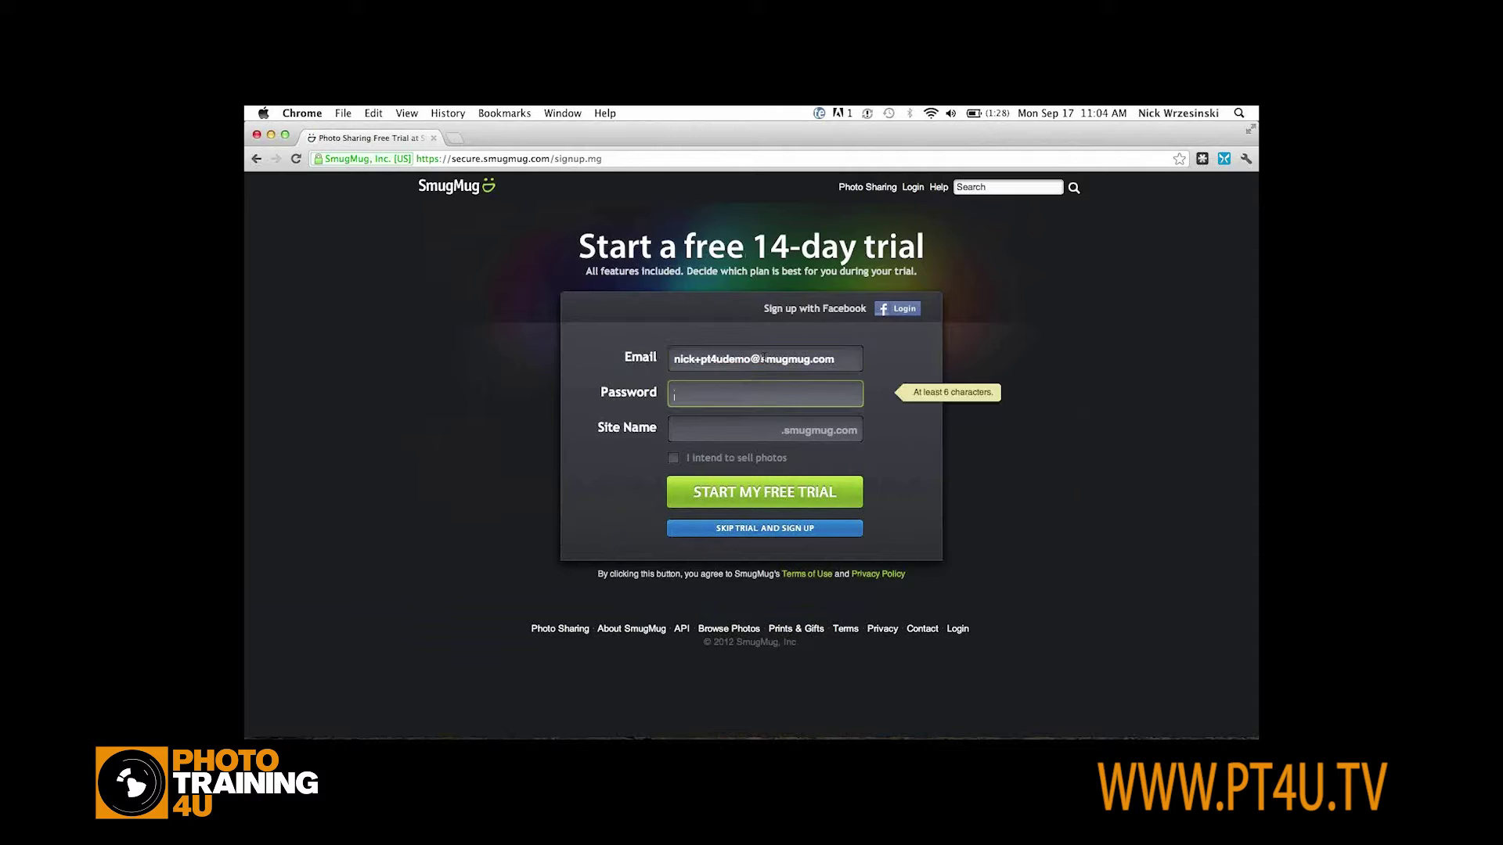
{"action": "type", "text": "••••••"}
{"action": "left_click", "coordinate": [739, 429]}
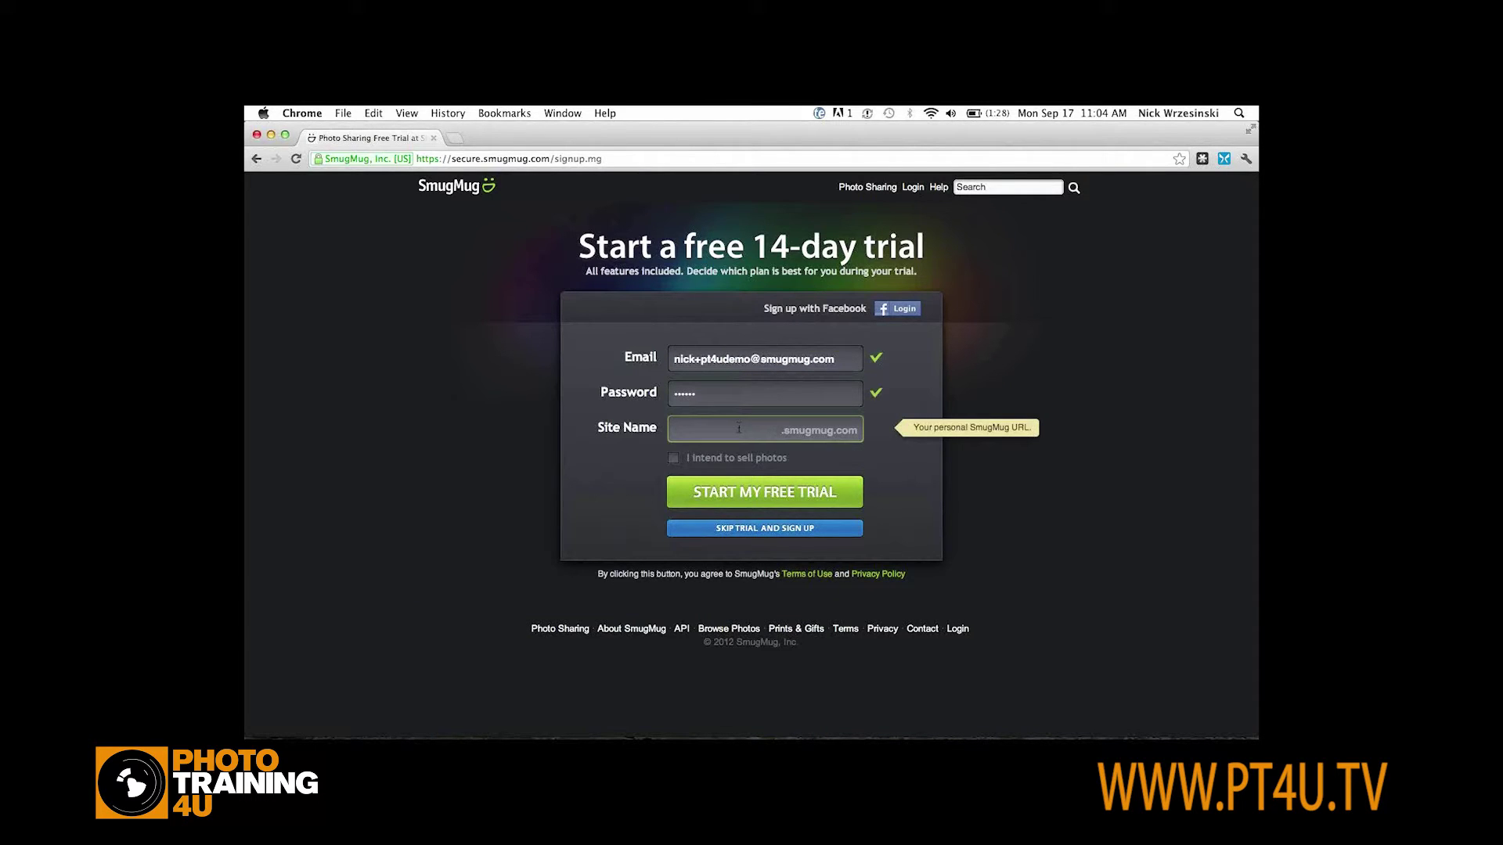
{"action": "type", "text": "pt4ueasy"}
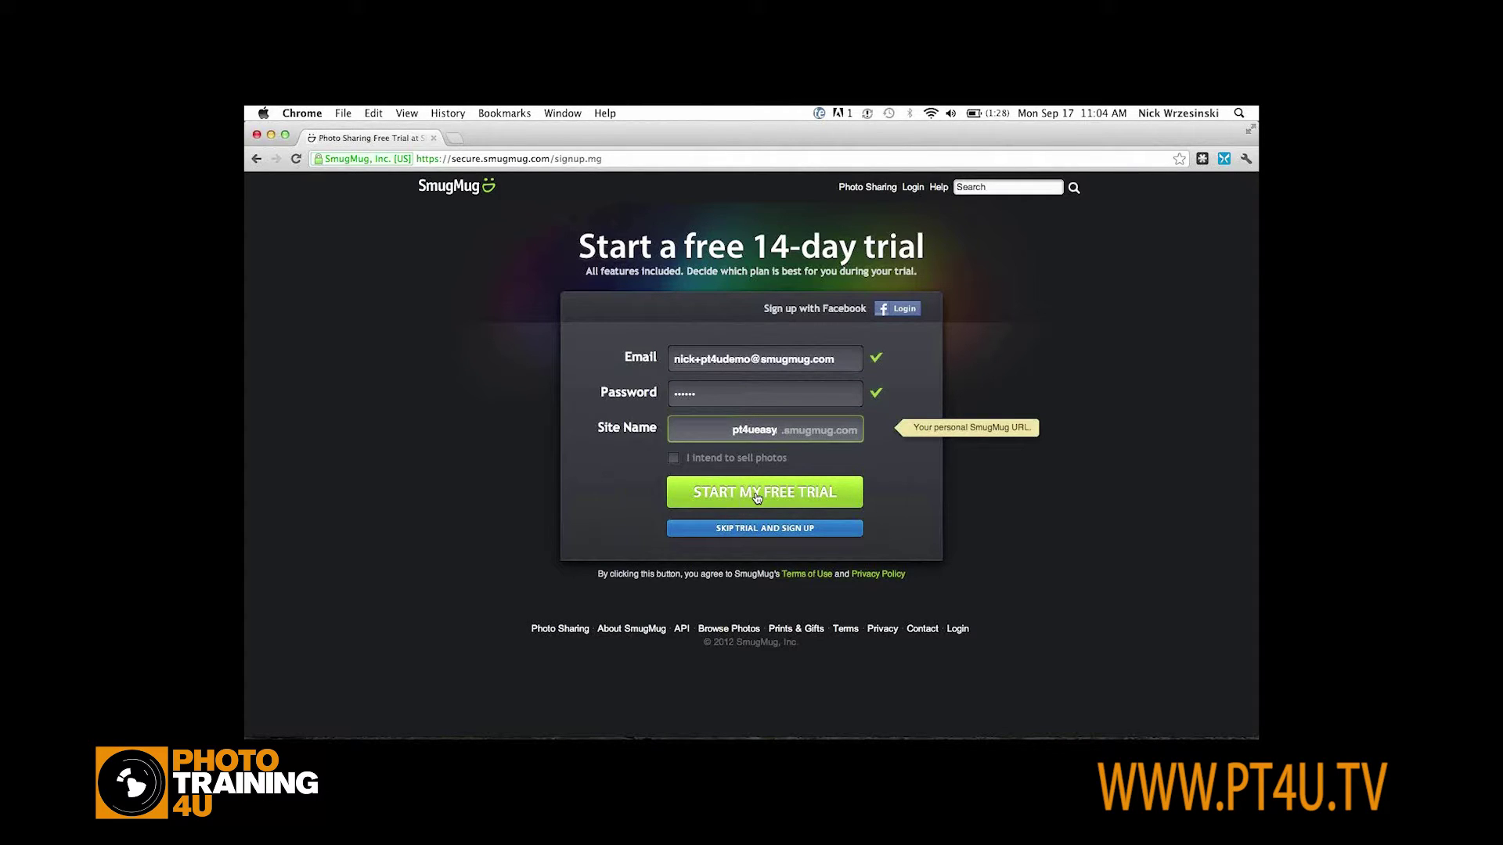
{"action": "left_click", "coordinate": [757, 498]}
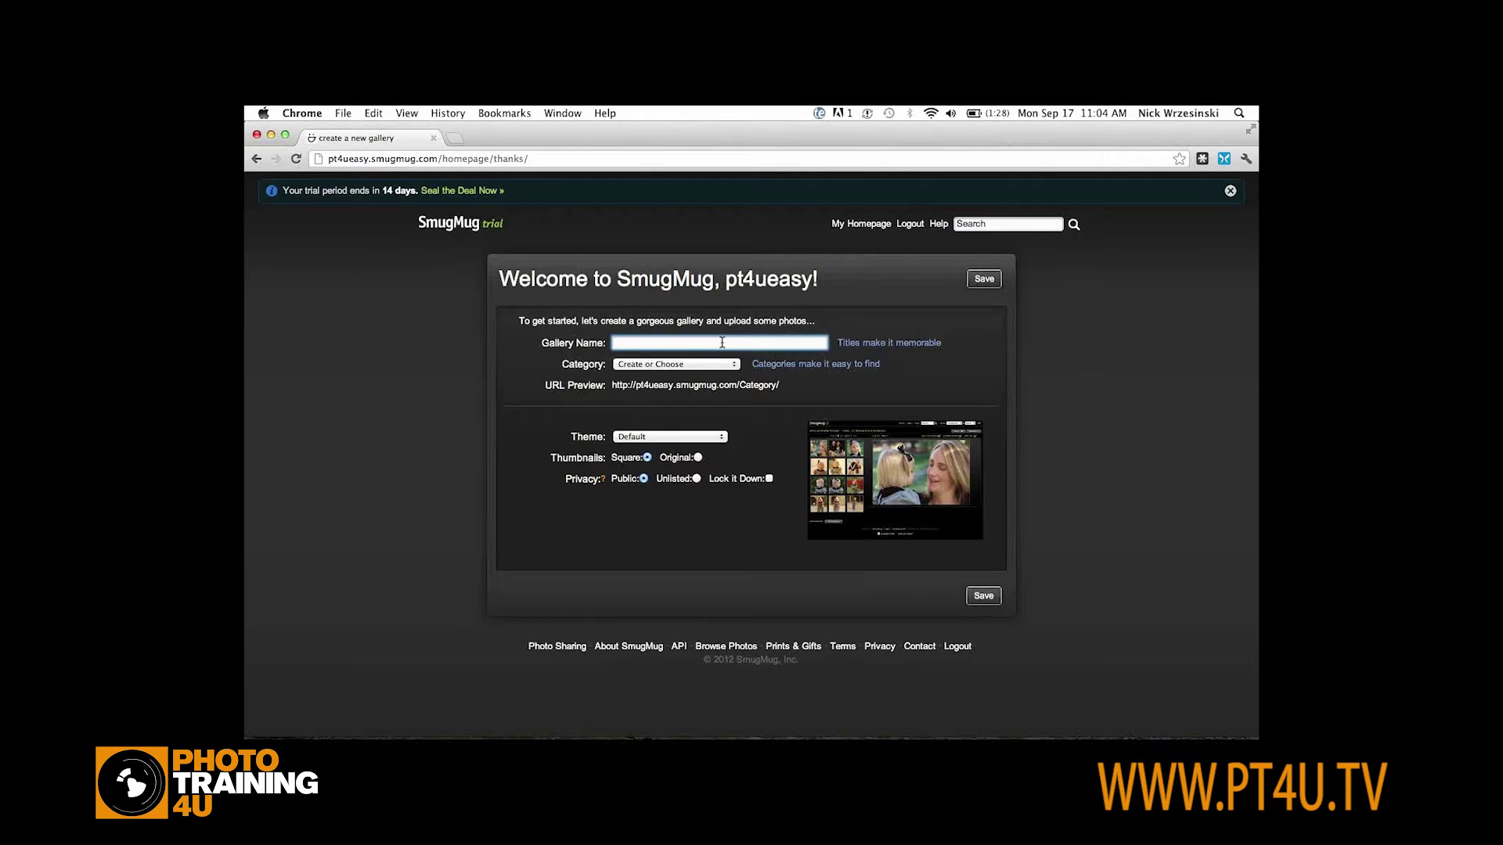
Name the new gallery Portraits, file it under the Portfolio category, and save it
{"action": "type", "text": "Portraits"}
{"action": "left_click", "coordinate": [689, 368]}
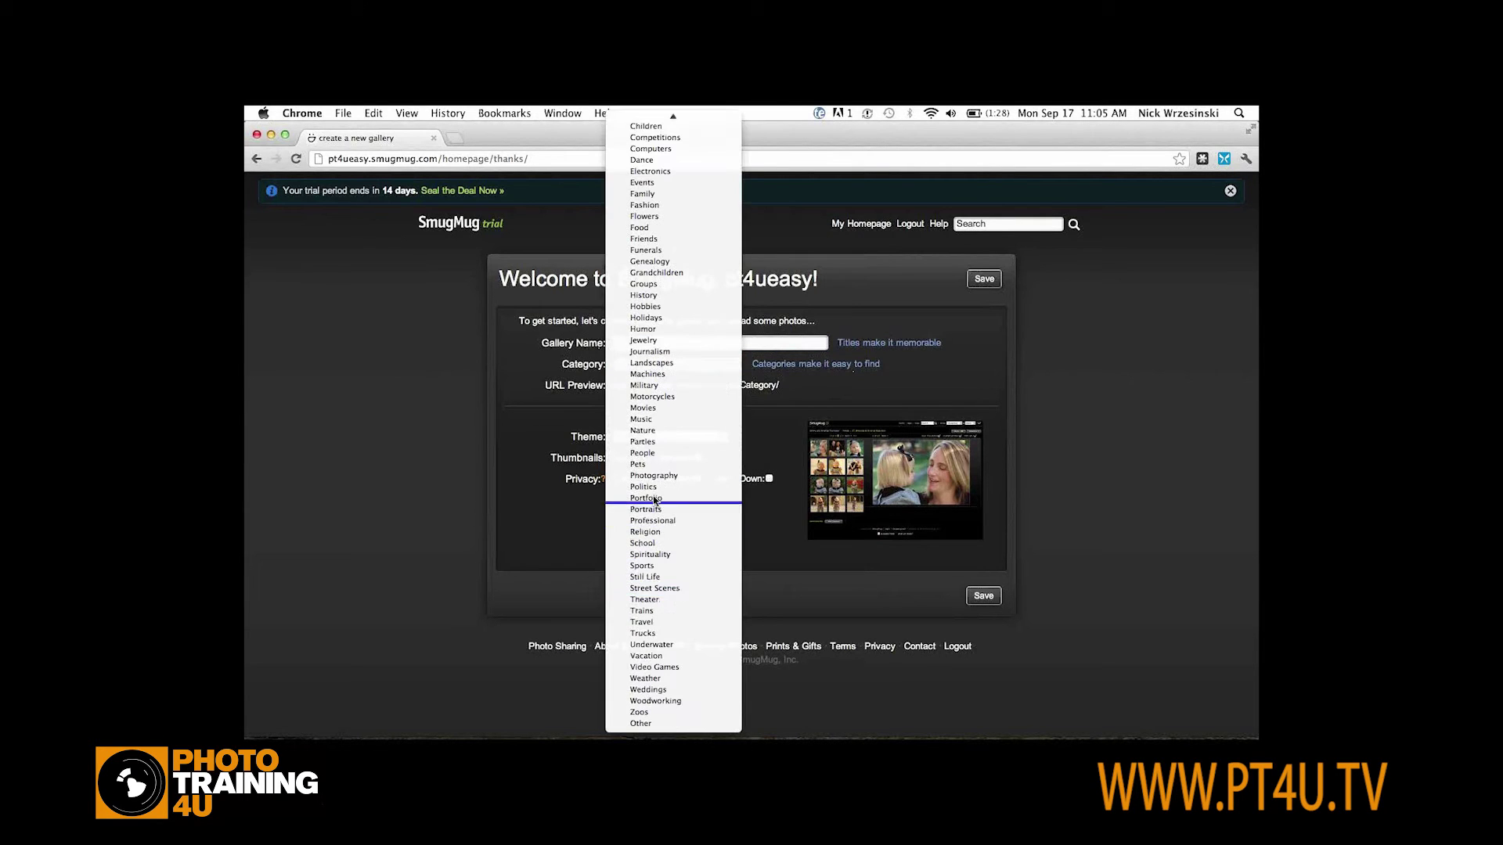
{"action": "left_click", "coordinate": [655, 498]}
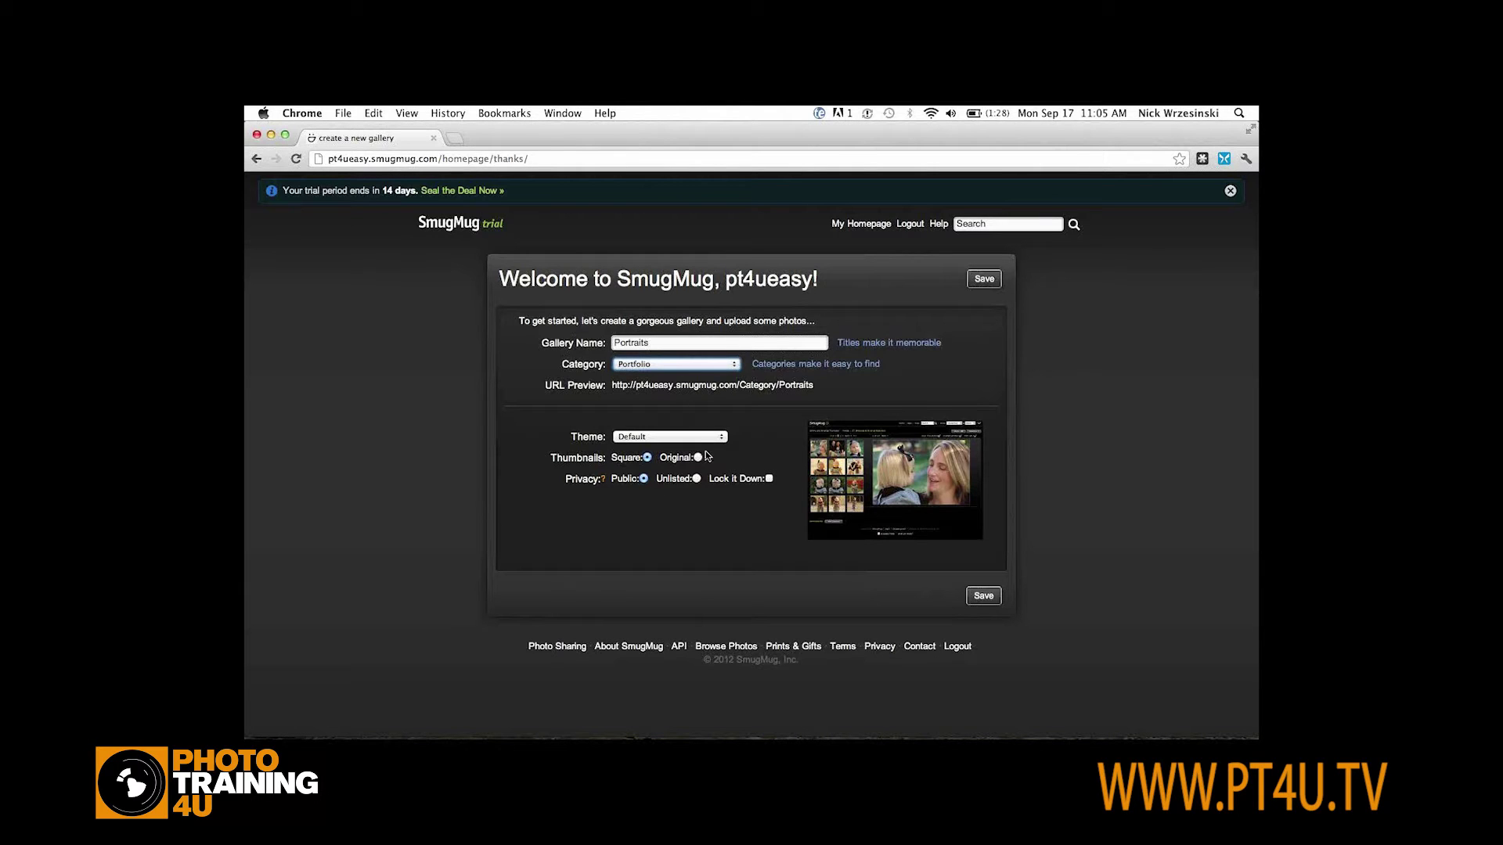
{"action": "left_click", "coordinate": [984, 597]}
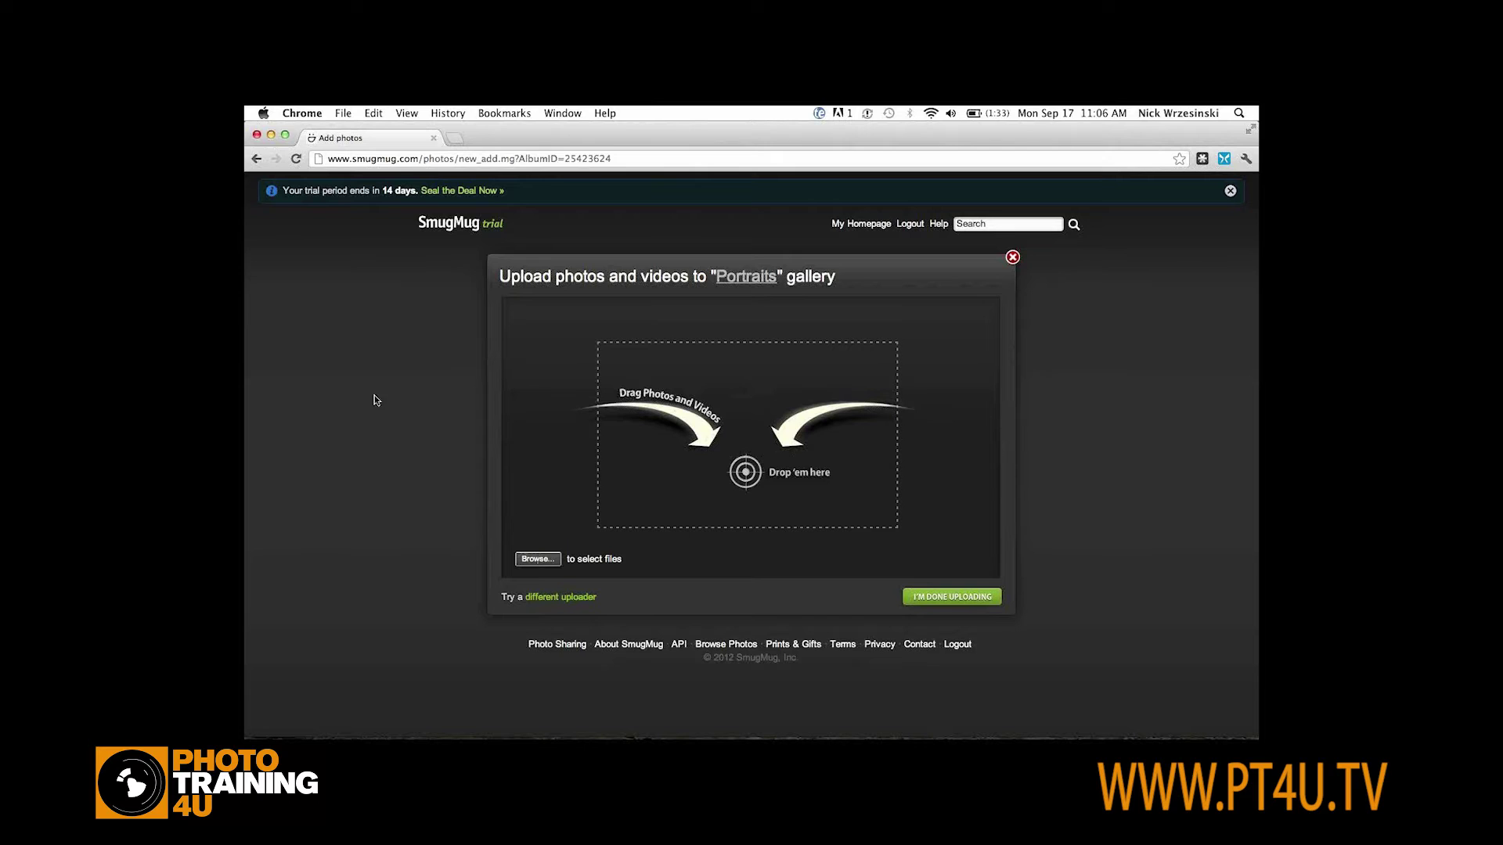
Drag 90.jpg from the Finder Desktop list into the Portraits upload area and watch it upload
{"action": "key", "text": "super+Tab"}
{"action": "key", "text": "super+Tab"}
{"action": "key", "text": "super+Tab"}
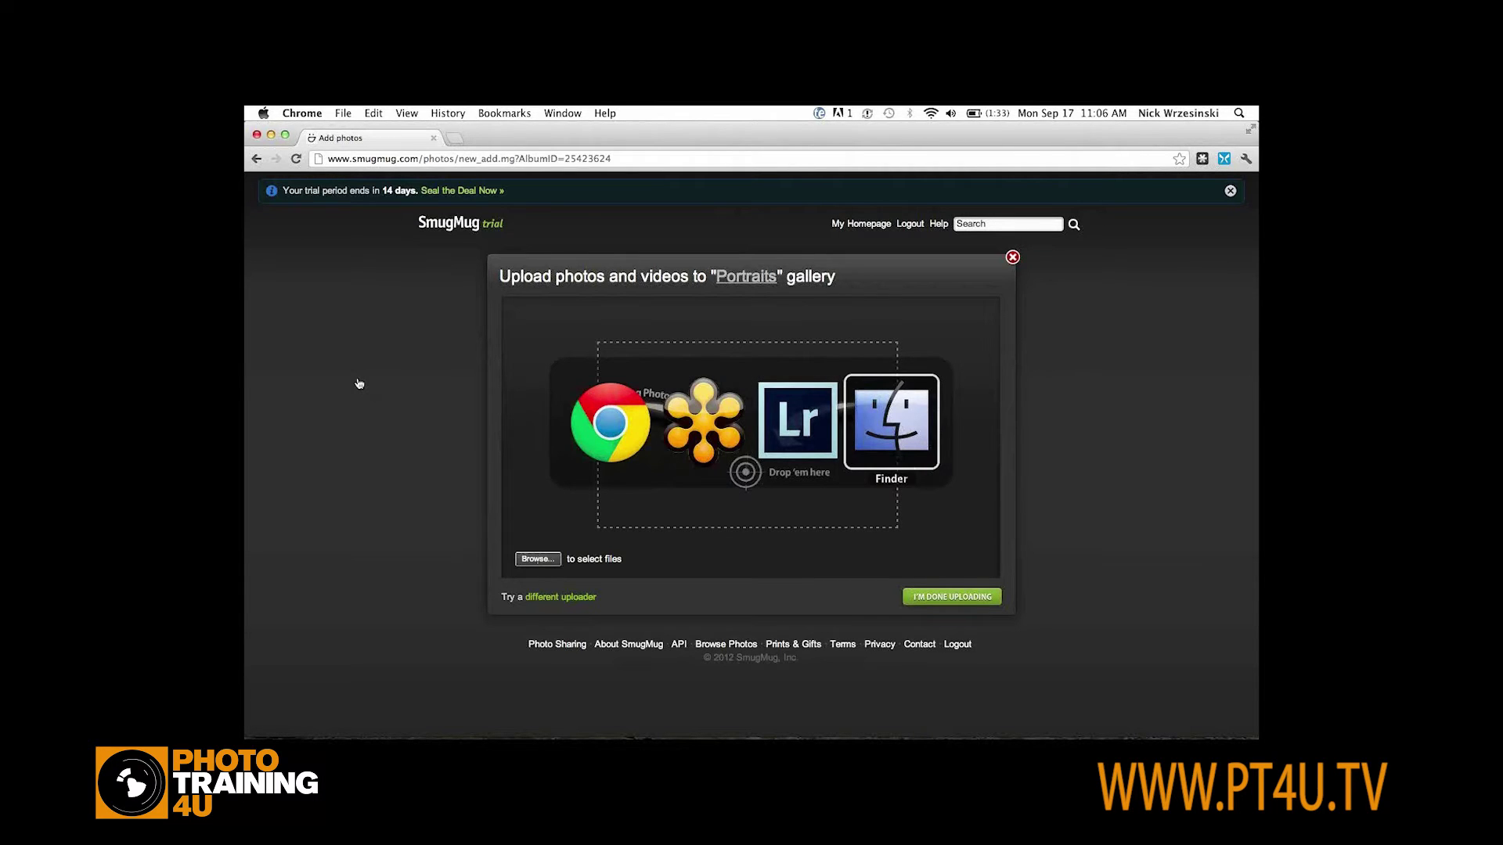
{"action": "left_click", "coordinate": [804, 291]}
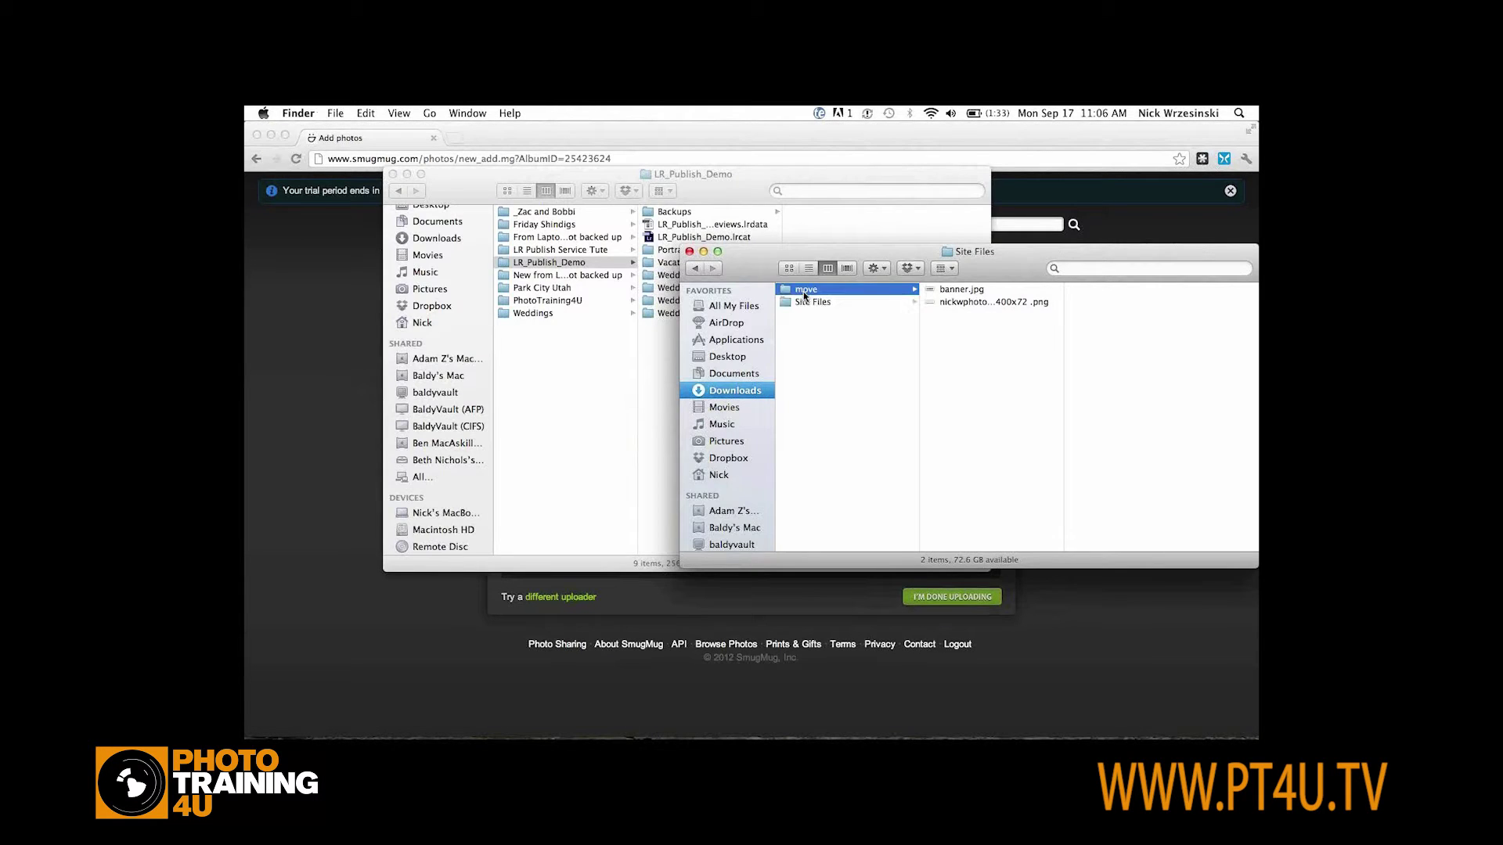
{"action": "left_click", "coordinate": [829, 360]}
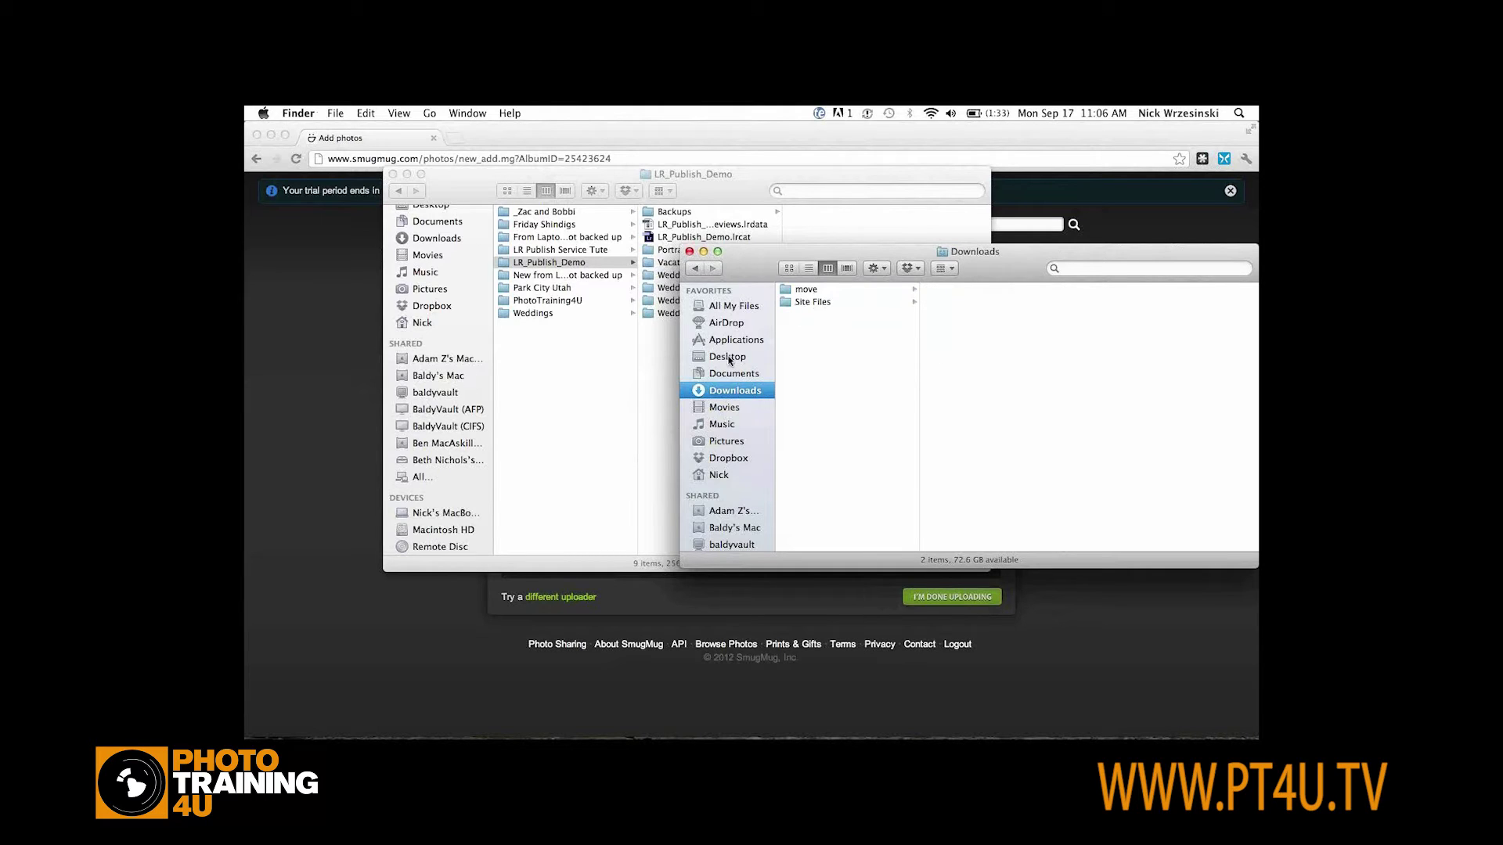
{"action": "left_click", "coordinate": [728, 359]}
{"action": "key", "text": "super+2"}
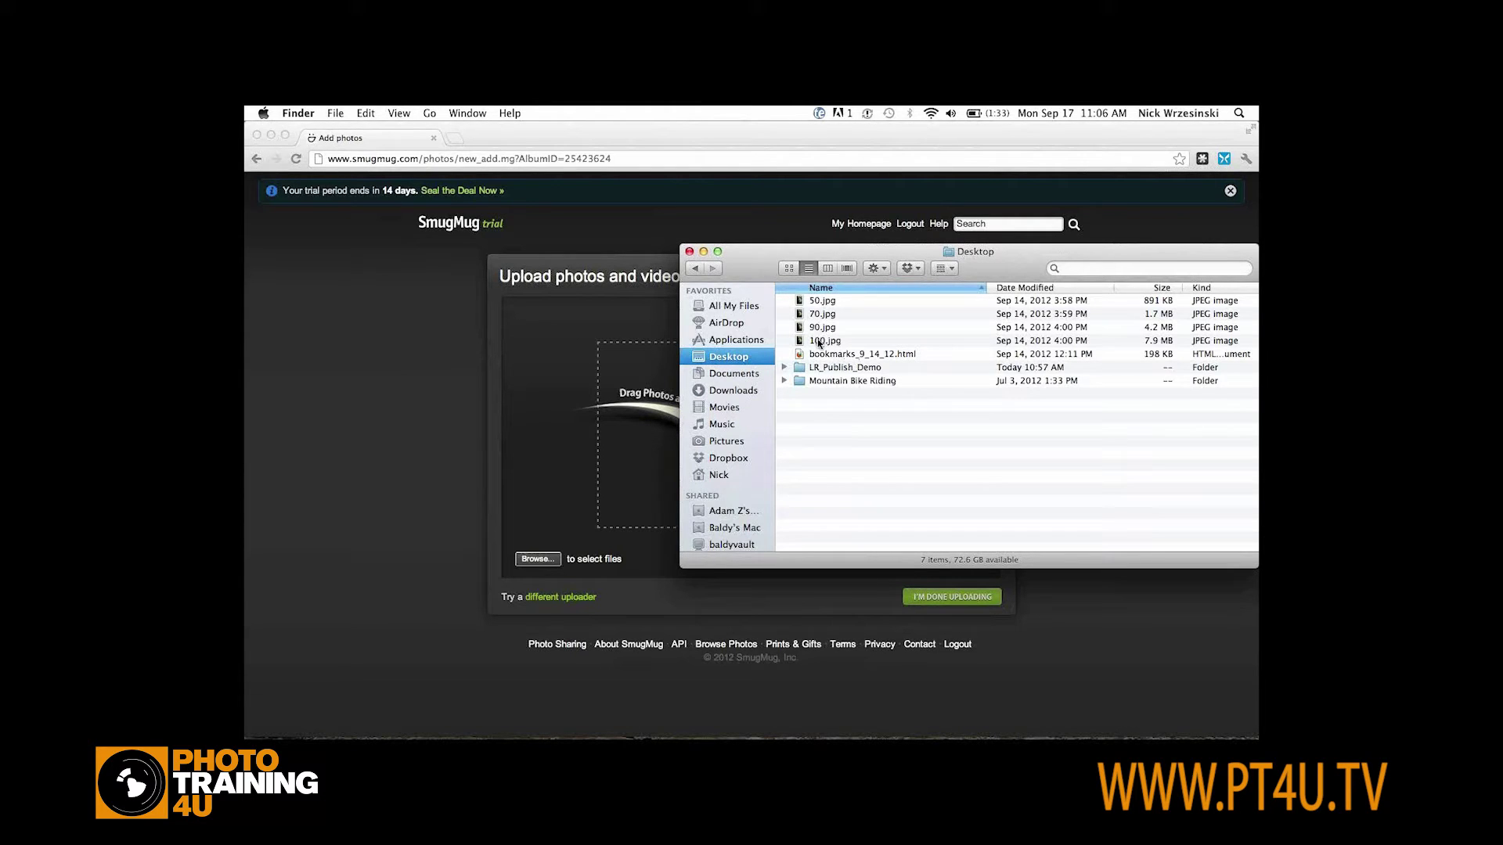
{"action": "left_click_drag", "start_coordinate": [822, 329], "coordinate": [581, 357]}
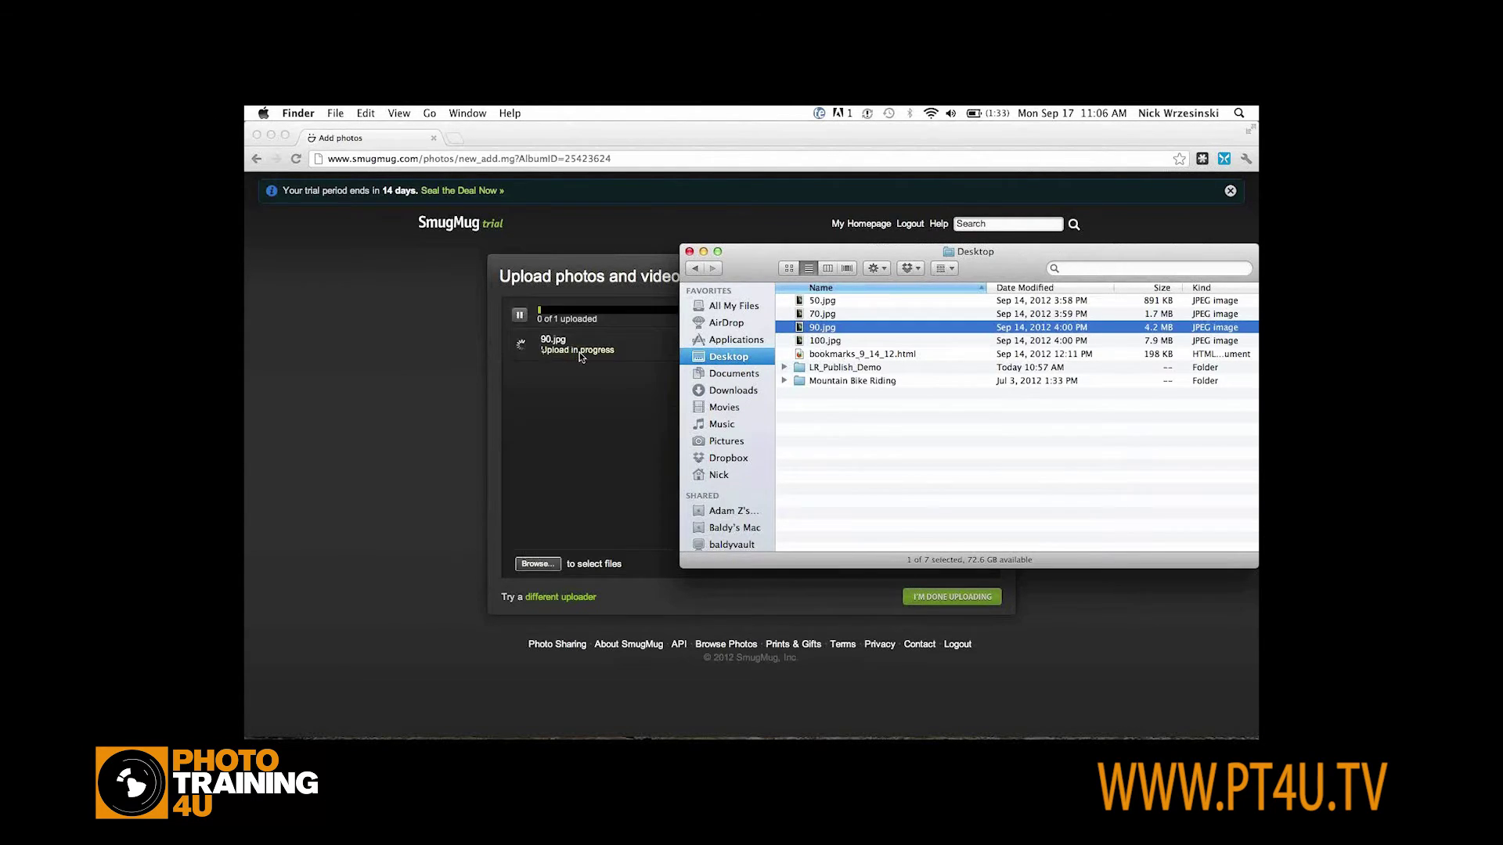
{"action": "left_click", "coordinate": [505, 378]}
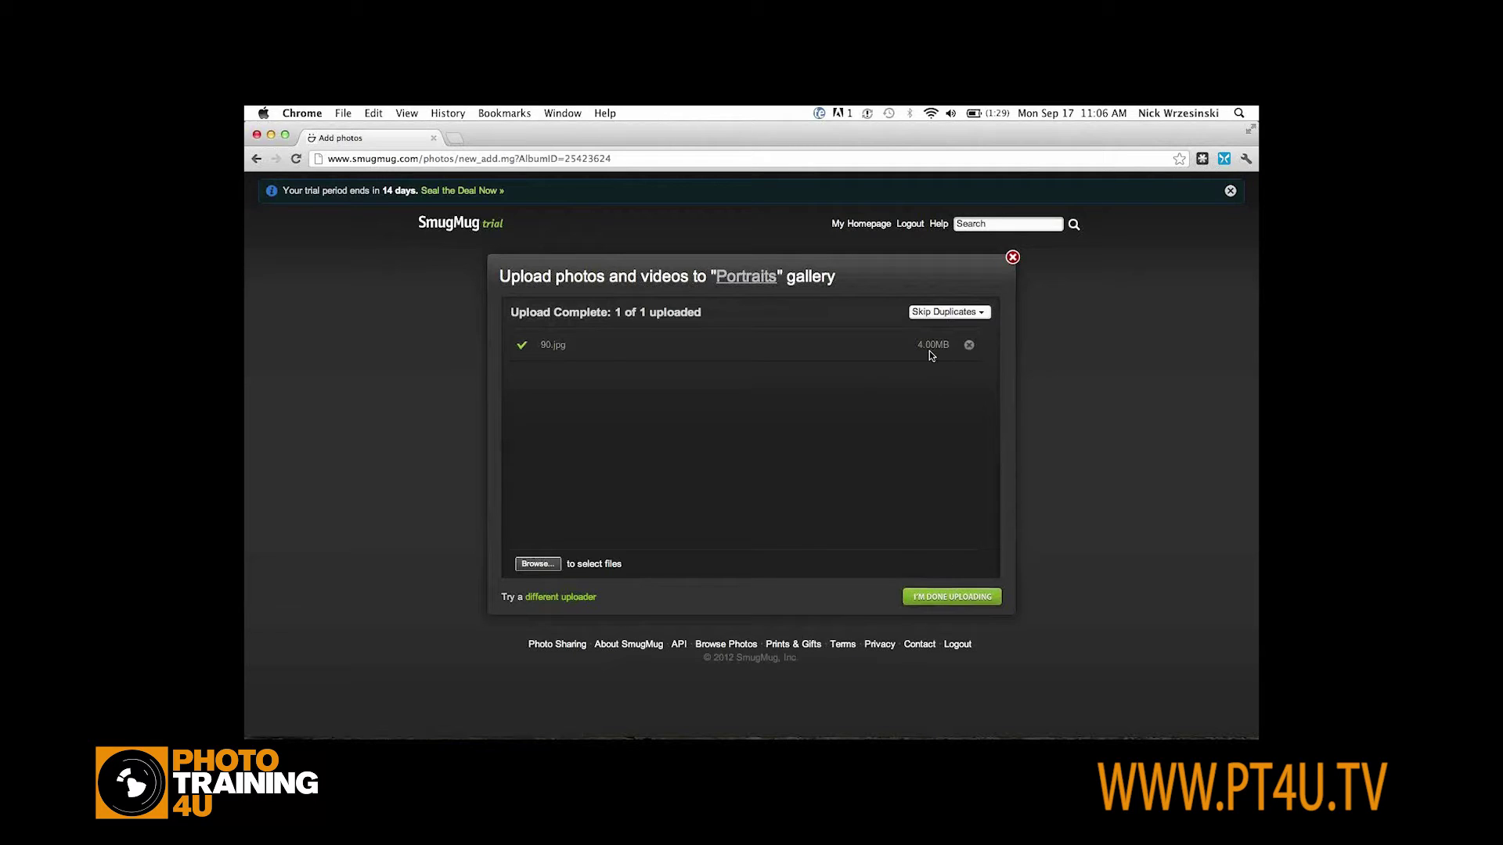
Finish uploading, reload the Portraits gallery, then open the site homepage from the breadcrumb
{"action": "left_click", "coordinate": [948, 598]}
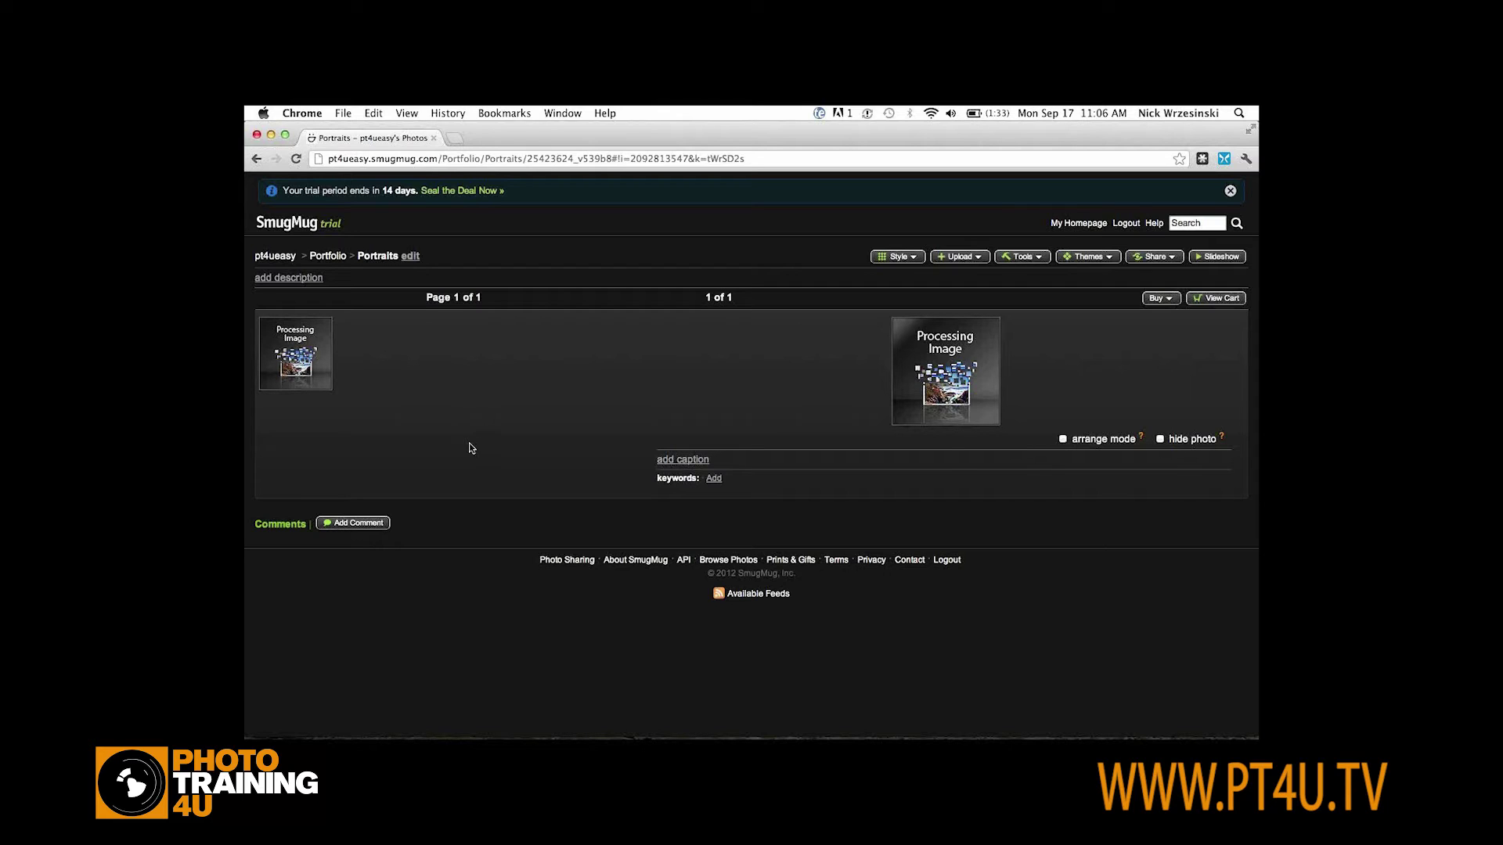
{"action": "left_click", "coordinate": [297, 159]}
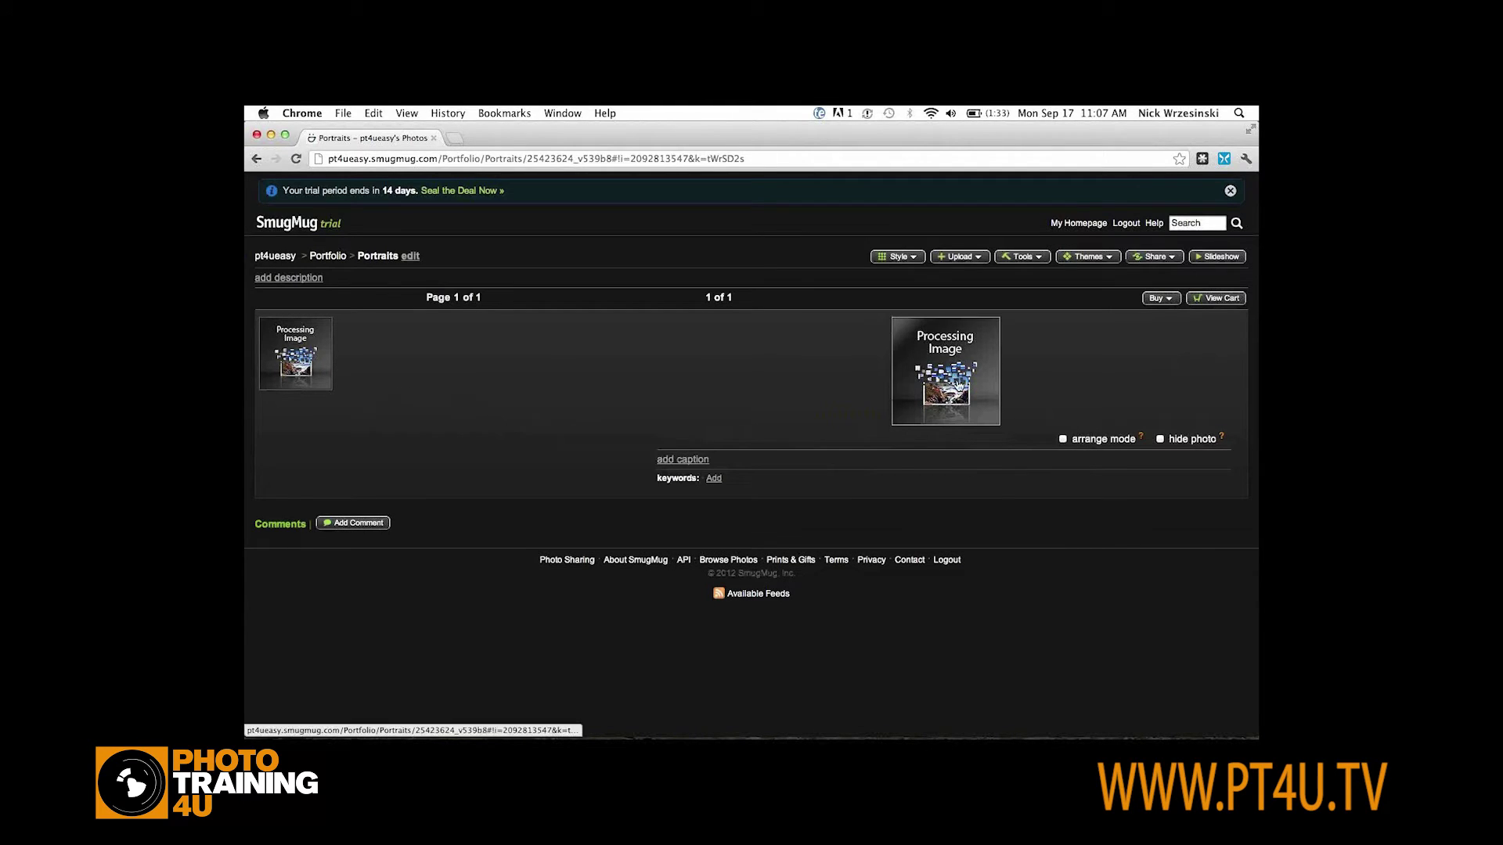
{"action": "left_click", "coordinate": [275, 259]}
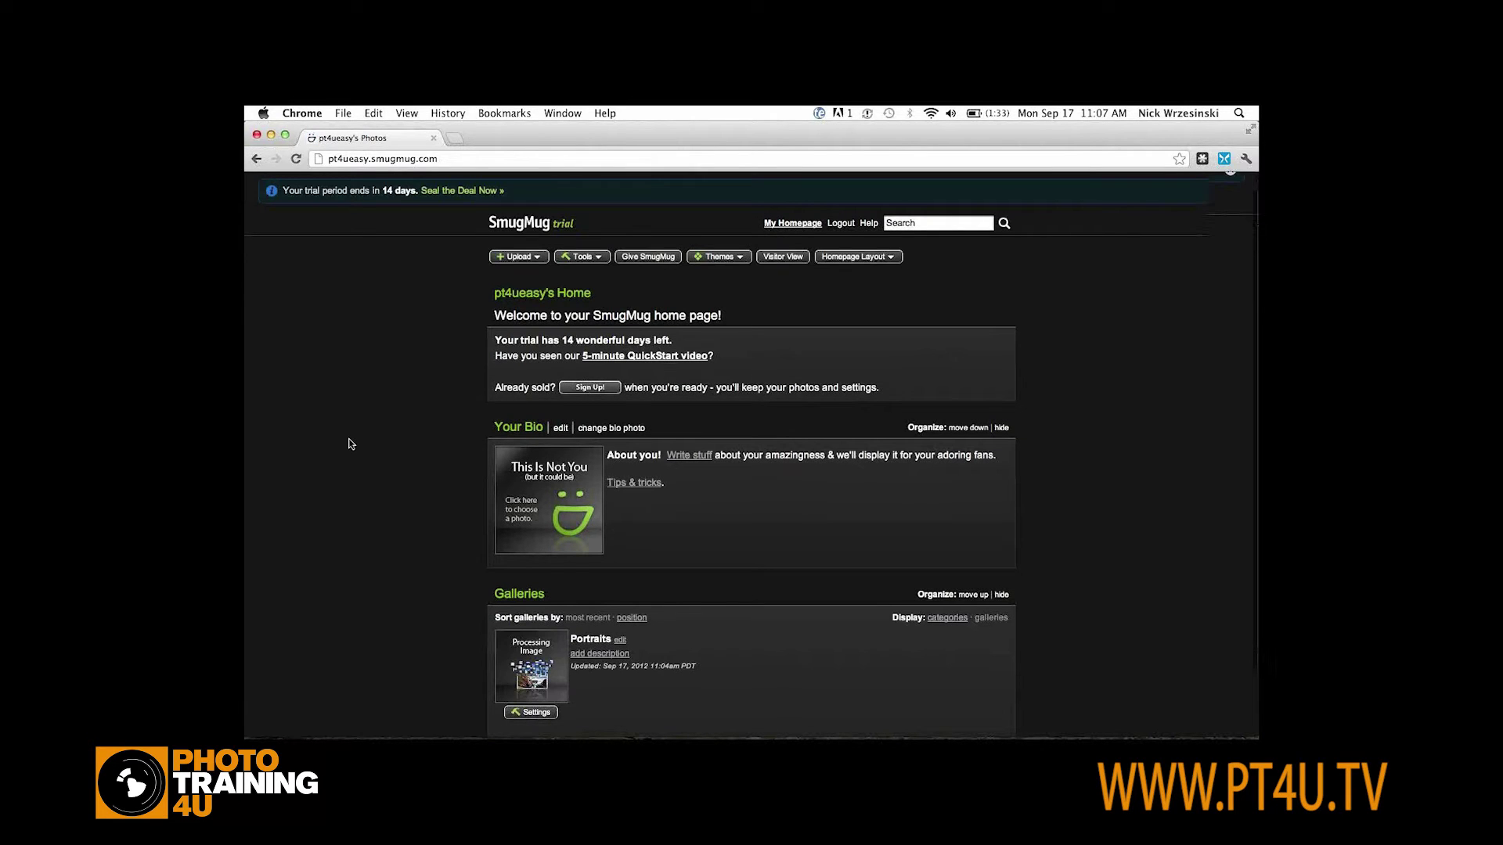
Remove the Your Bio section from the homepage layout
{"action": "scroll", "coordinate": [350, 443], "scroll_direction": "down", "scroll_amount": 2}
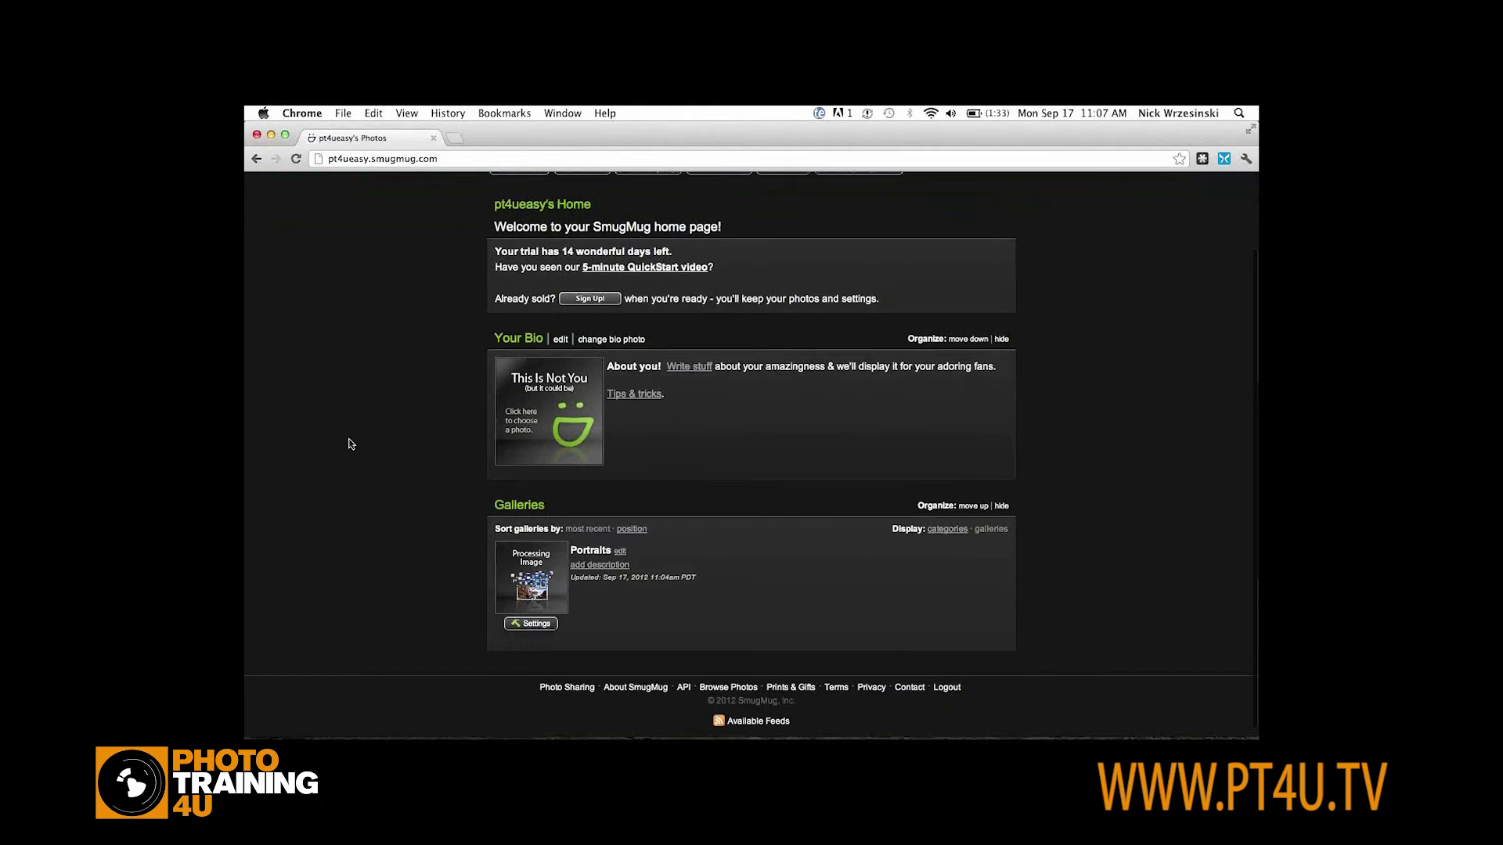
{"action": "scroll", "coordinate": [351, 444], "scroll_direction": "up", "scroll_amount": 2}
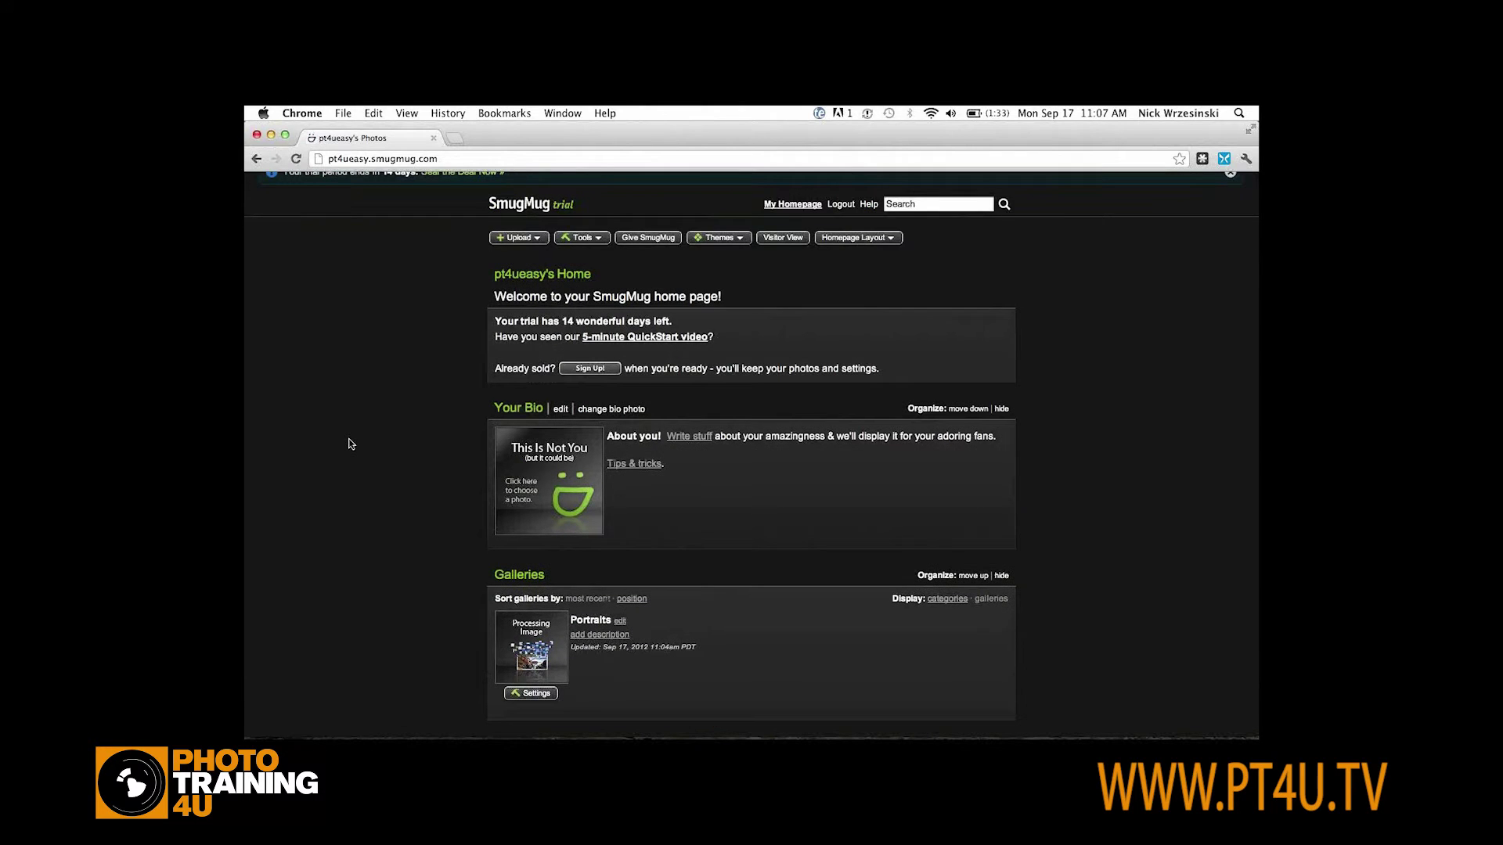
{"action": "scroll", "coordinate": [351, 444], "scroll_direction": "up", "scroll_amount": 1}
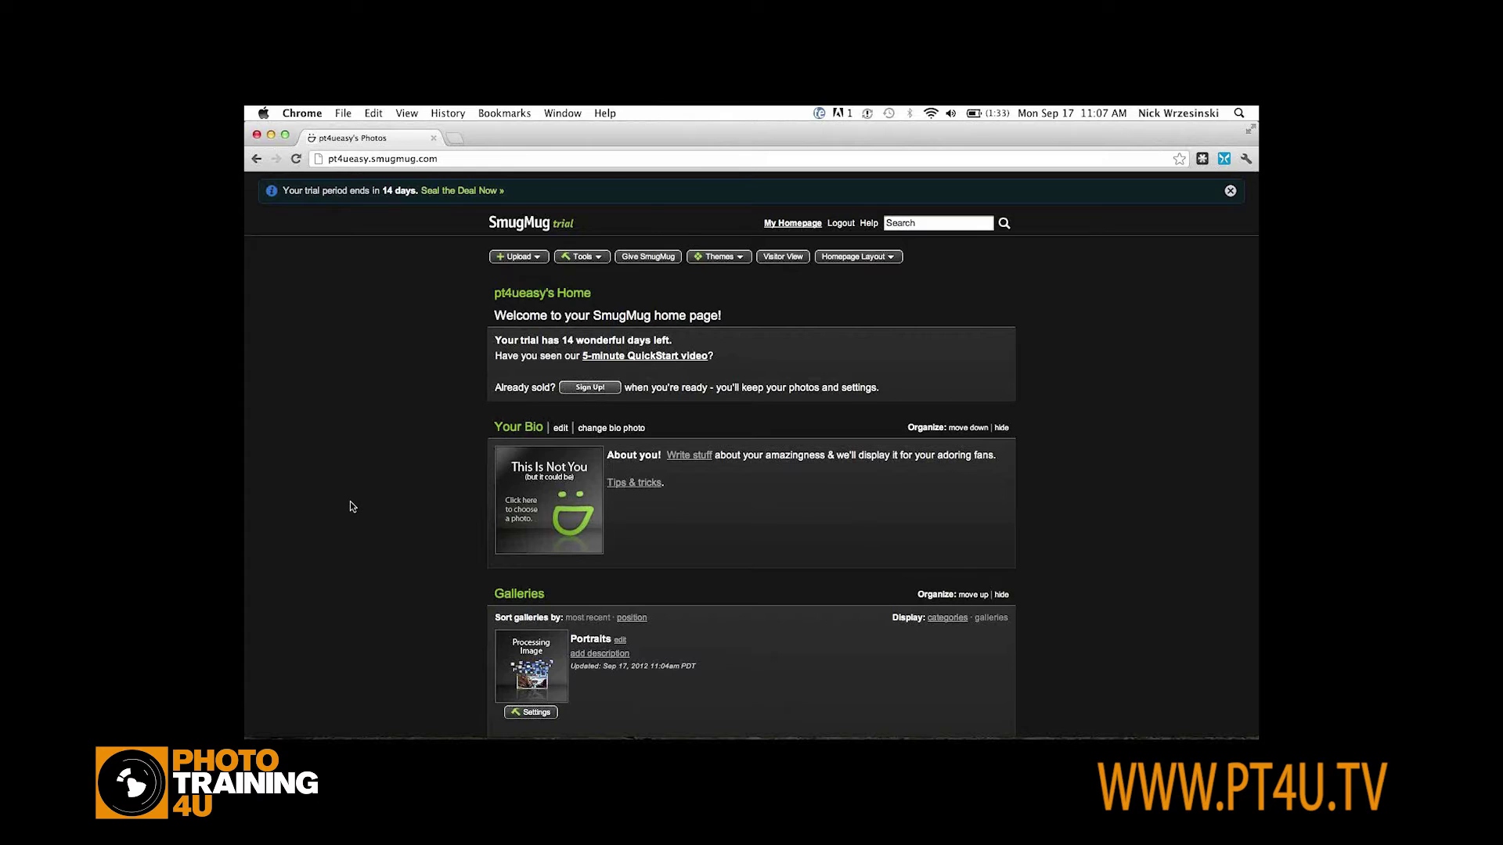
{"action": "scroll", "coordinate": [350, 507], "scroll_direction": "down", "scroll_amount": 2}
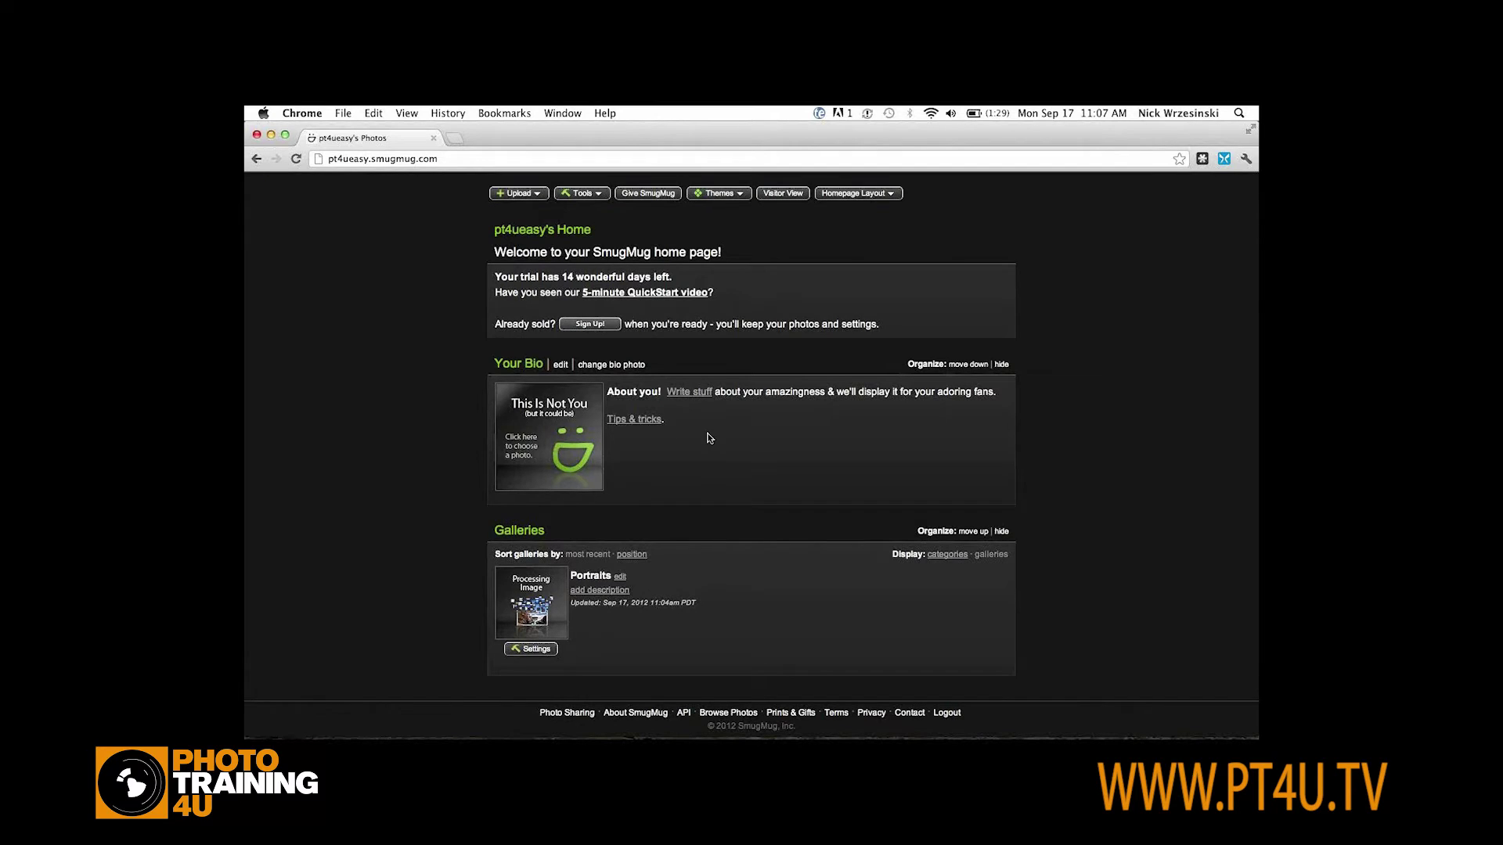
{"action": "scroll", "coordinate": [709, 438], "scroll_direction": "down", "scroll_amount": 1}
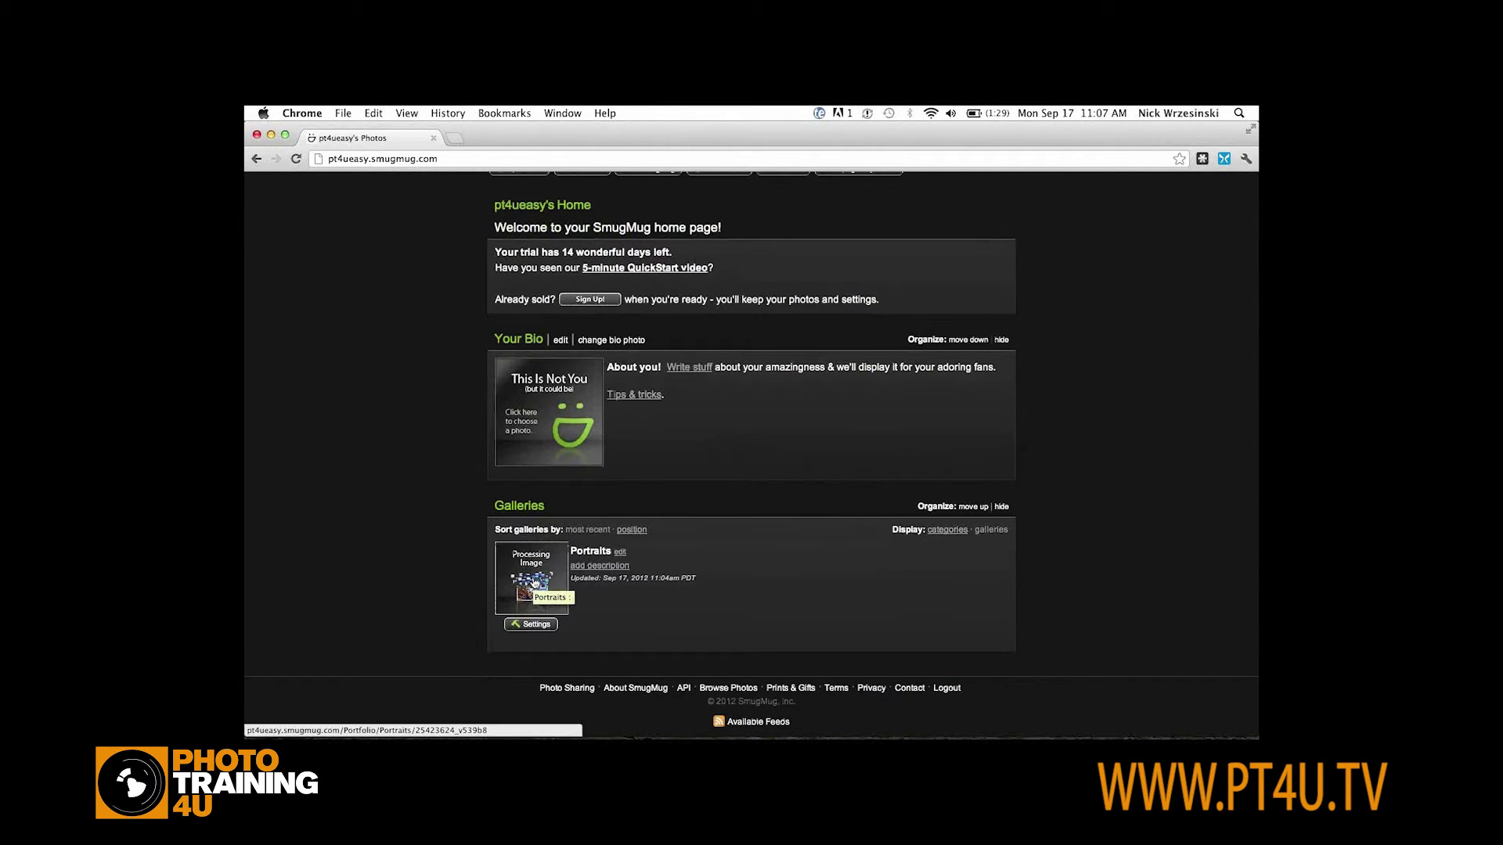
{"action": "scroll", "coordinate": [536, 583], "scroll_direction": "up", "scroll_amount": 1}
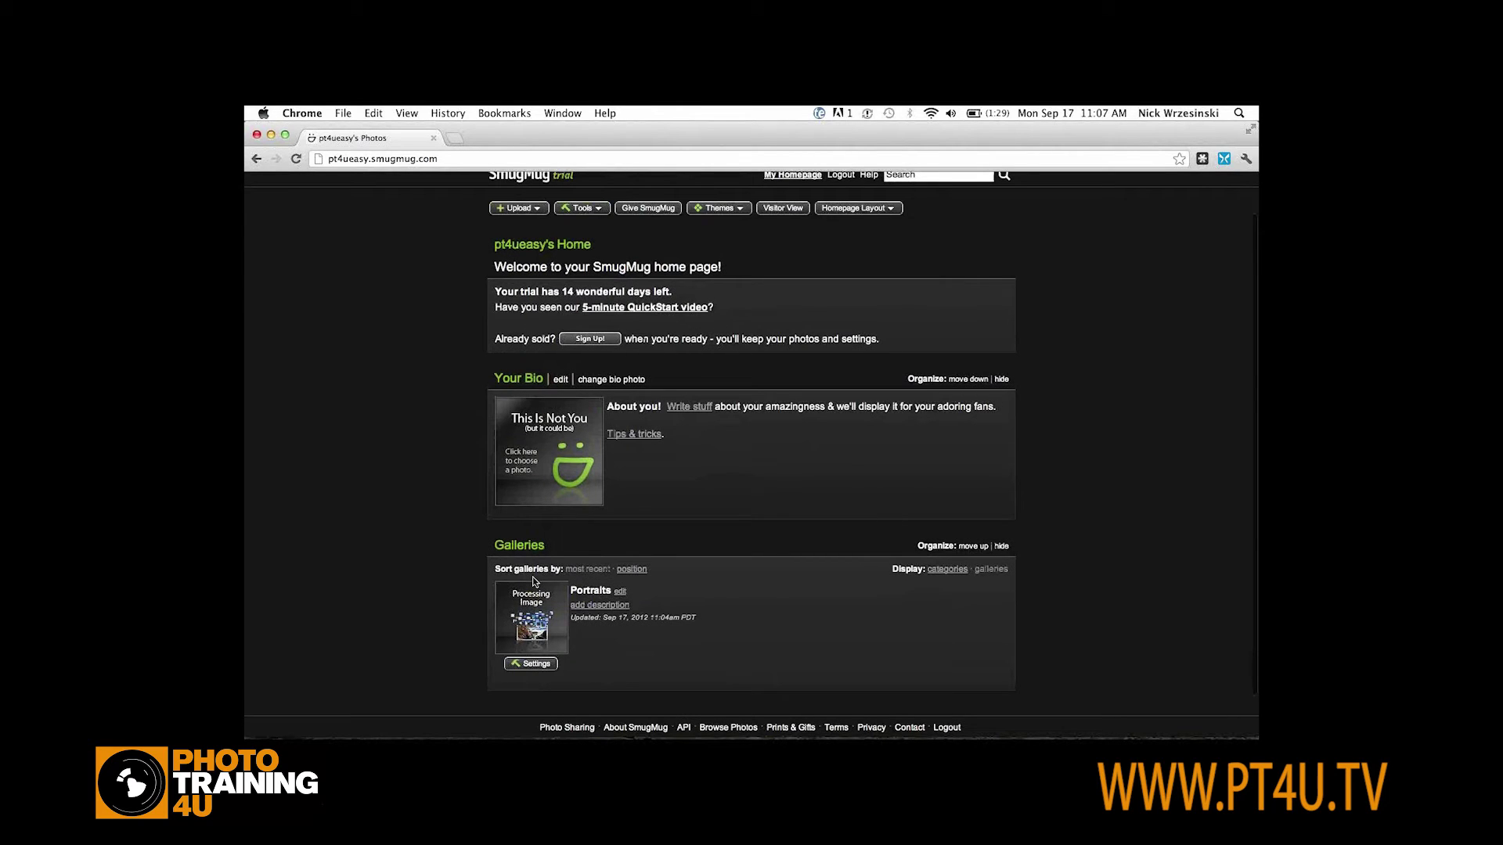
{"action": "left_click", "coordinate": [890, 209]}
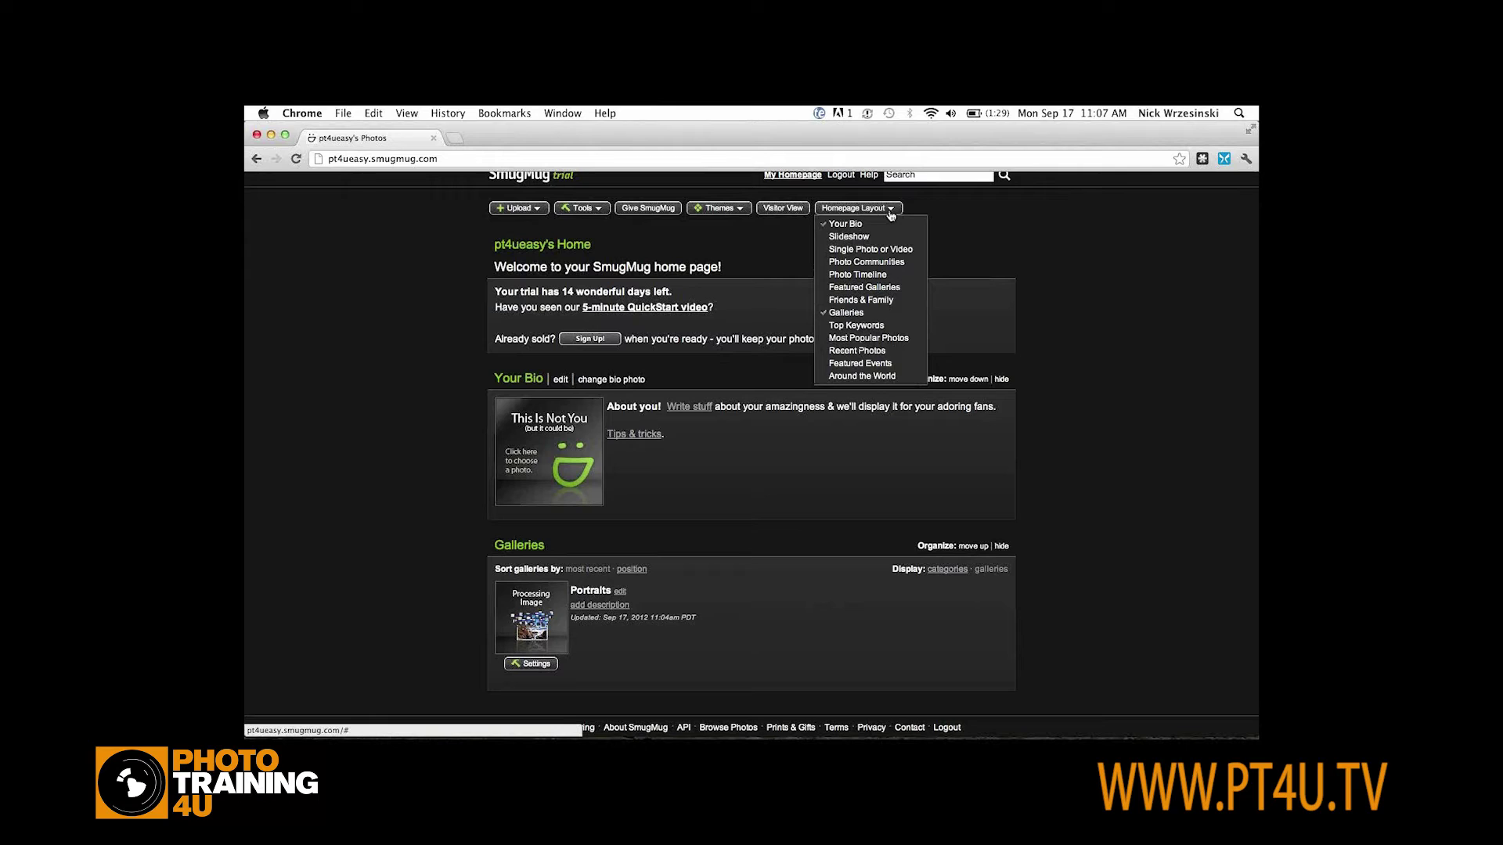
{"action": "left_click", "coordinate": [844, 224]}
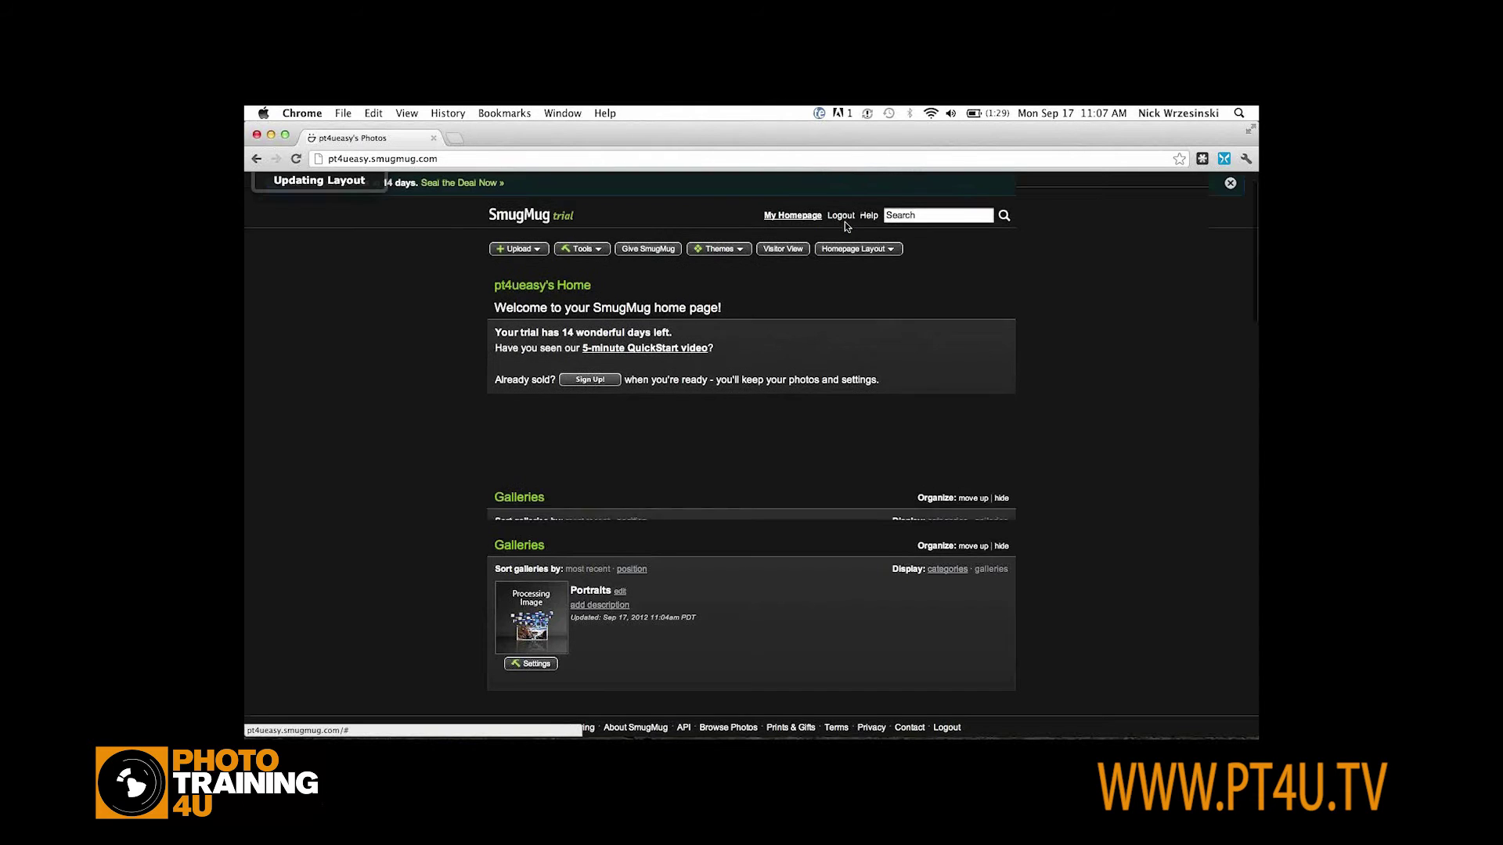
Add a Slideshow section to the homepage layout, then switch to Lightroom
{"action": "left_click", "coordinate": [861, 256]}
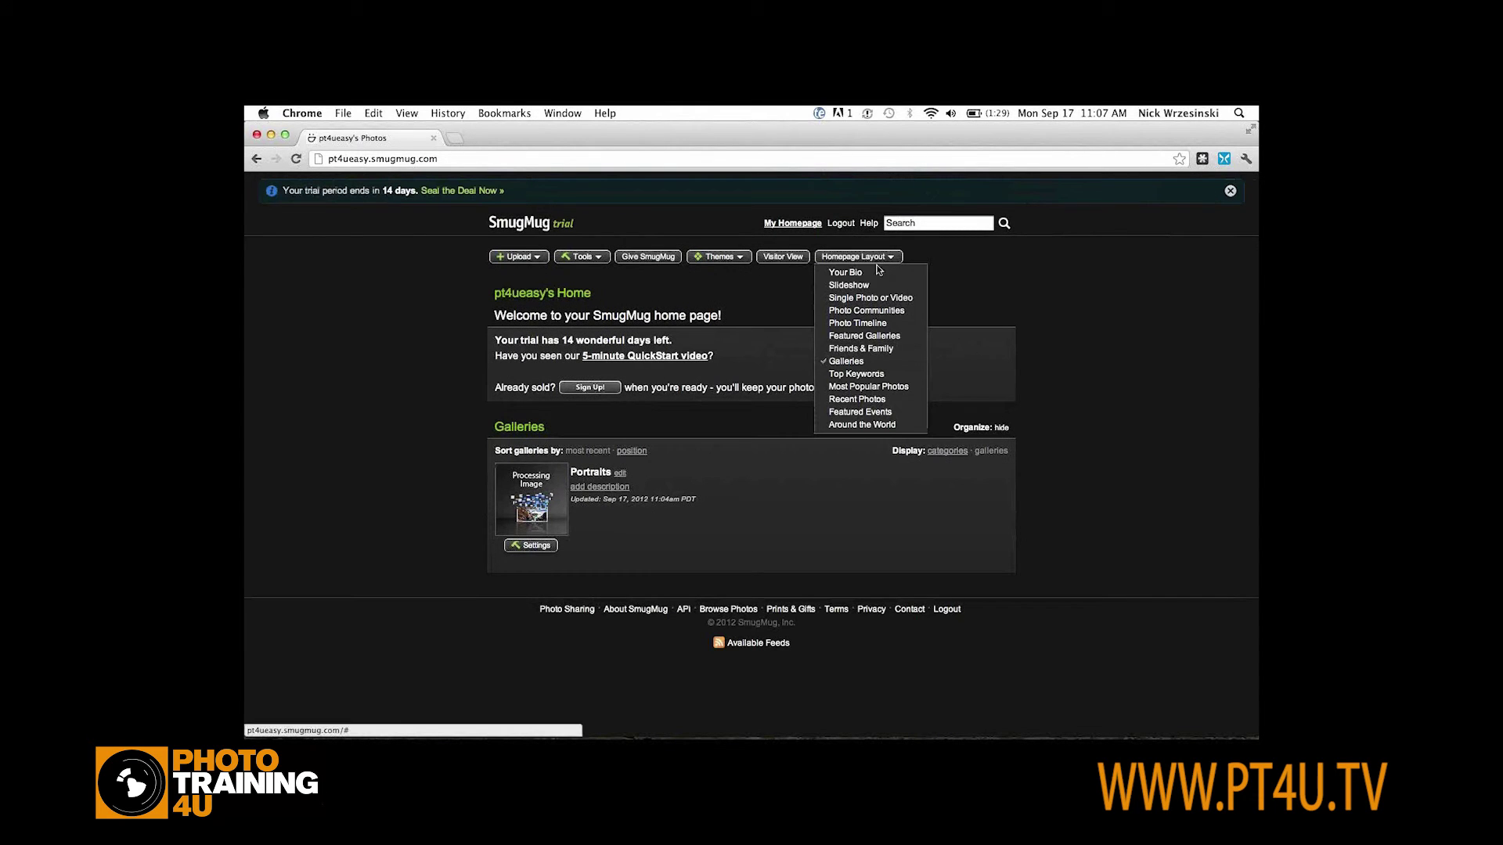
{"action": "left_click", "coordinate": [852, 287]}
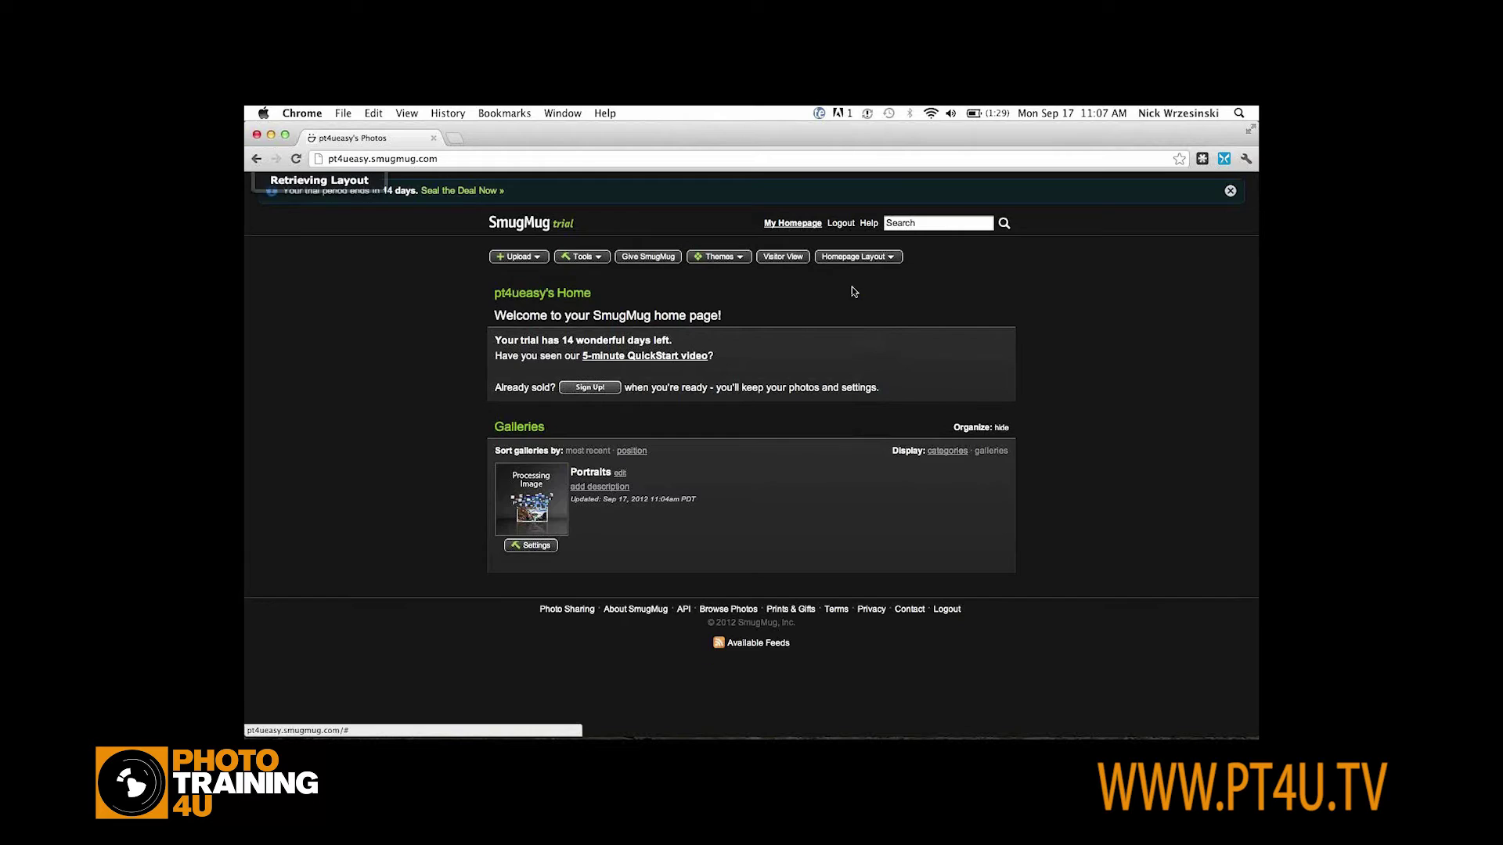
{"action": "scroll", "coordinate": [853, 292], "scroll_direction": "down", "scroll_amount": 5}
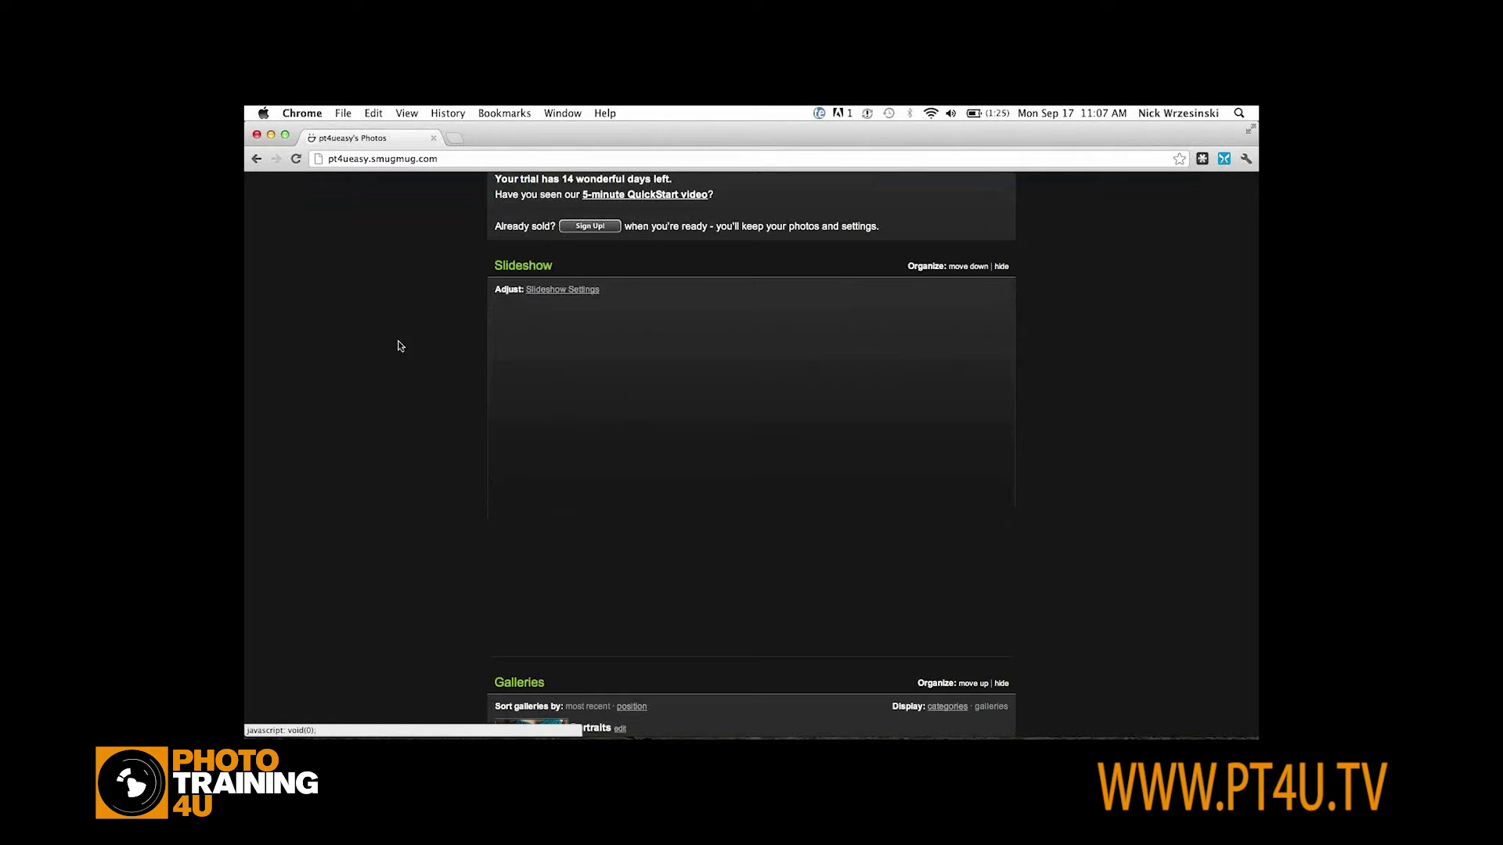
{"action": "key", "text": "super+Tab"}
{"action": "key", "text": "super+Tab"}
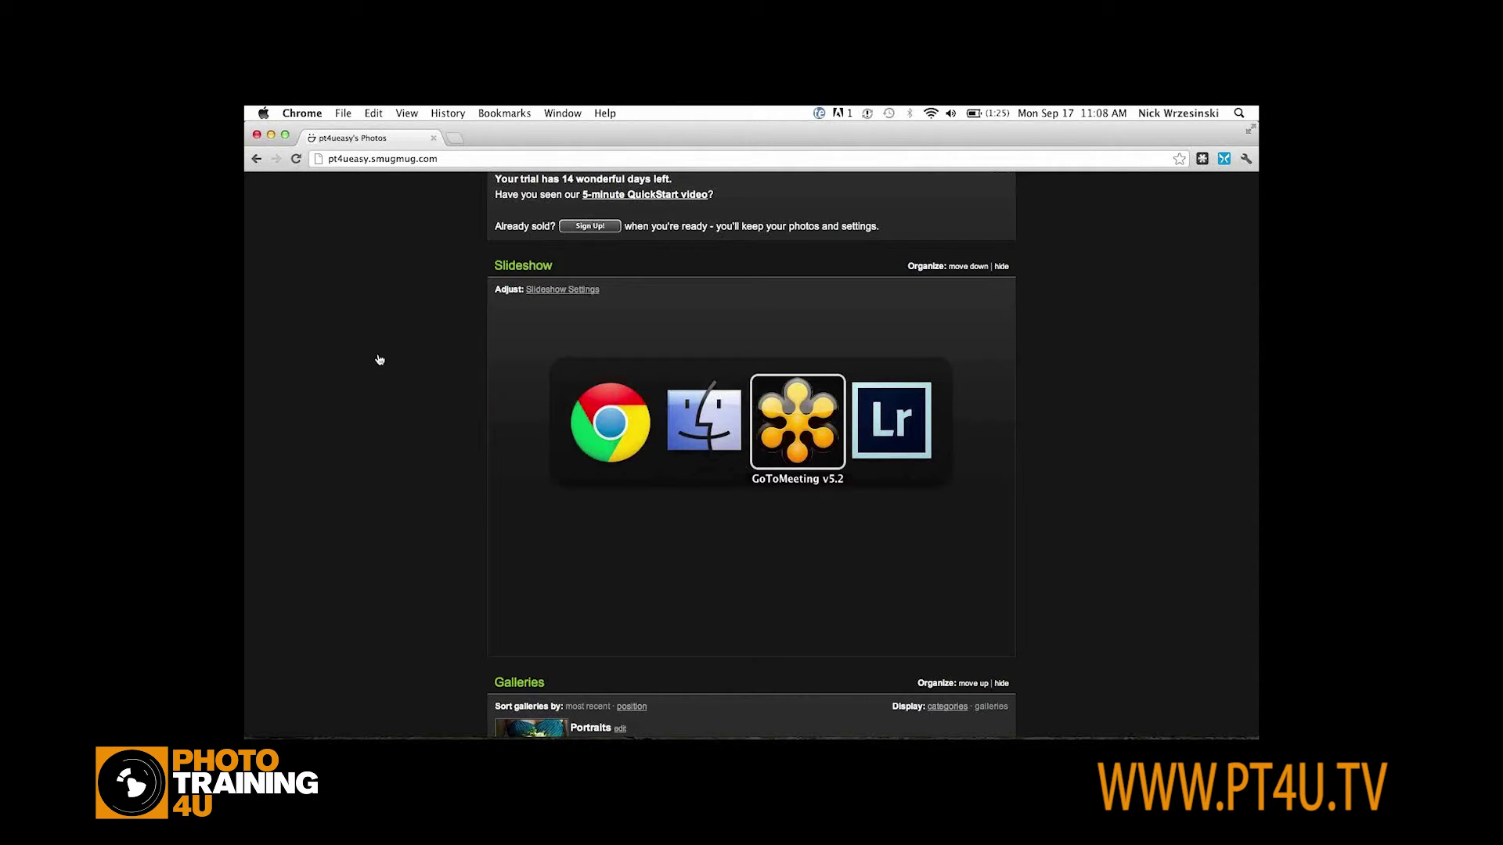
{"action": "key", "text": "super+Tab"}
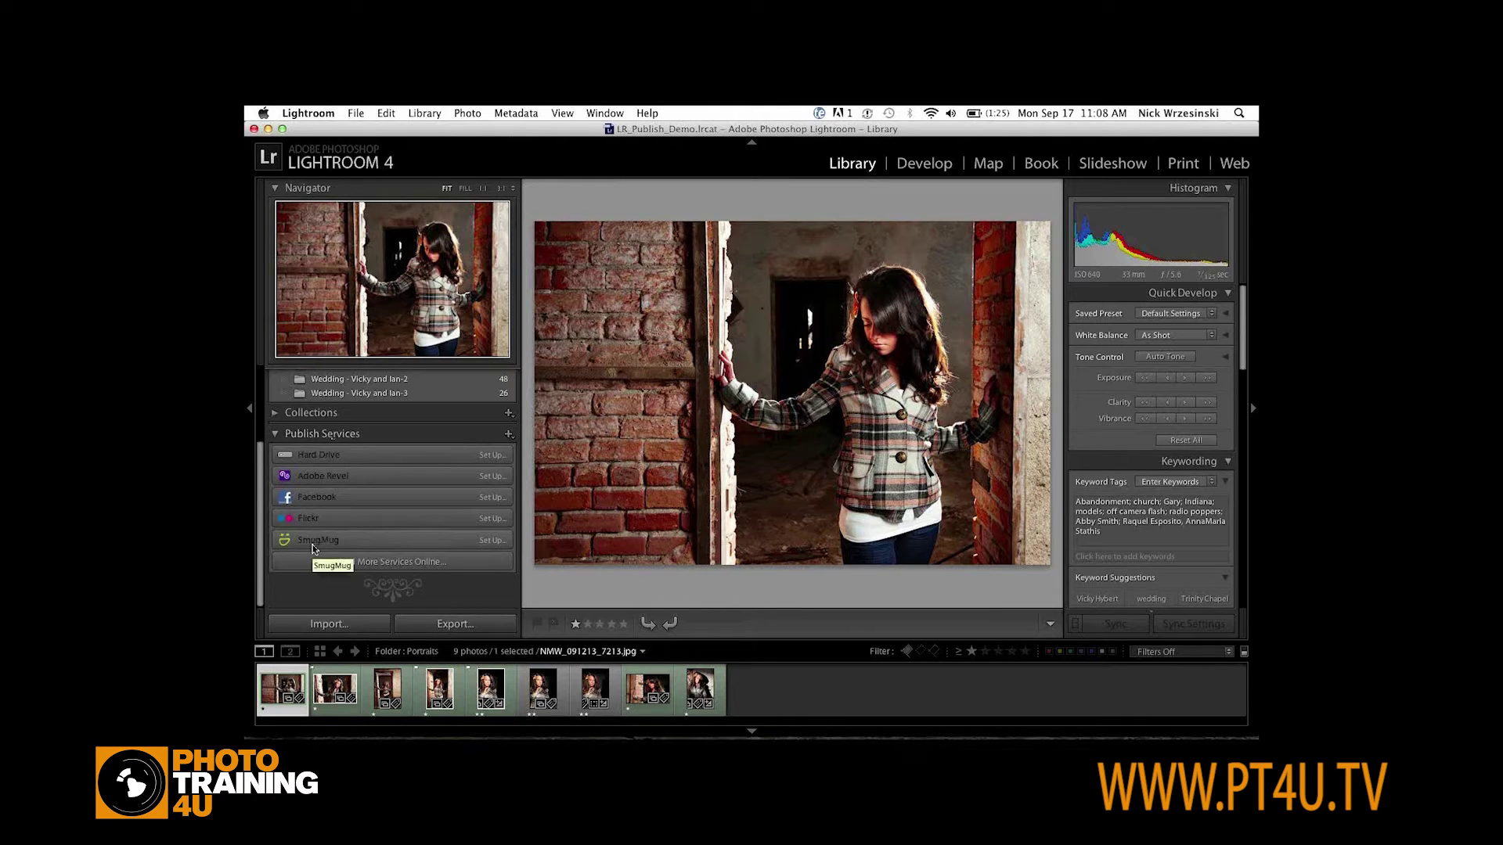
Open Adobe's Lightroom Exchange page for the SmugMug Publish Plugin from Publish Services
{"action": "left_click", "coordinate": [387, 562]}
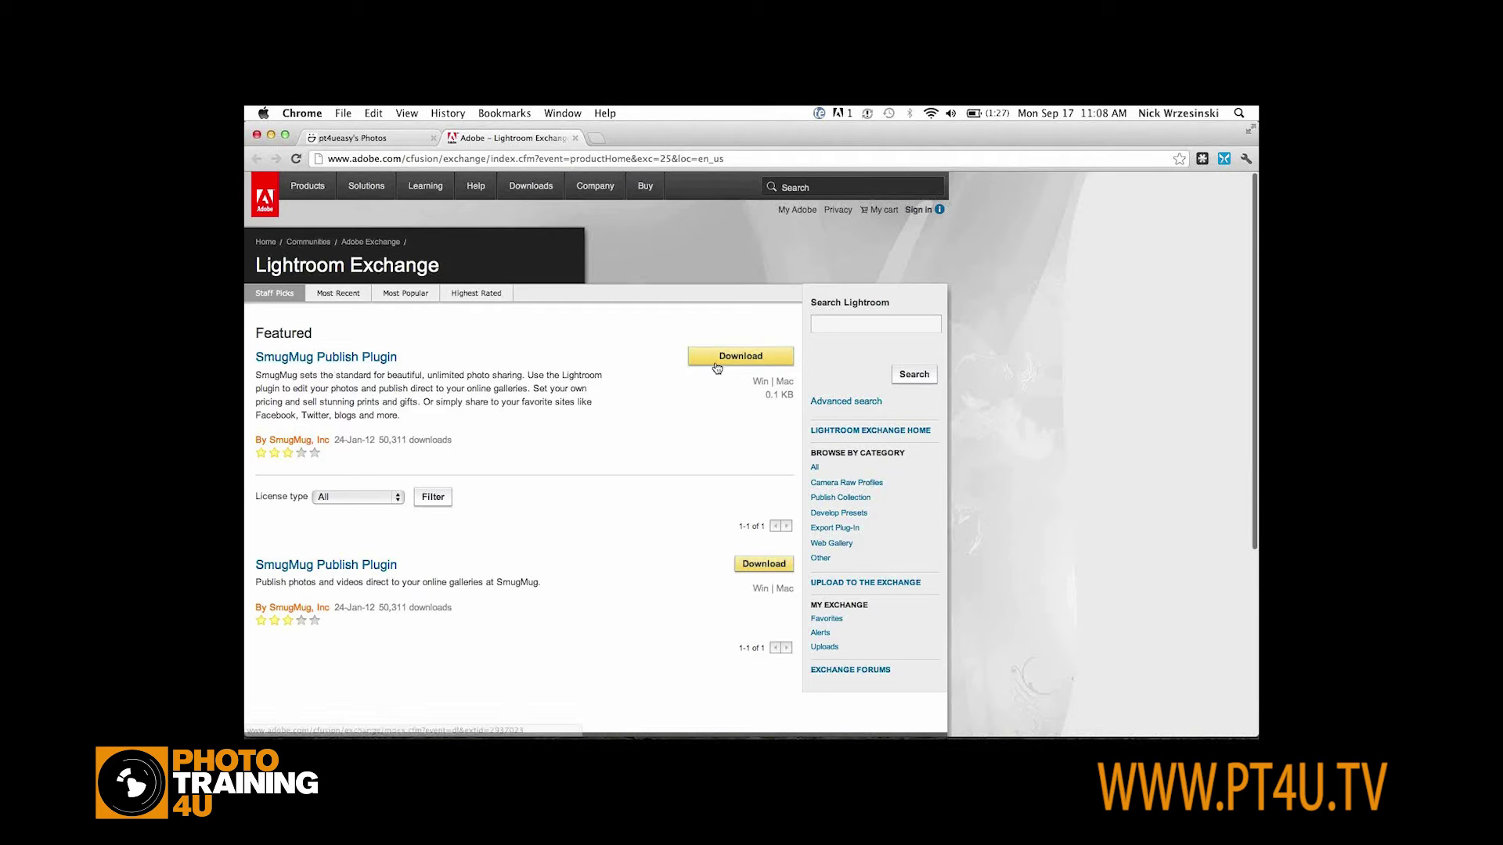
Search help.smugmug.com for 'lightroom' in a new browser tab
{"action": "left_click", "coordinate": [598, 137]}
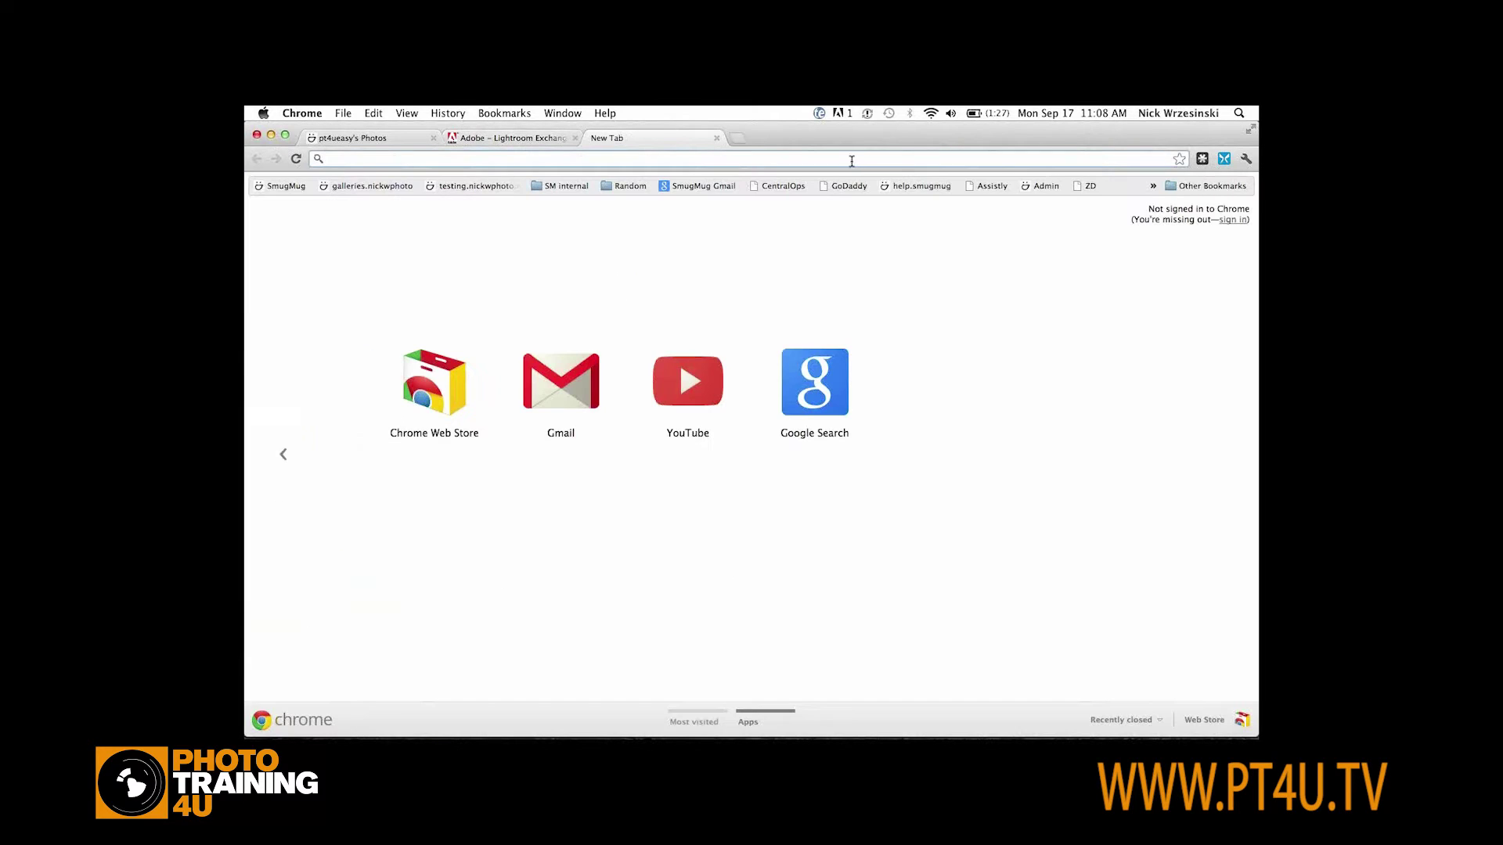
{"action": "type", "text": "help."}
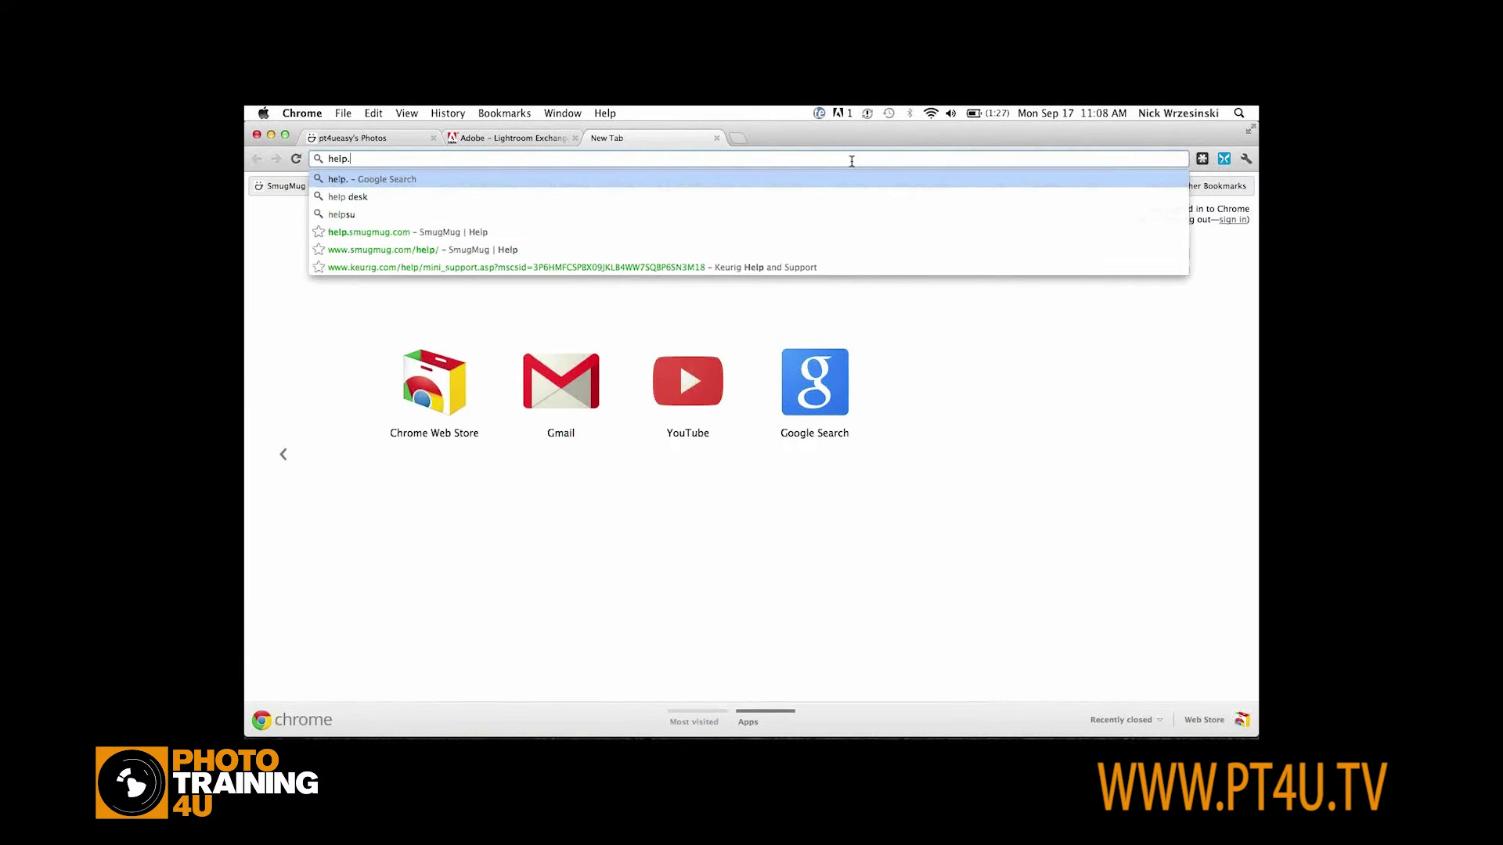
{"action": "type", "text": "smugmug.com"}
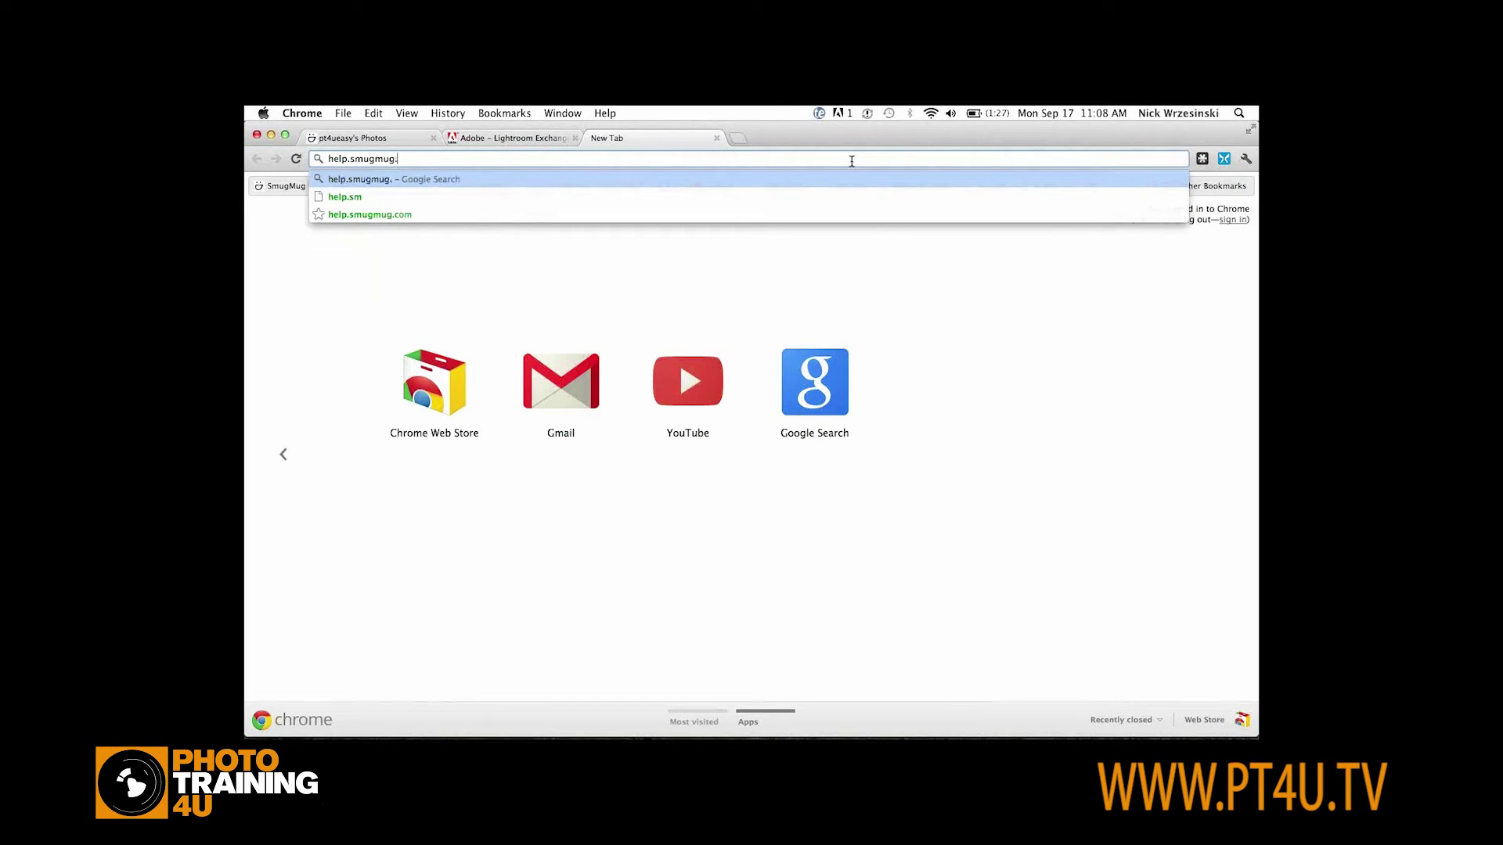
{"action": "key", "text": "Return"}
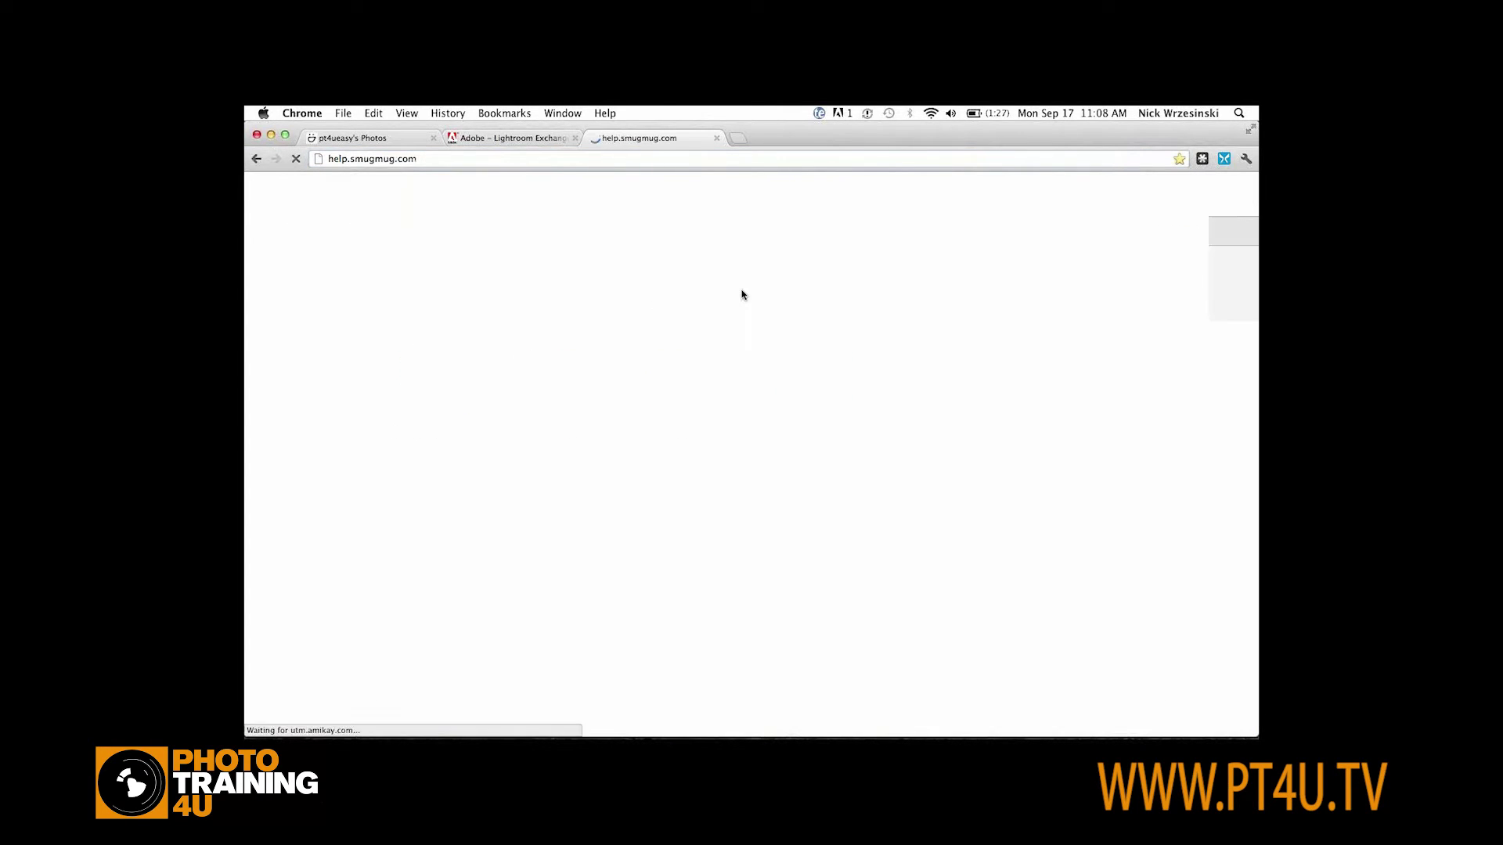
{"action": "type", "text": "lightroom"}
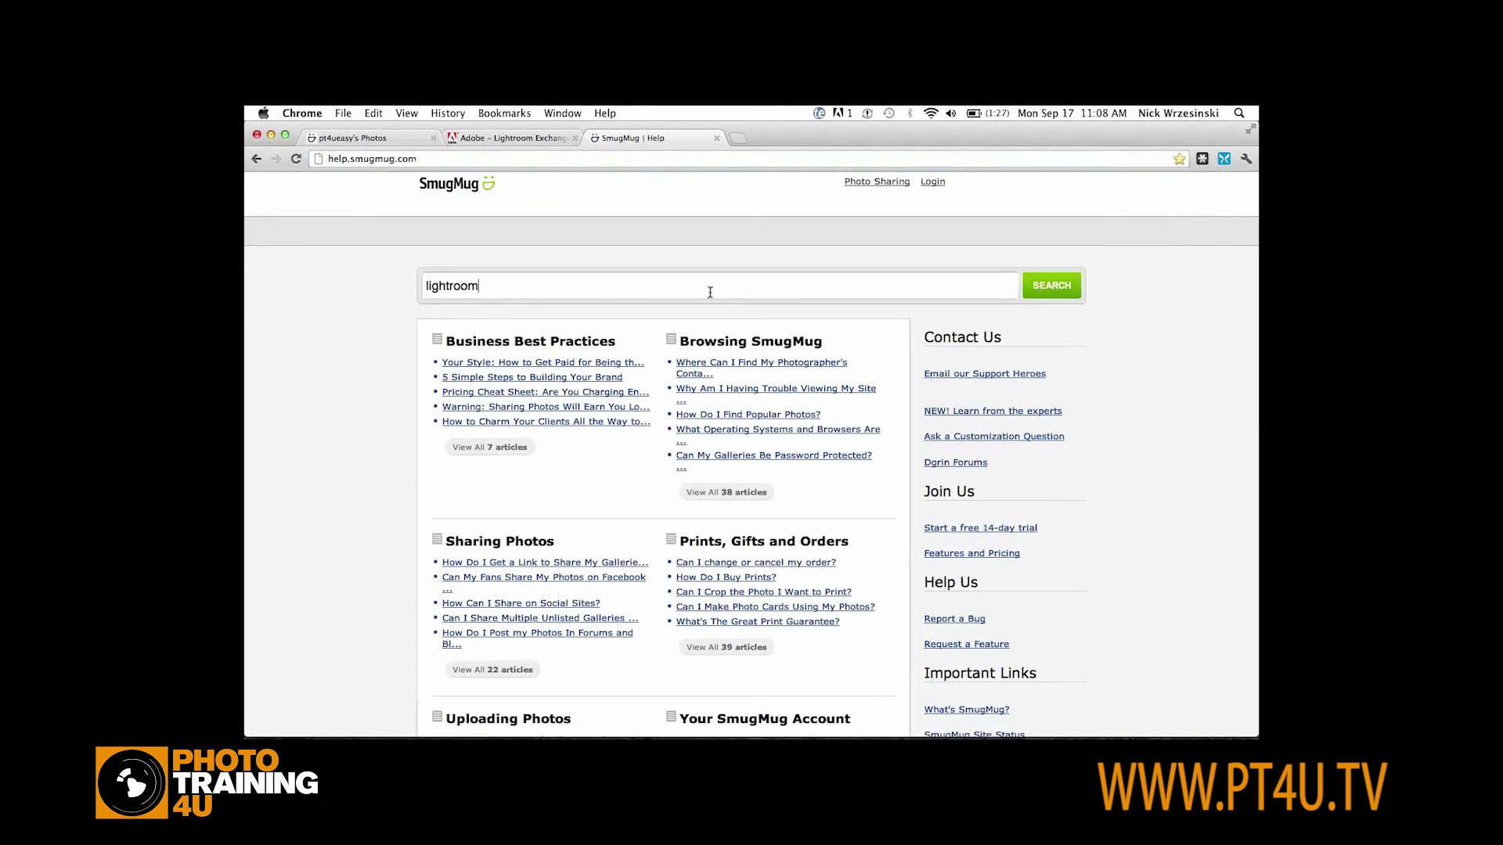
{"action": "key", "text": "Return"}
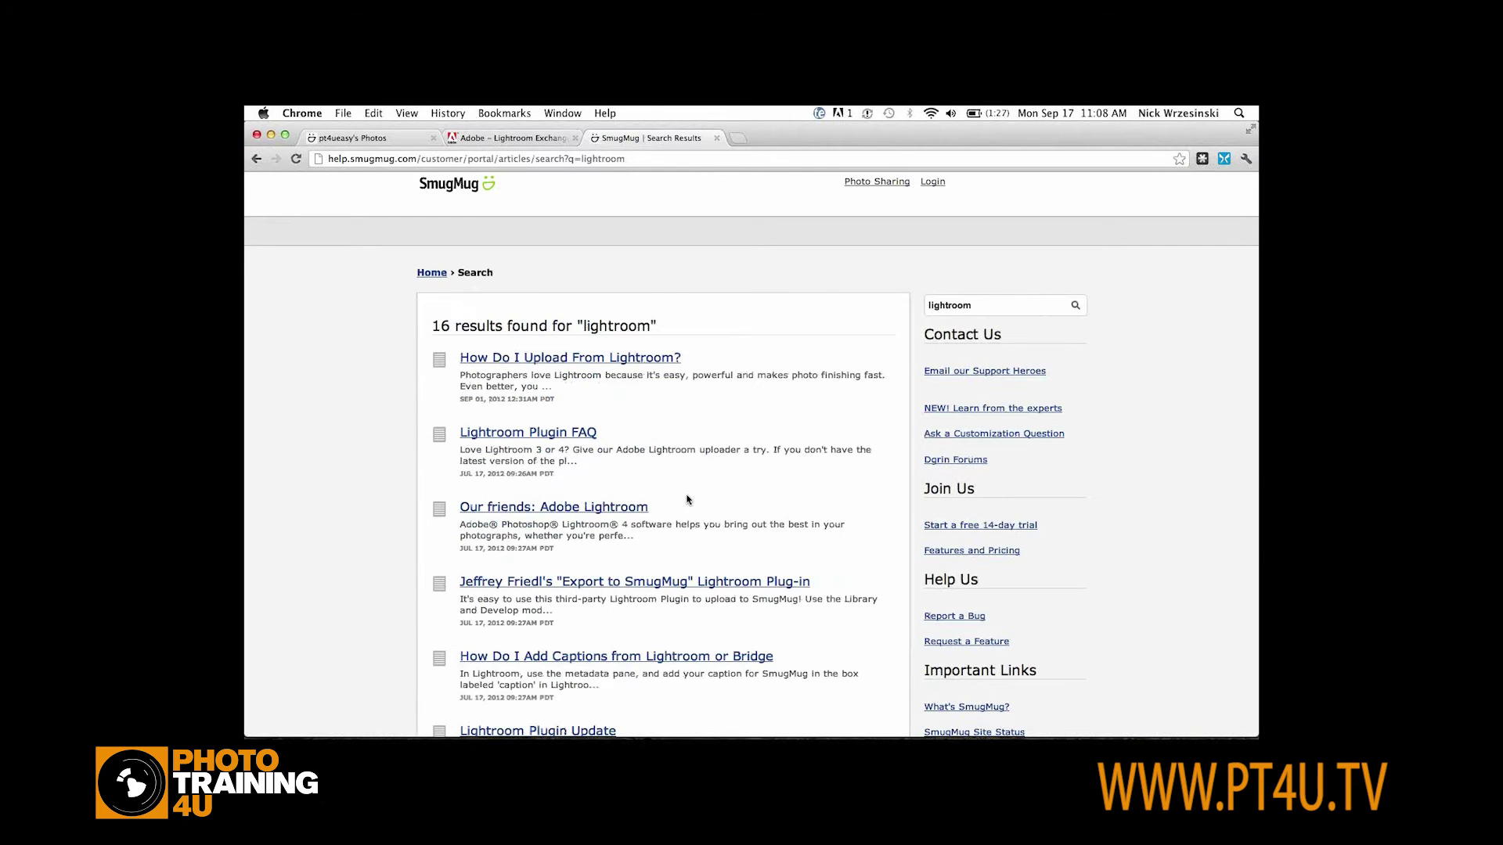
Open and read through the Lightroom Plugin Update help article
{"action": "scroll", "coordinate": [687, 499], "scroll_direction": "down", "scroll_amount": 5}
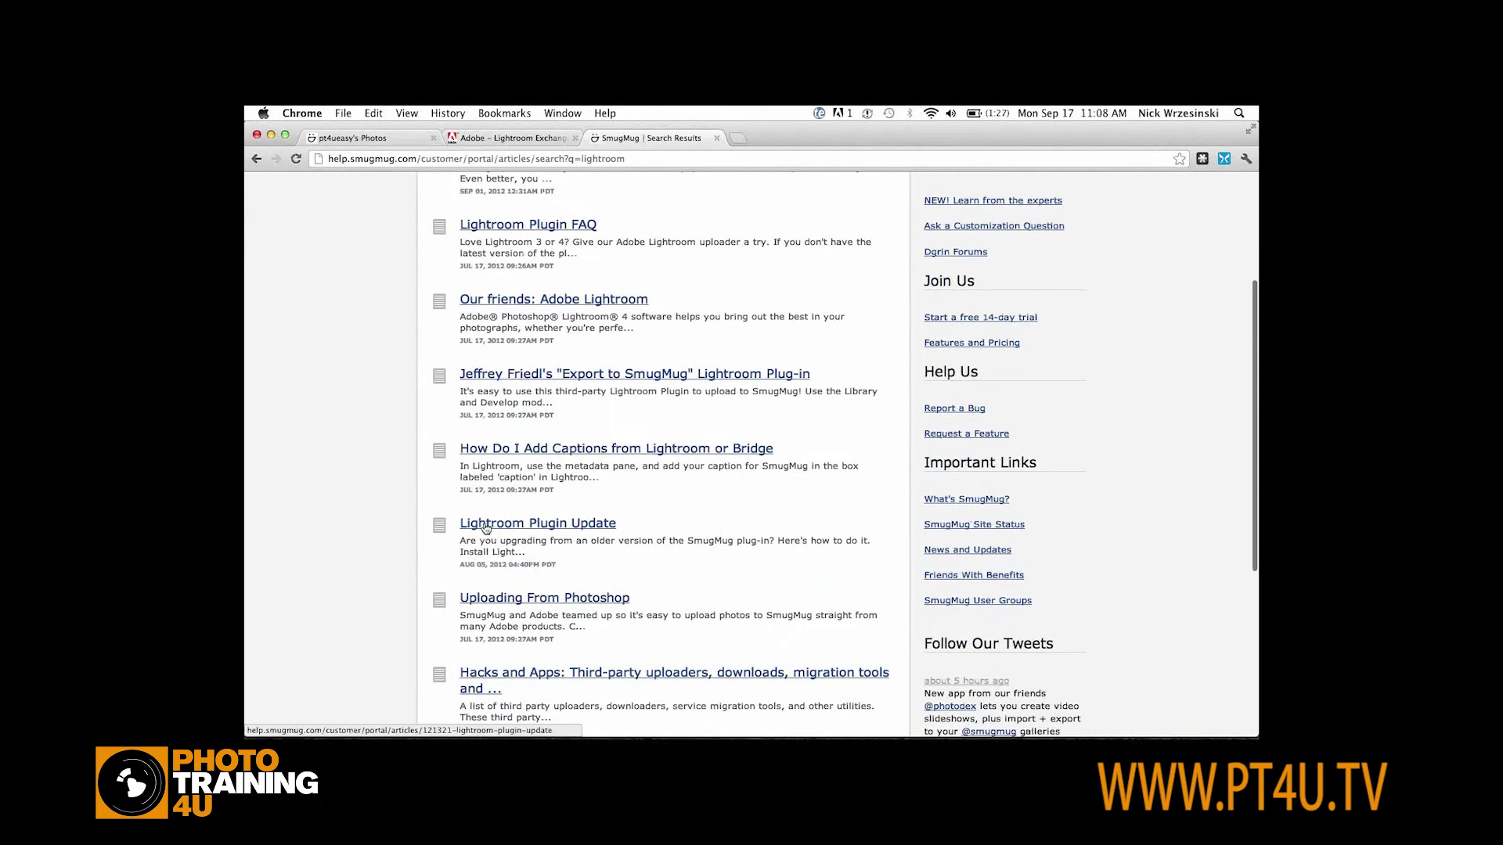
{"action": "left_click", "coordinate": [482, 526]}
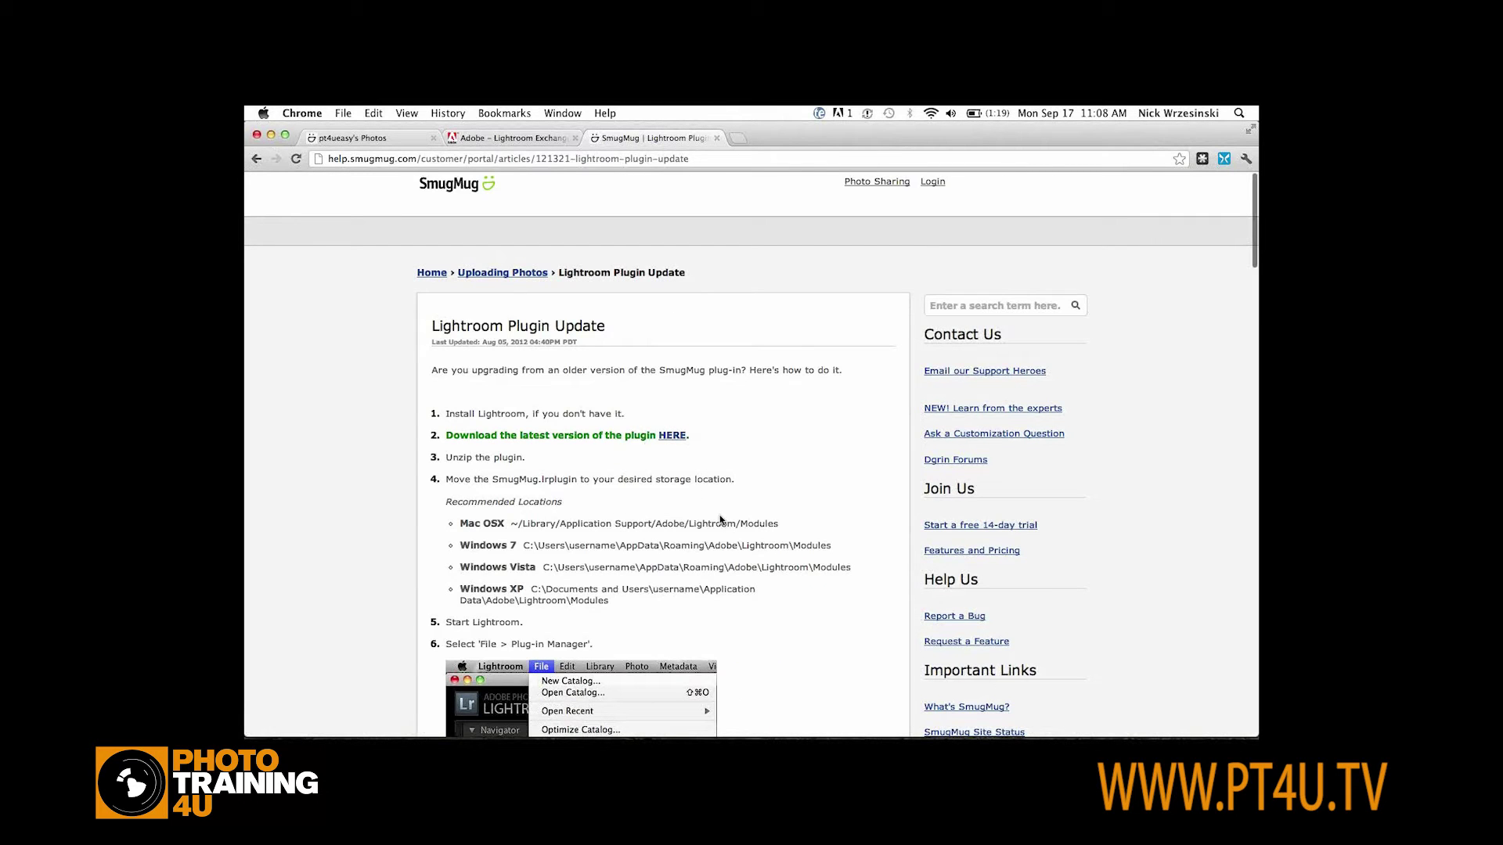
{"action": "scroll", "coordinate": [720, 519], "scroll_direction": "down", "scroll_amount": 12}
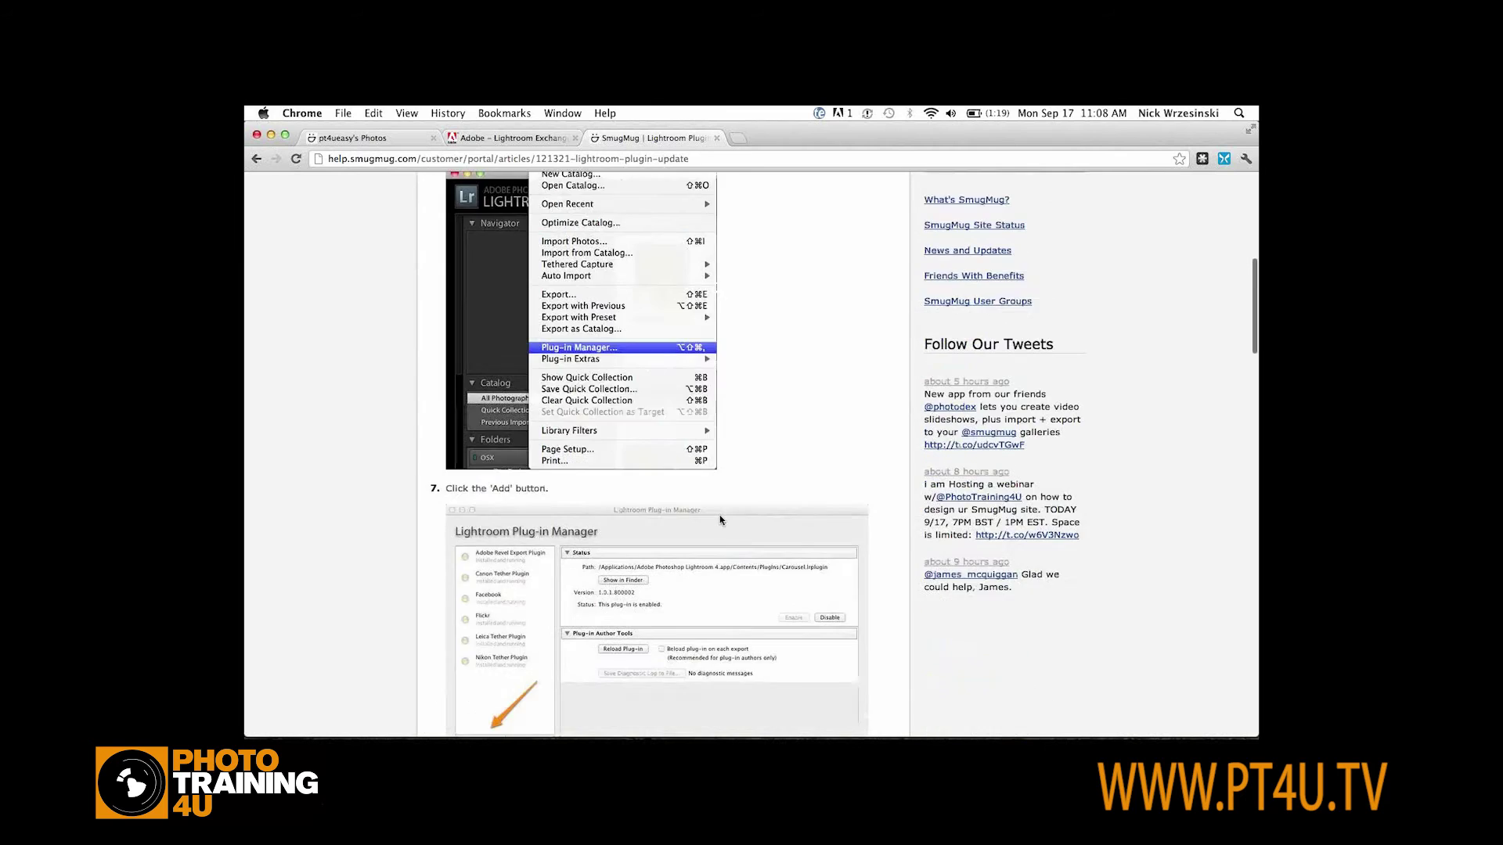
{"action": "scroll", "coordinate": [720, 519], "scroll_direction": "down", "scroll_amount": 10}
{"action": "scroll", "coordinate": [720, 519], "scroll_direction": "up", "scroll_amount": 20}
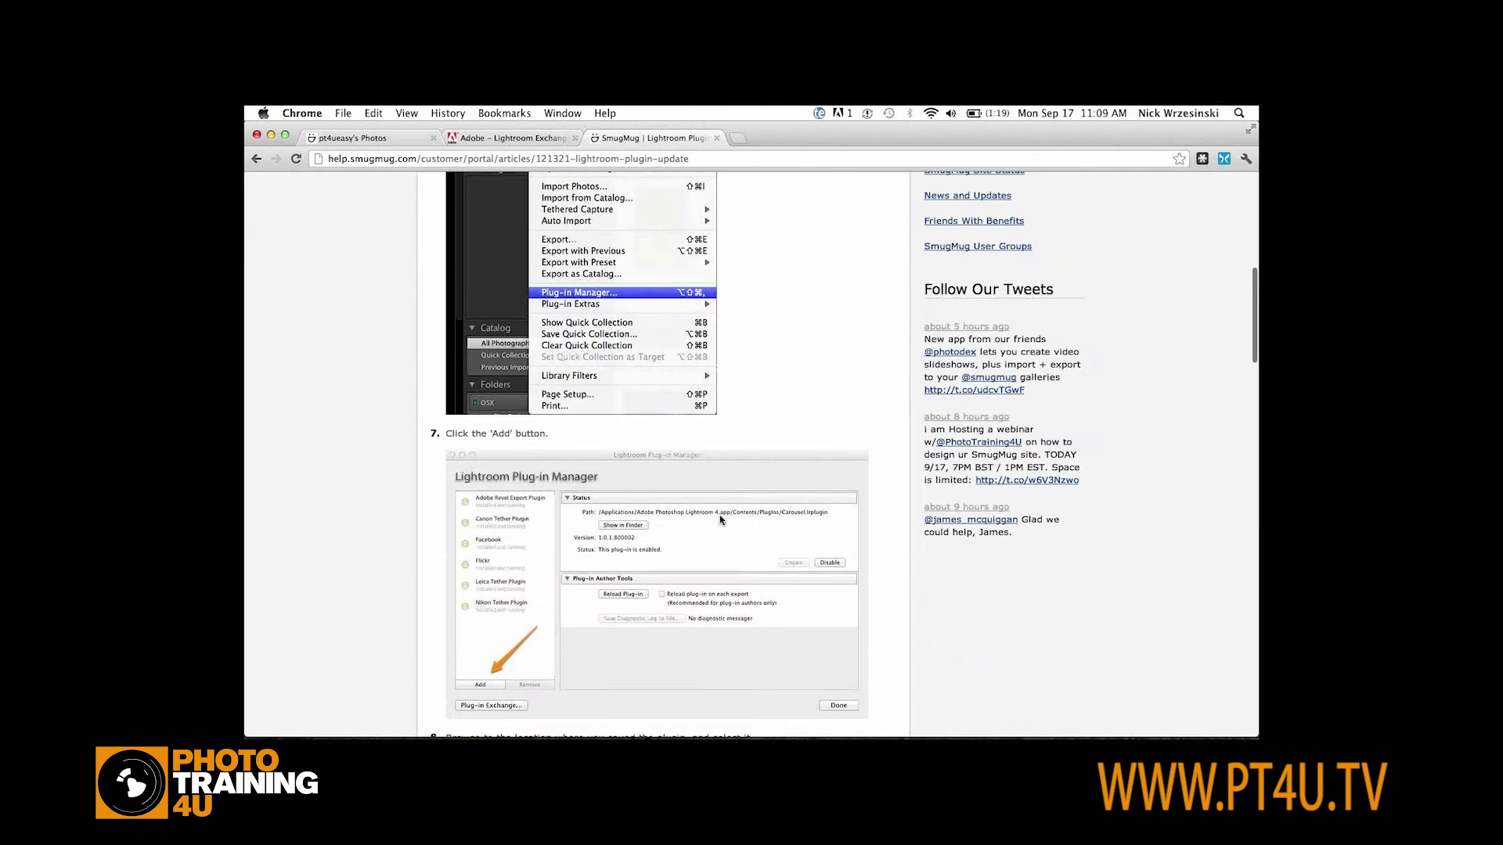
Start setting up Lightroom's SmugMug publish service and begin authorizing the SmugMug account
{"action": "key", "text": "super+1"}
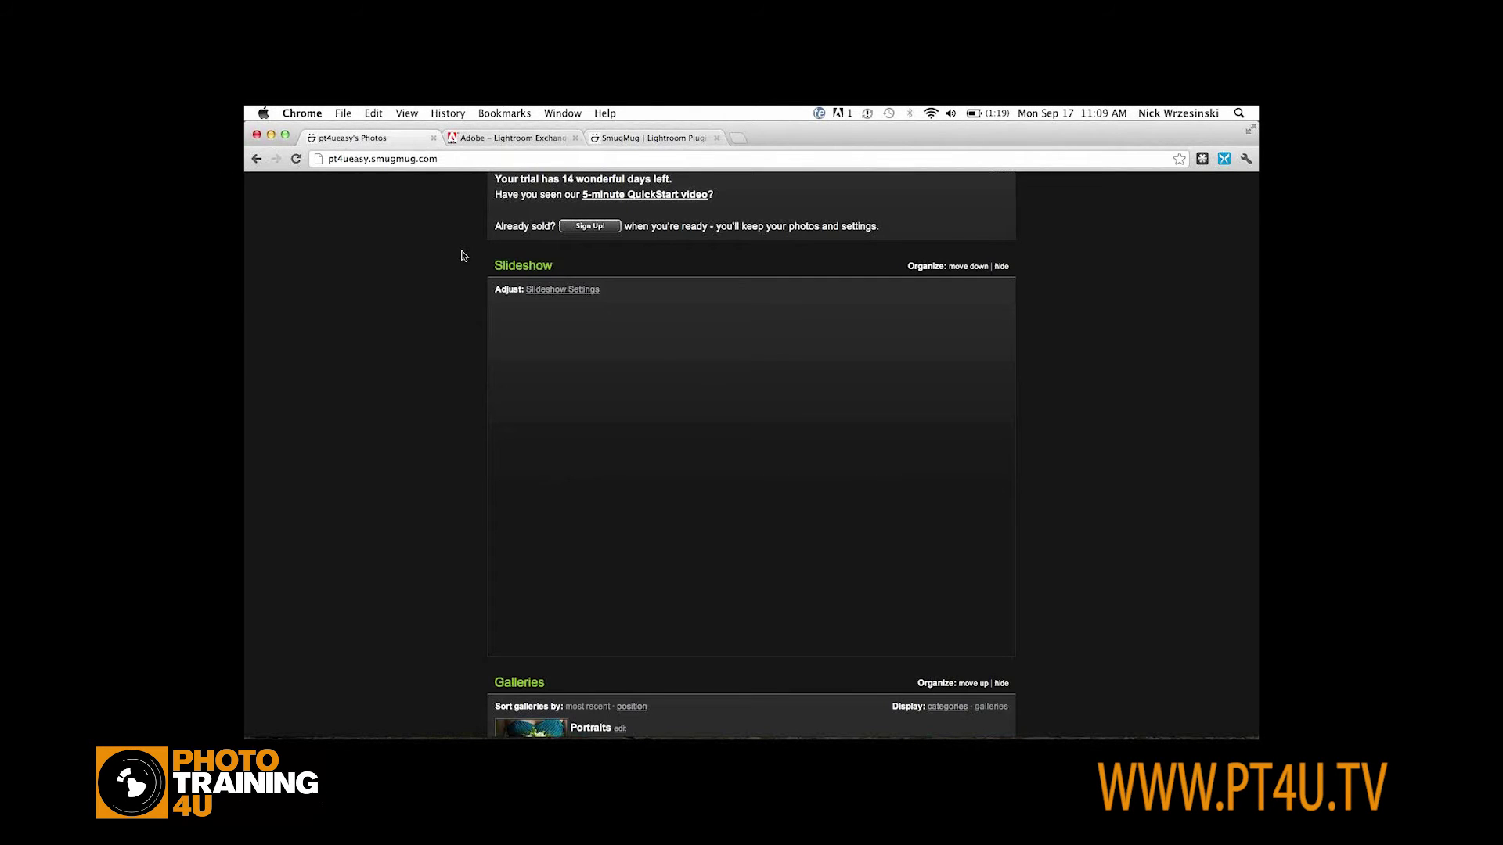
{"action": "key", "text": "super+Tab"}
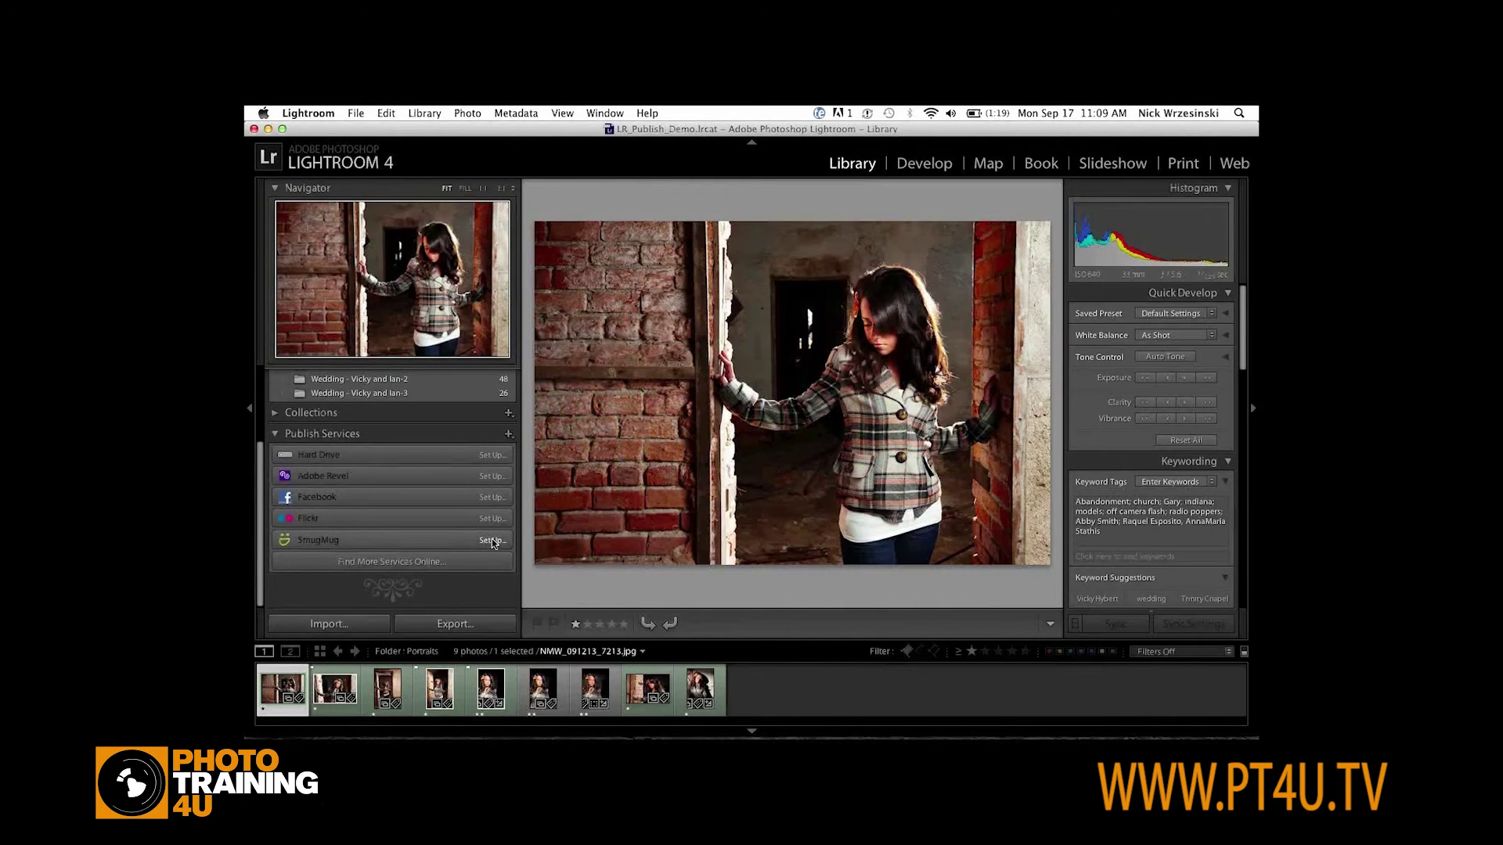
{"action": "left_click", "coordinate": [494, 541]}
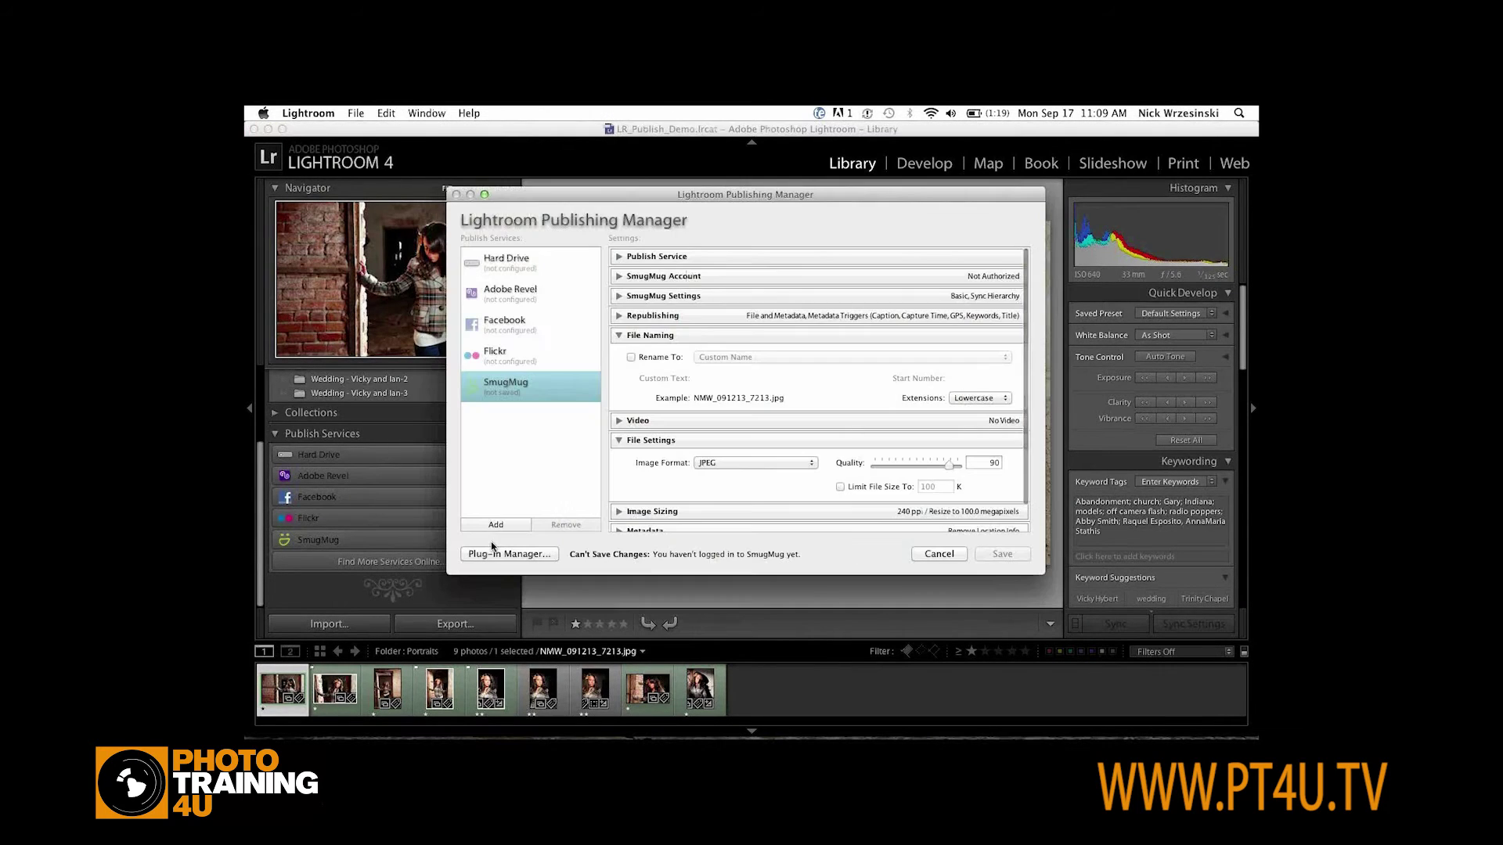
{"action": "left_click", "coordinate": [621, 277]}
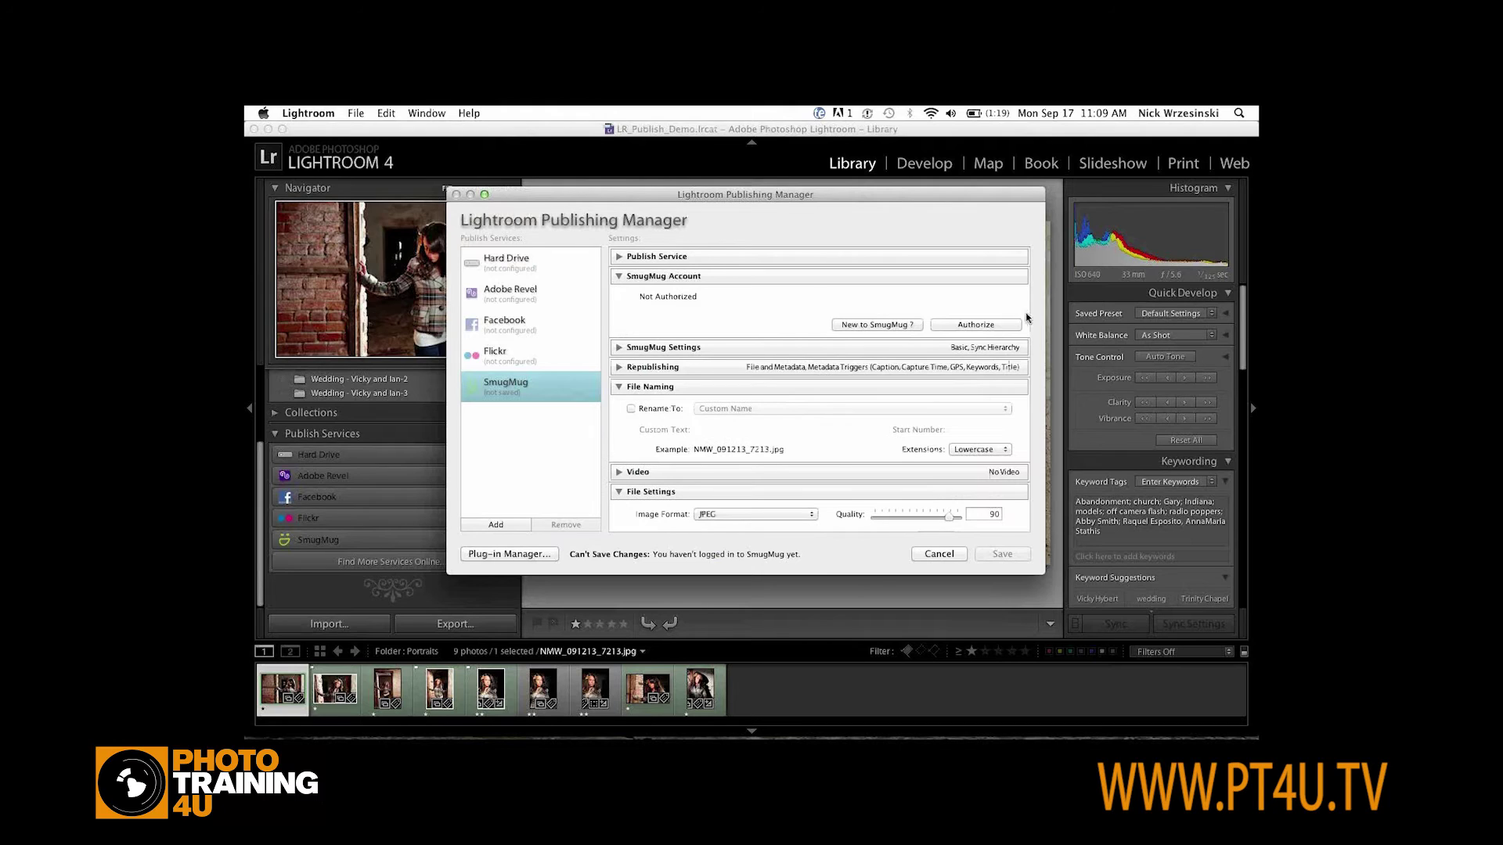
{"action": "left_click", "coordinate": [977, 327]}
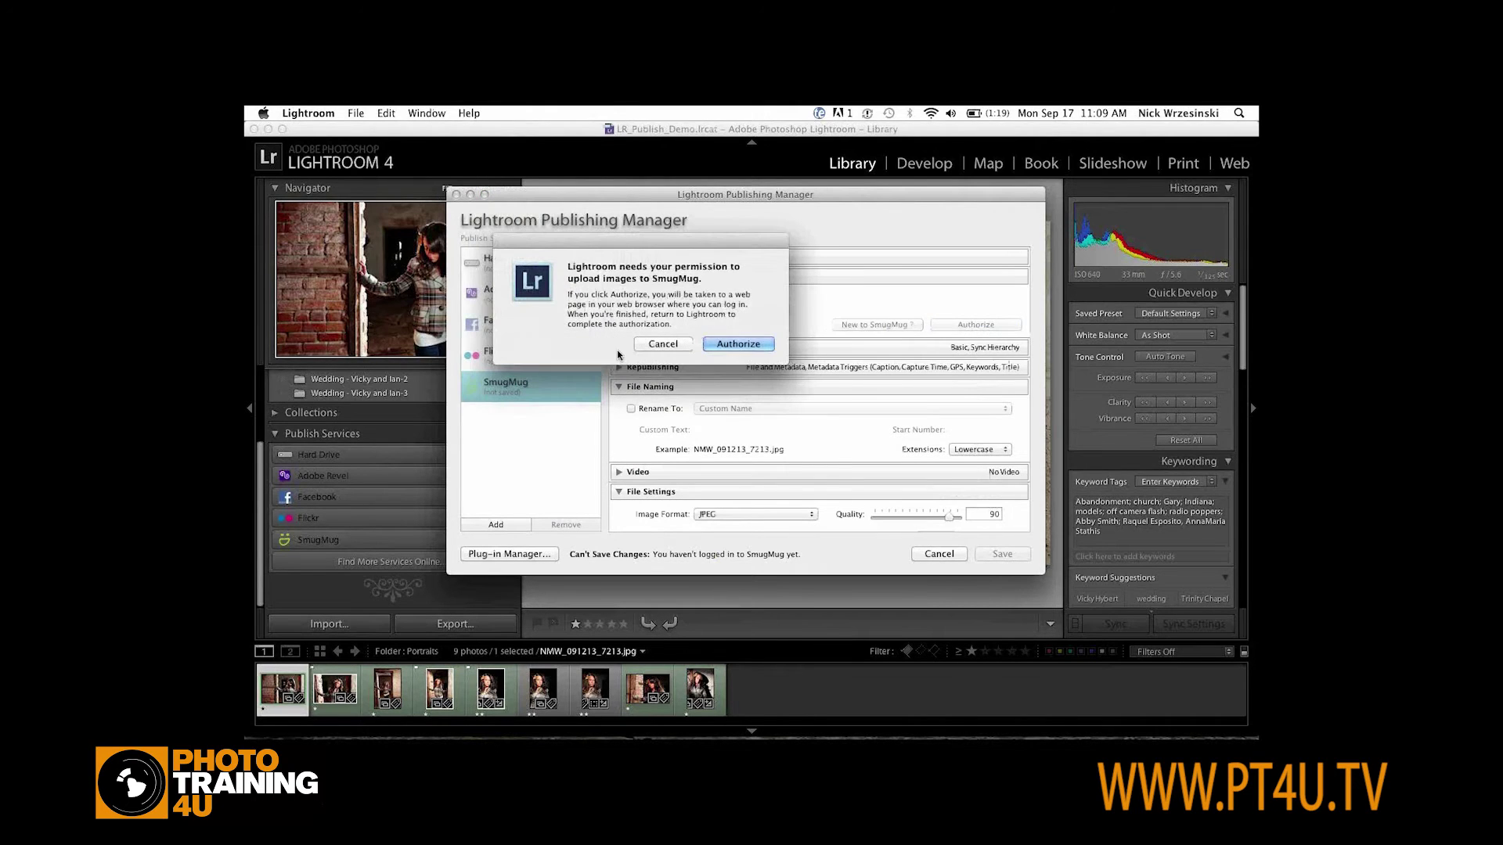
{"action": "left_click", "coordinate": [737, 344]}
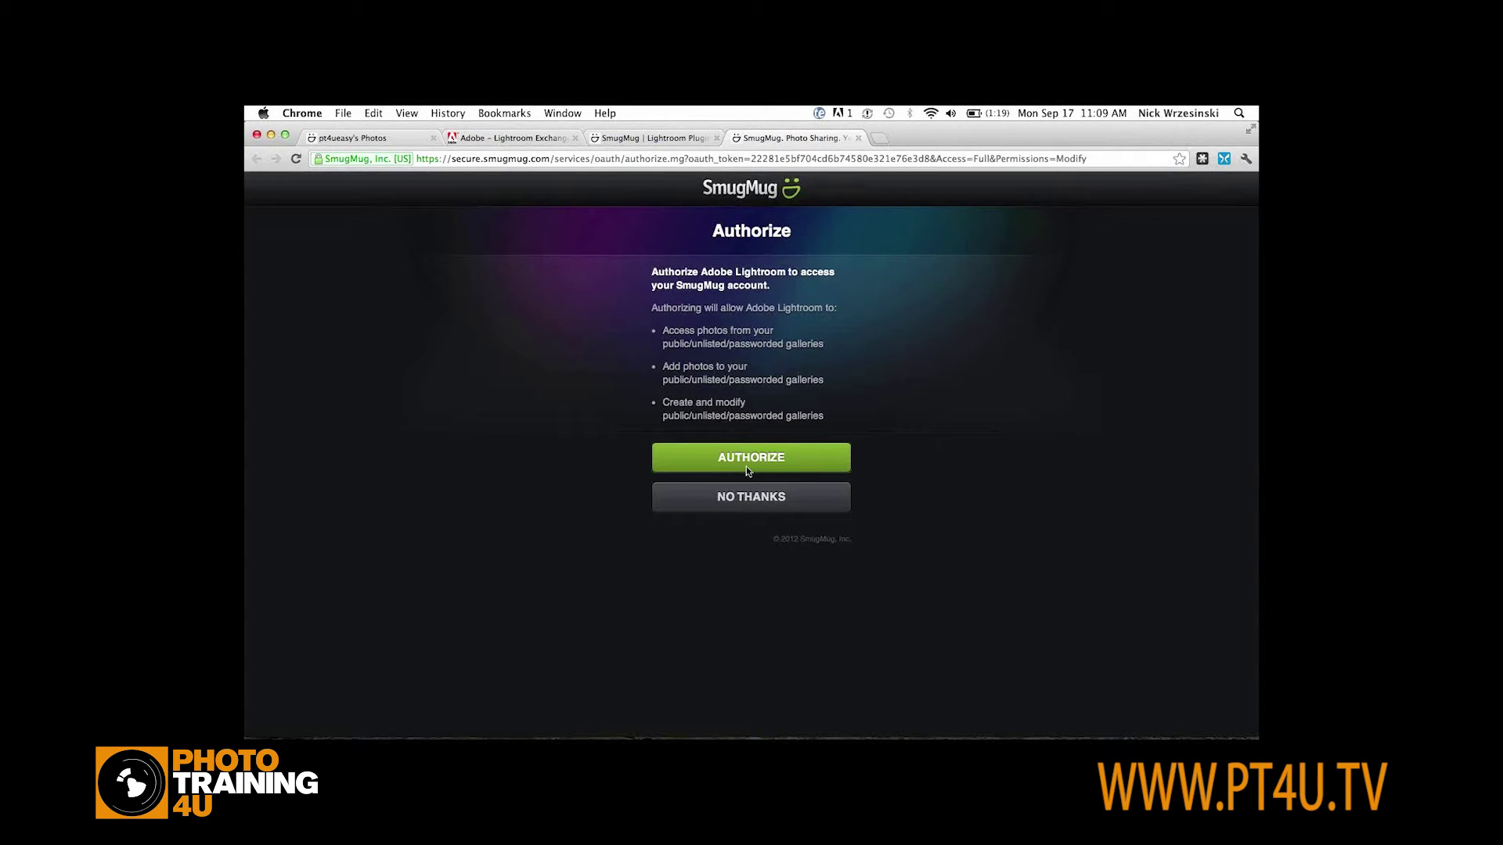
Grant Lightroom access in the browser, confirm authorization, and collapse the File Naming and File Settings sections
{"action": "left_click", "coordinate": [750, 461]}
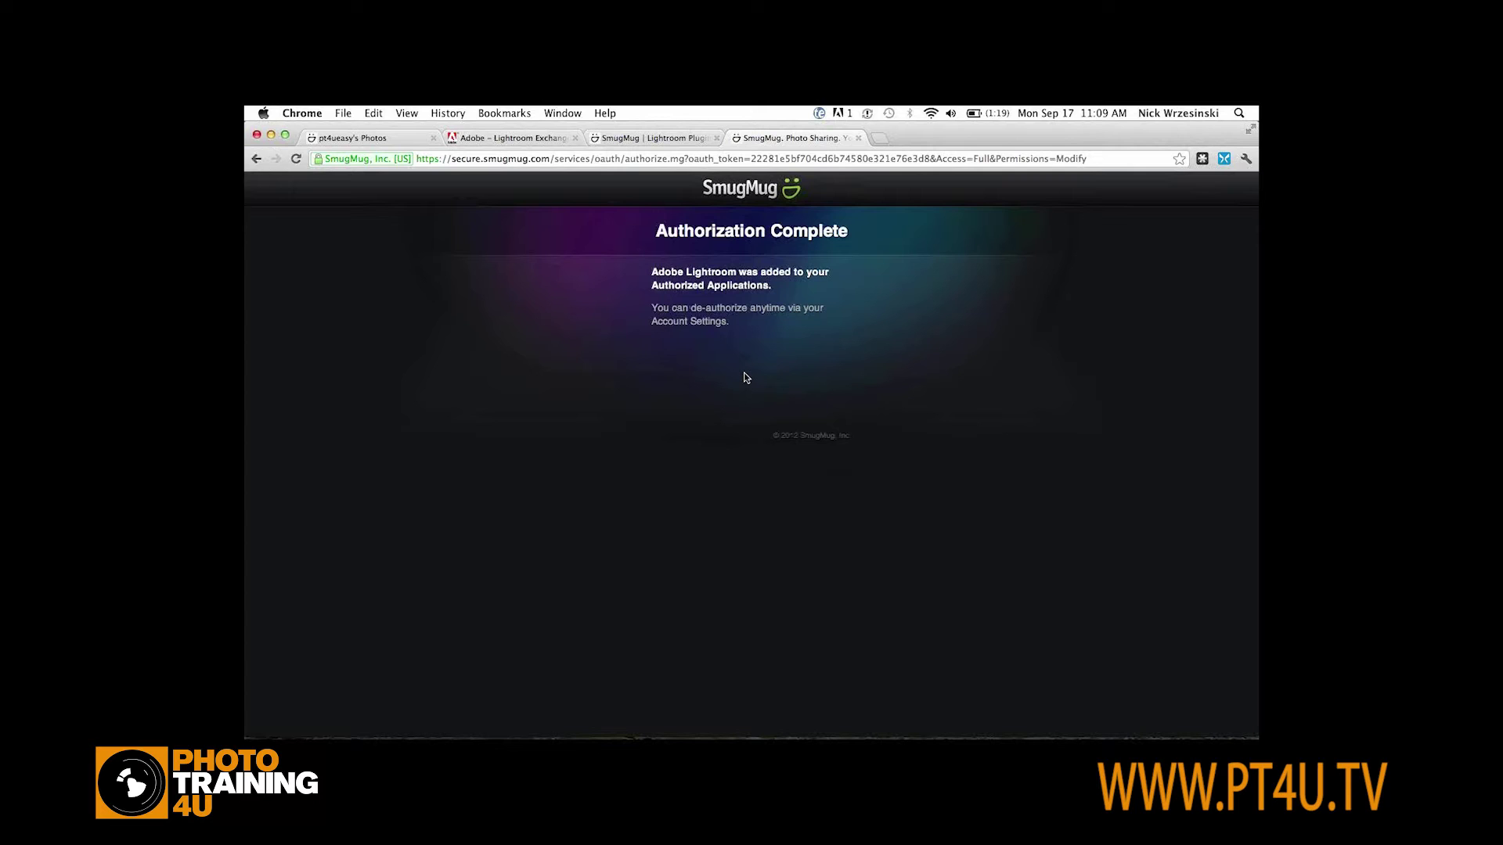
{"action": "key", "text": "super+Tab"}
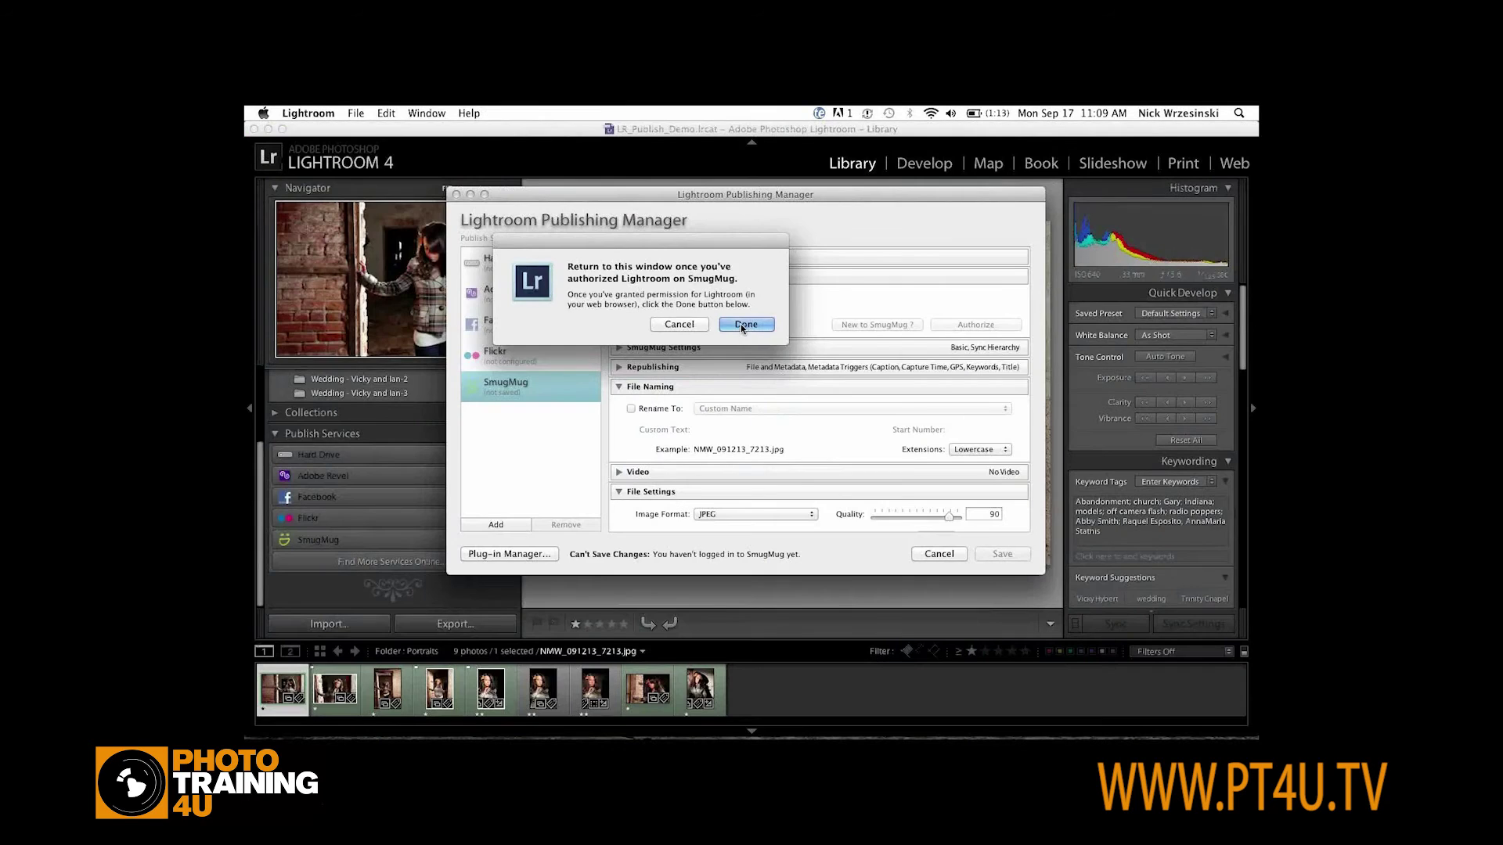
{"action": "left_click", "coordinate": [745, 327]}
{"action": "left_click", "coordinate": [619, 388]}
{"action": "left_click", "coordinate": [619, 427]}
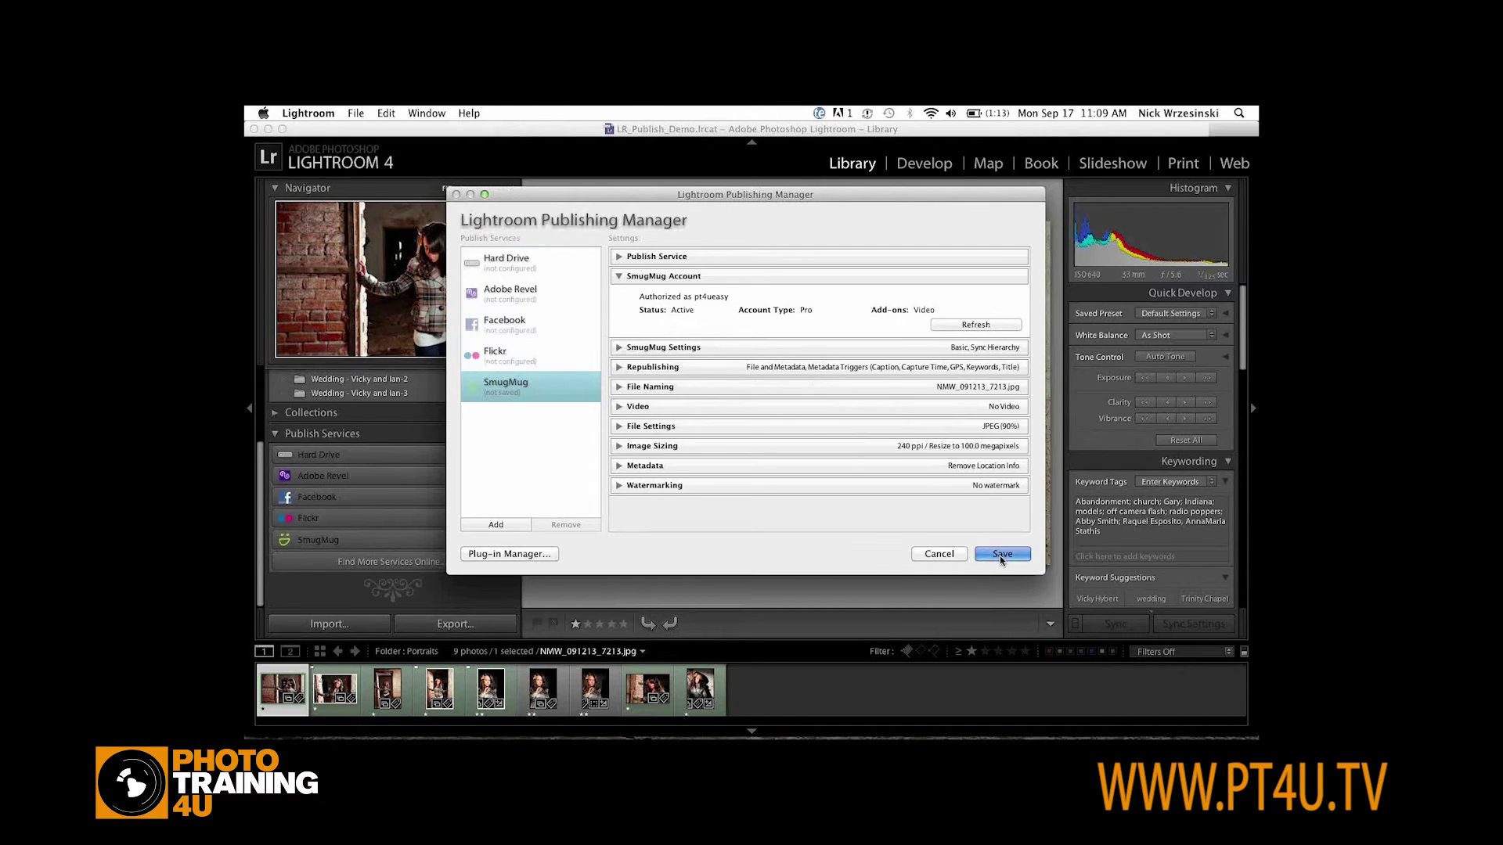
Save the SmugMug service settings and open the empty Portraits collection under the Portfolio set
{"action": "left_click", "coordinate": [1002, 555]}
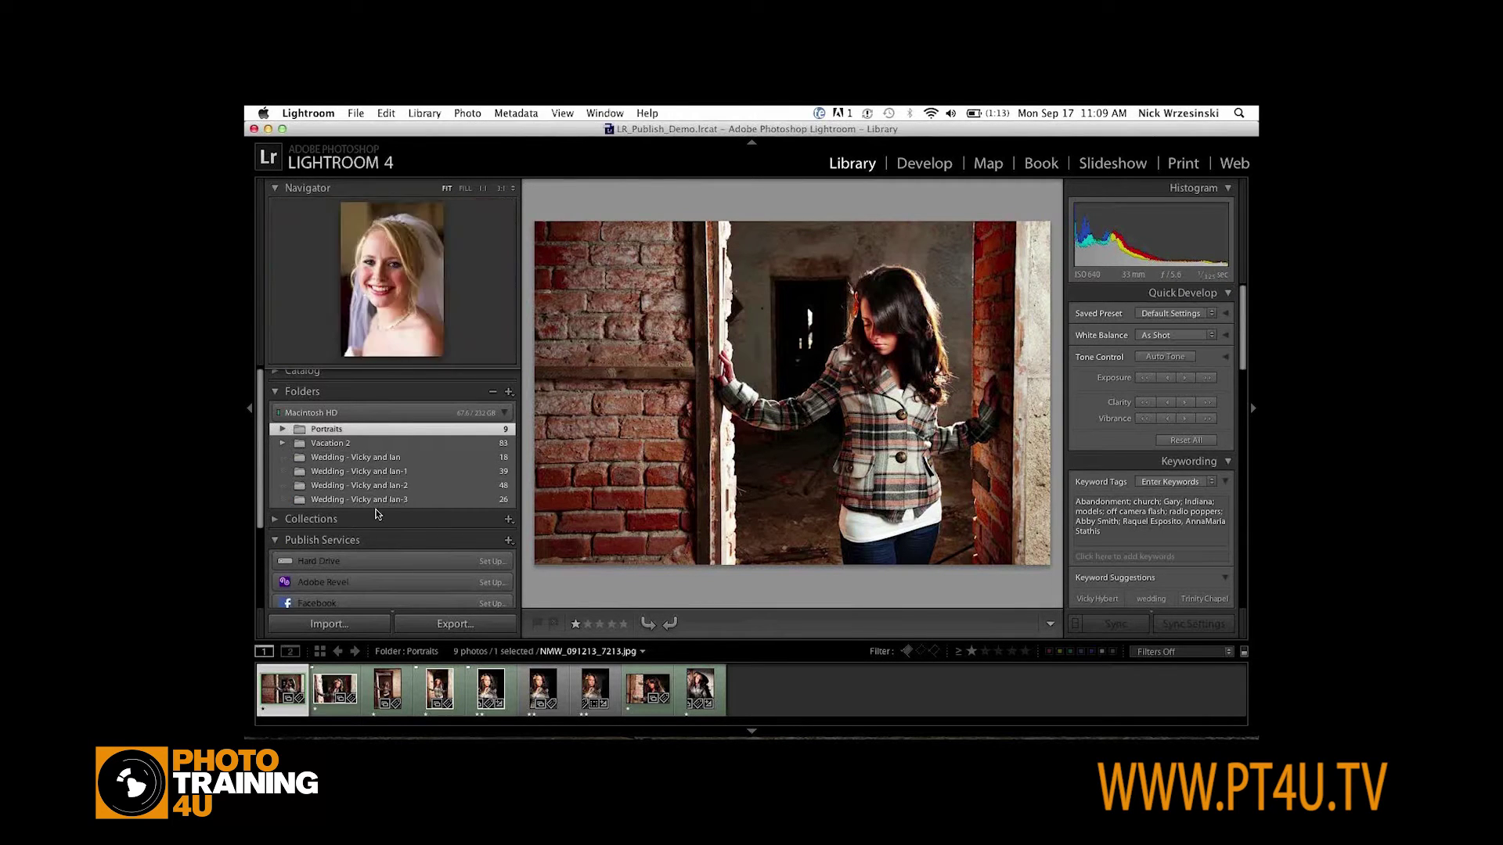
{"action": "scroll", "coordinate": [377, 515], "scroll_direction": "down", "scroll_amount": 5}
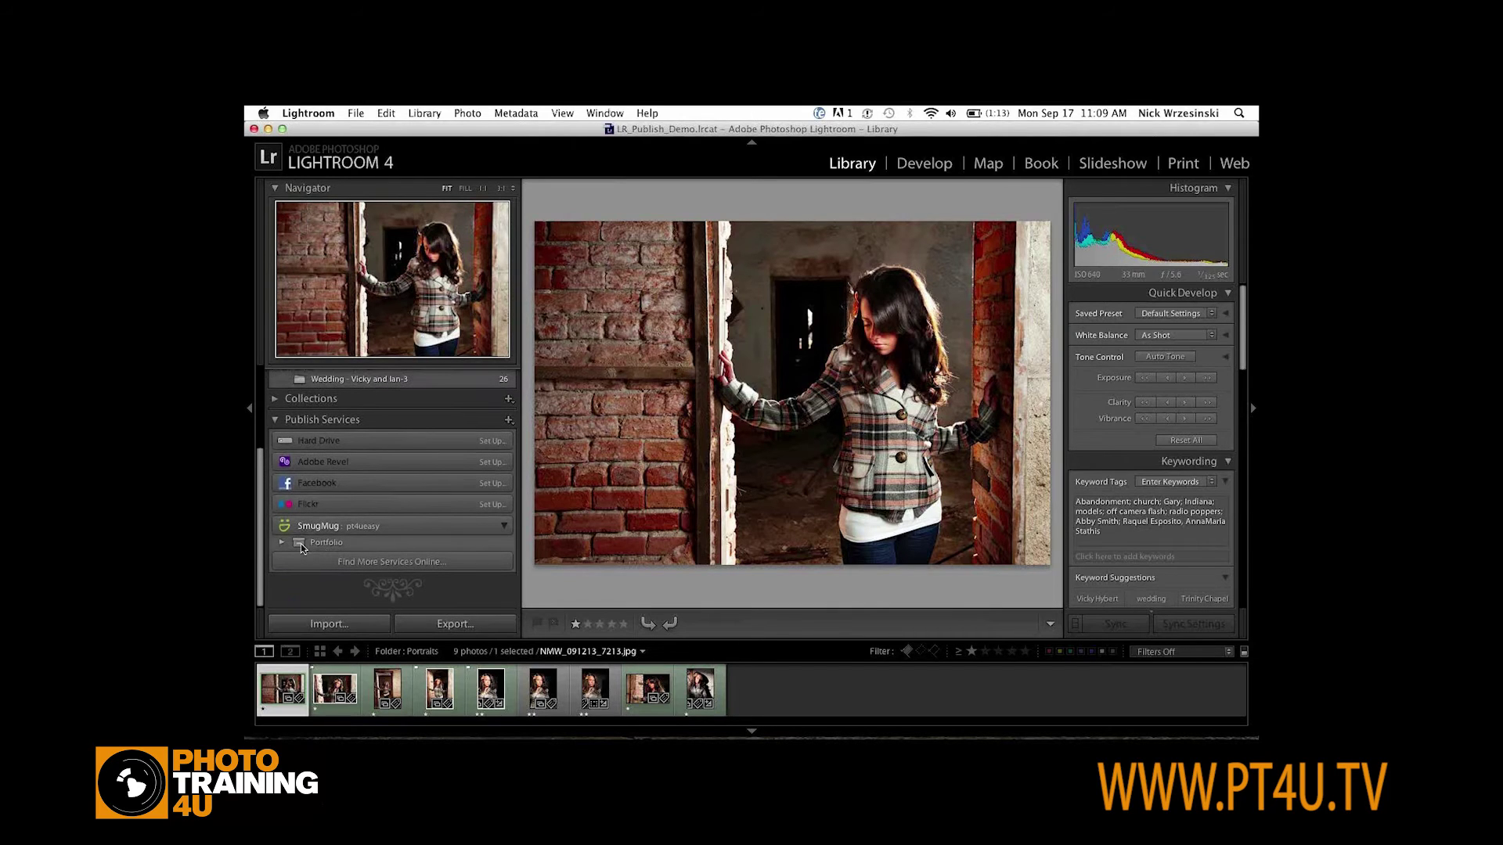
{"action": "left_click", "coordinate": [282, 544]}
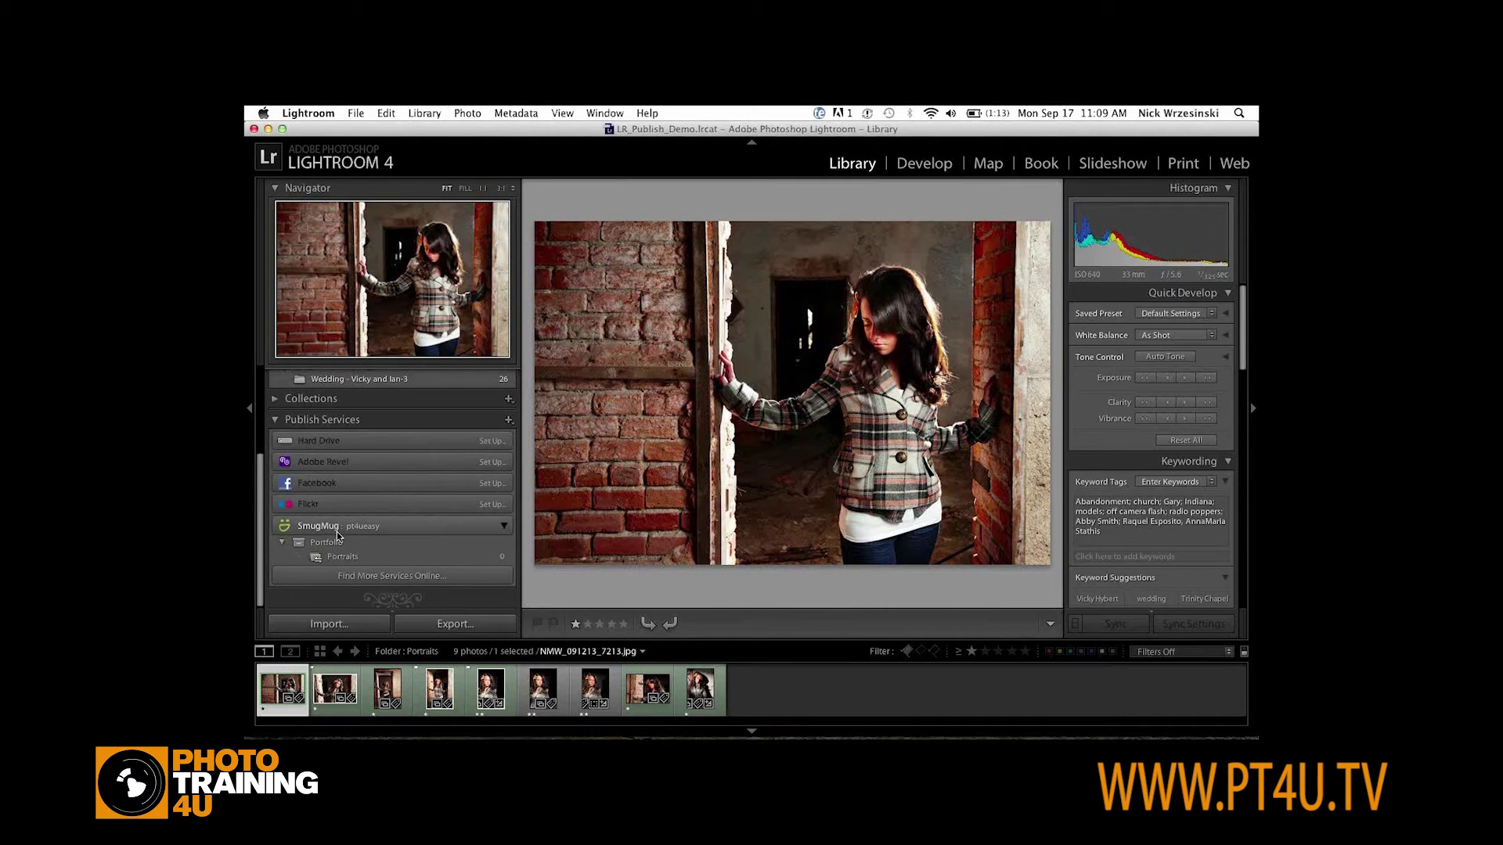
{"action": "scroll", "coordinate": [337, 541], "scroll_direction": "down", "scroll_amount": 1}
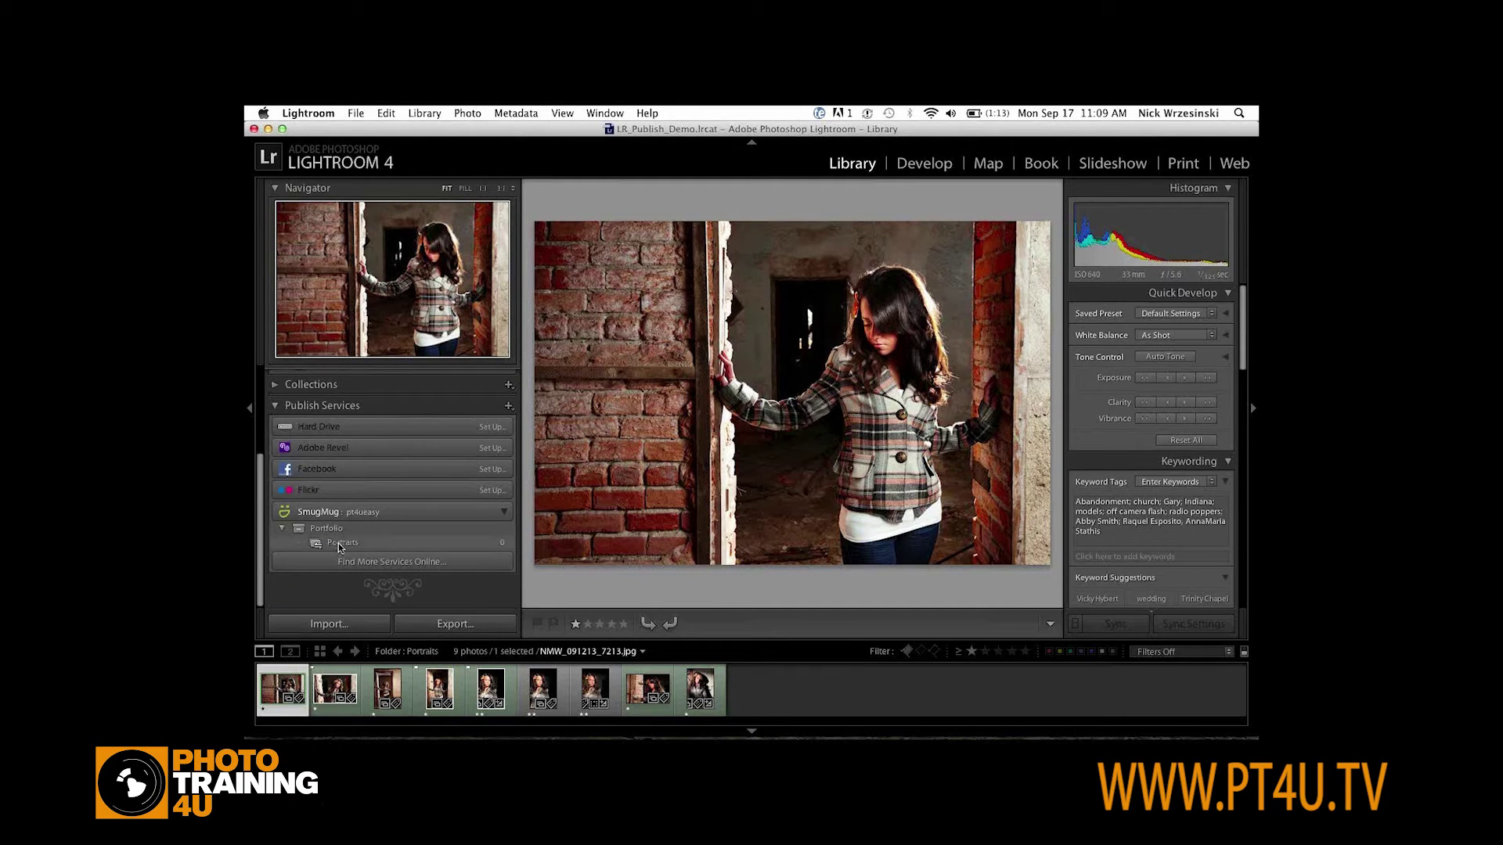
{"action": "left_click", "coordinate": [341, 544]}
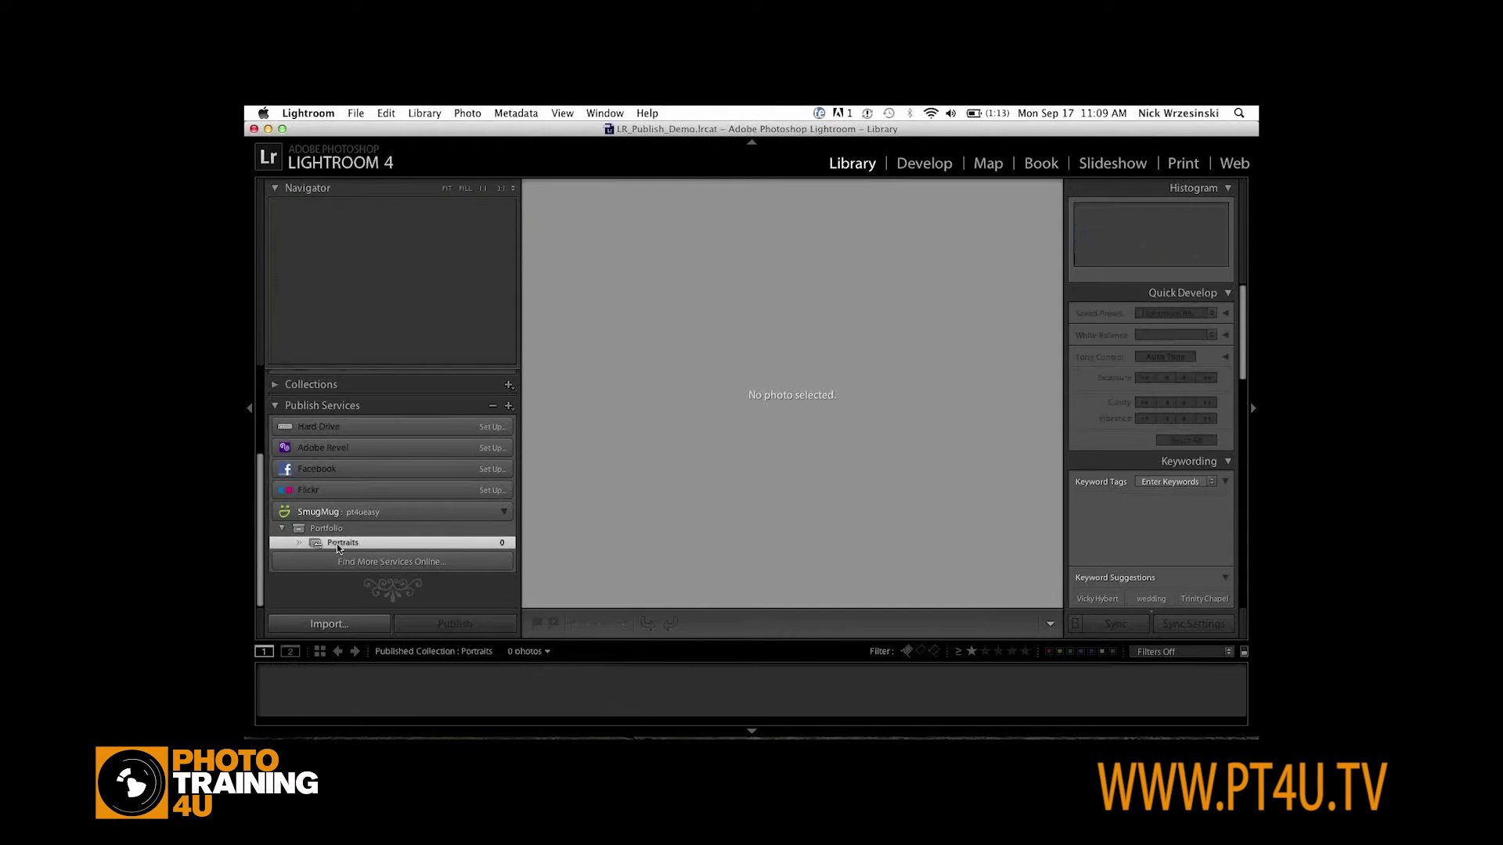
{"action": "scroll", "coordinate": [339, 548], "scroll_direction": "up", "scroll_amount": 4}
Select seven of the nine Portraits folder photos, leaving out the sixth and seventh
{"action": "left_click", "coordinate": [321, 397]}
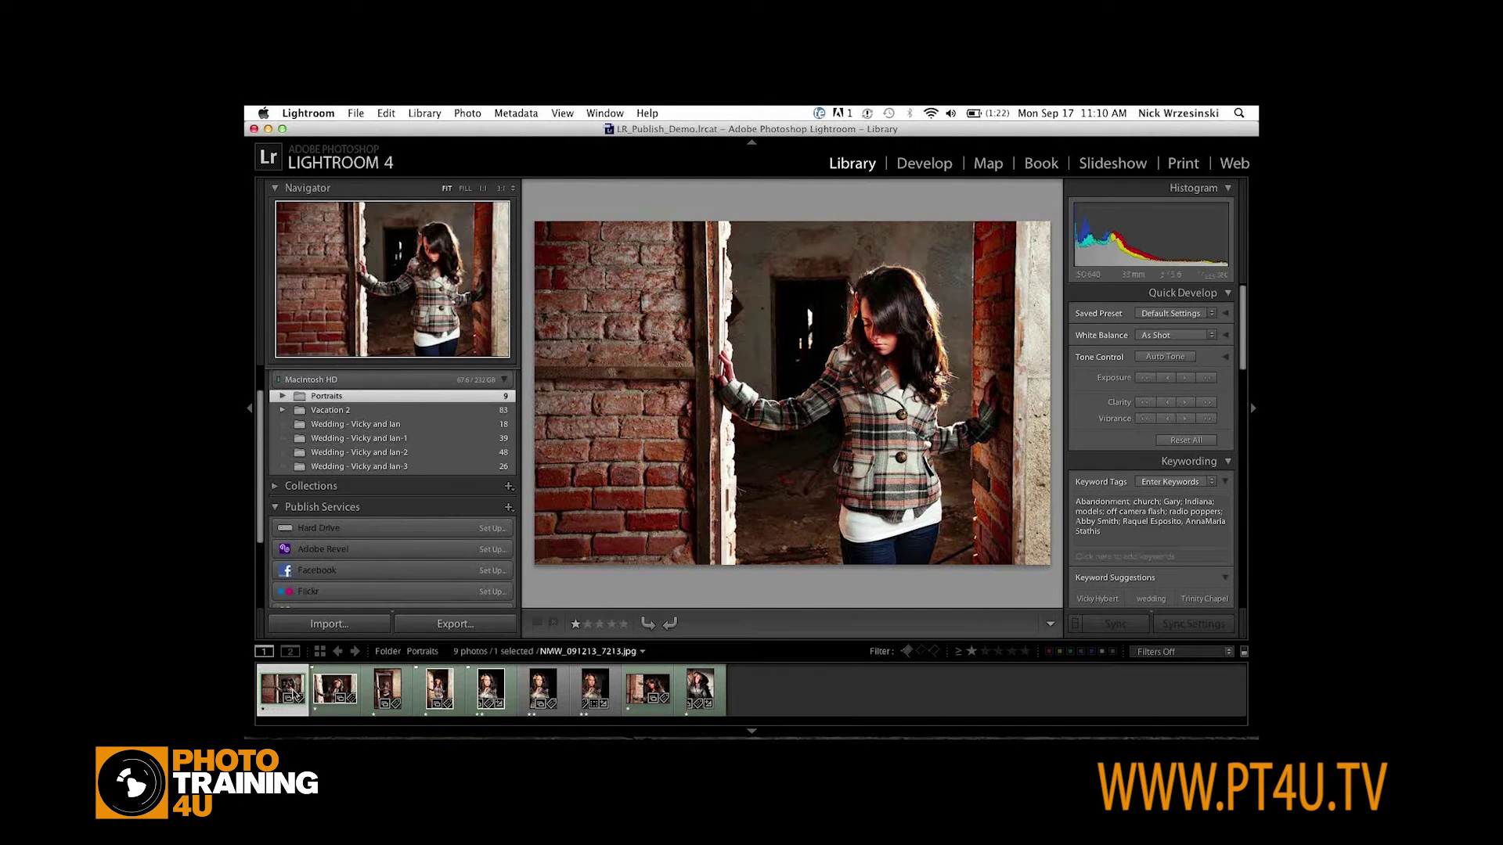
{"action": "left_click", "coordinate": [695, 693], "text": "shift"}
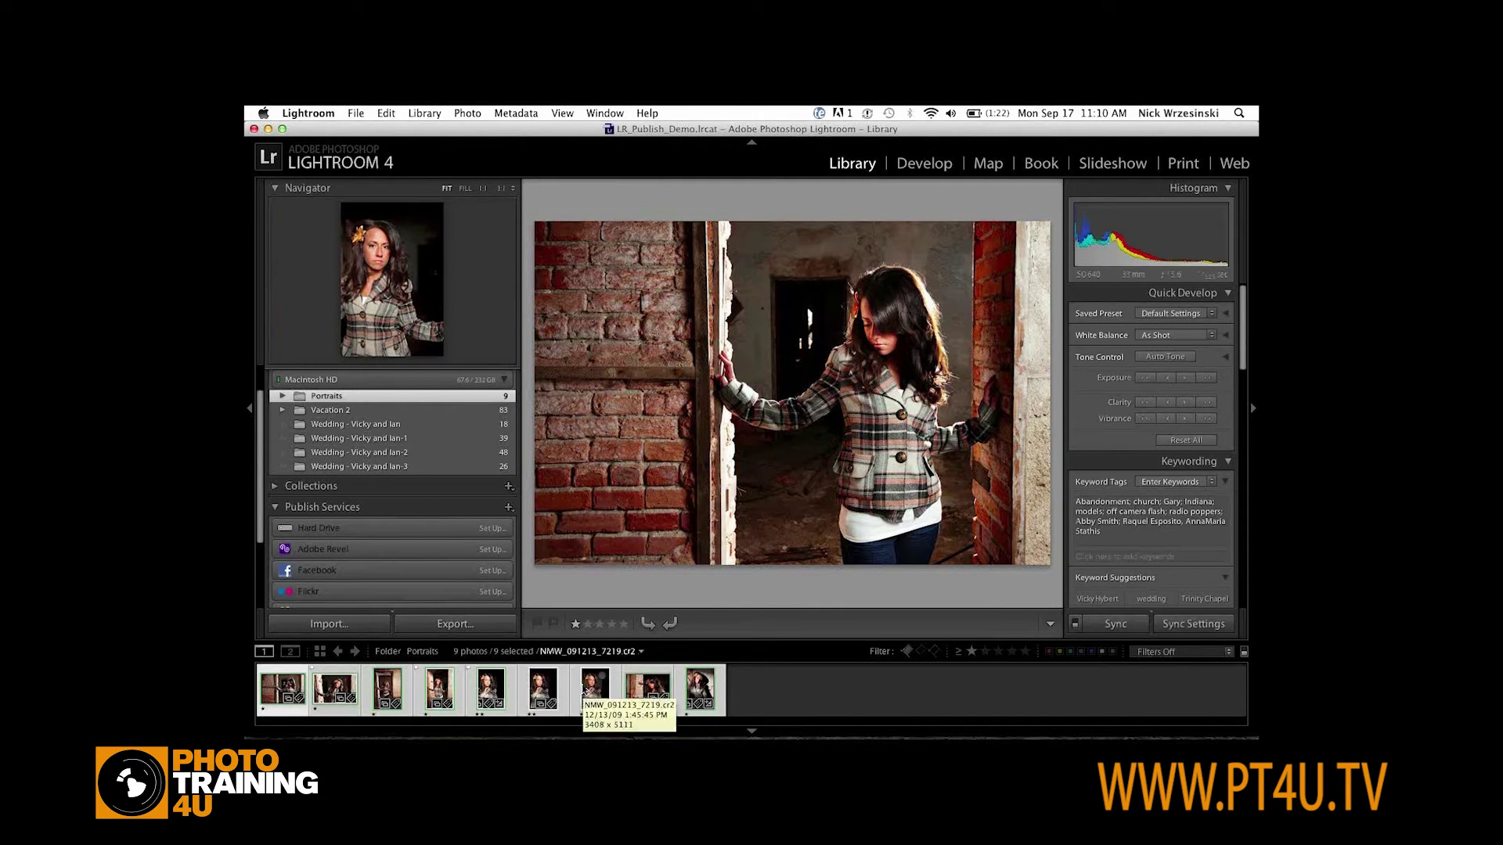
{"action": "right_click", "coordinate": [585, 692]}
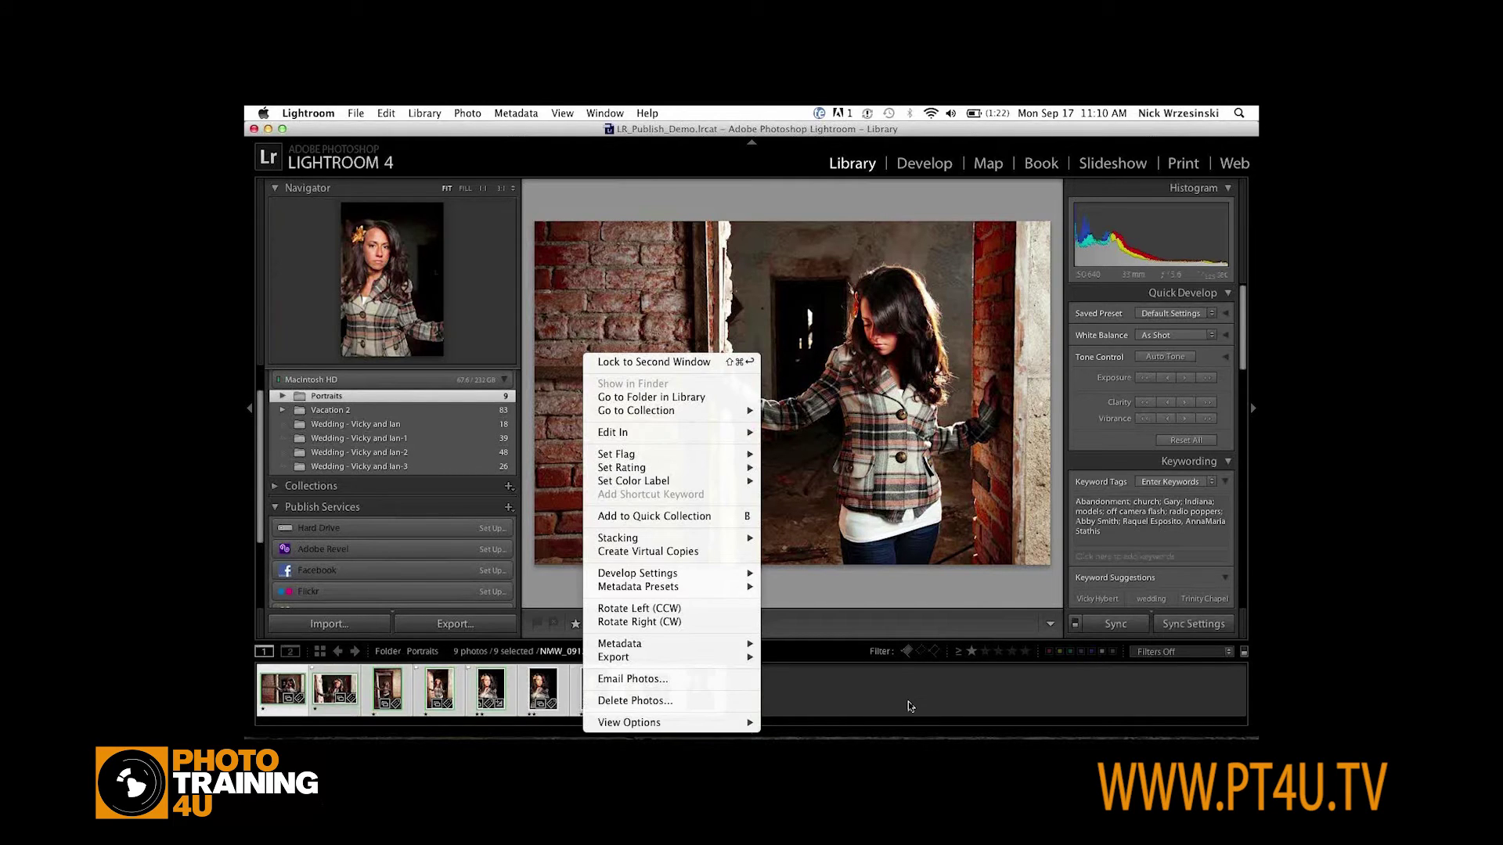
{"action": "key", "text": "Escape"}
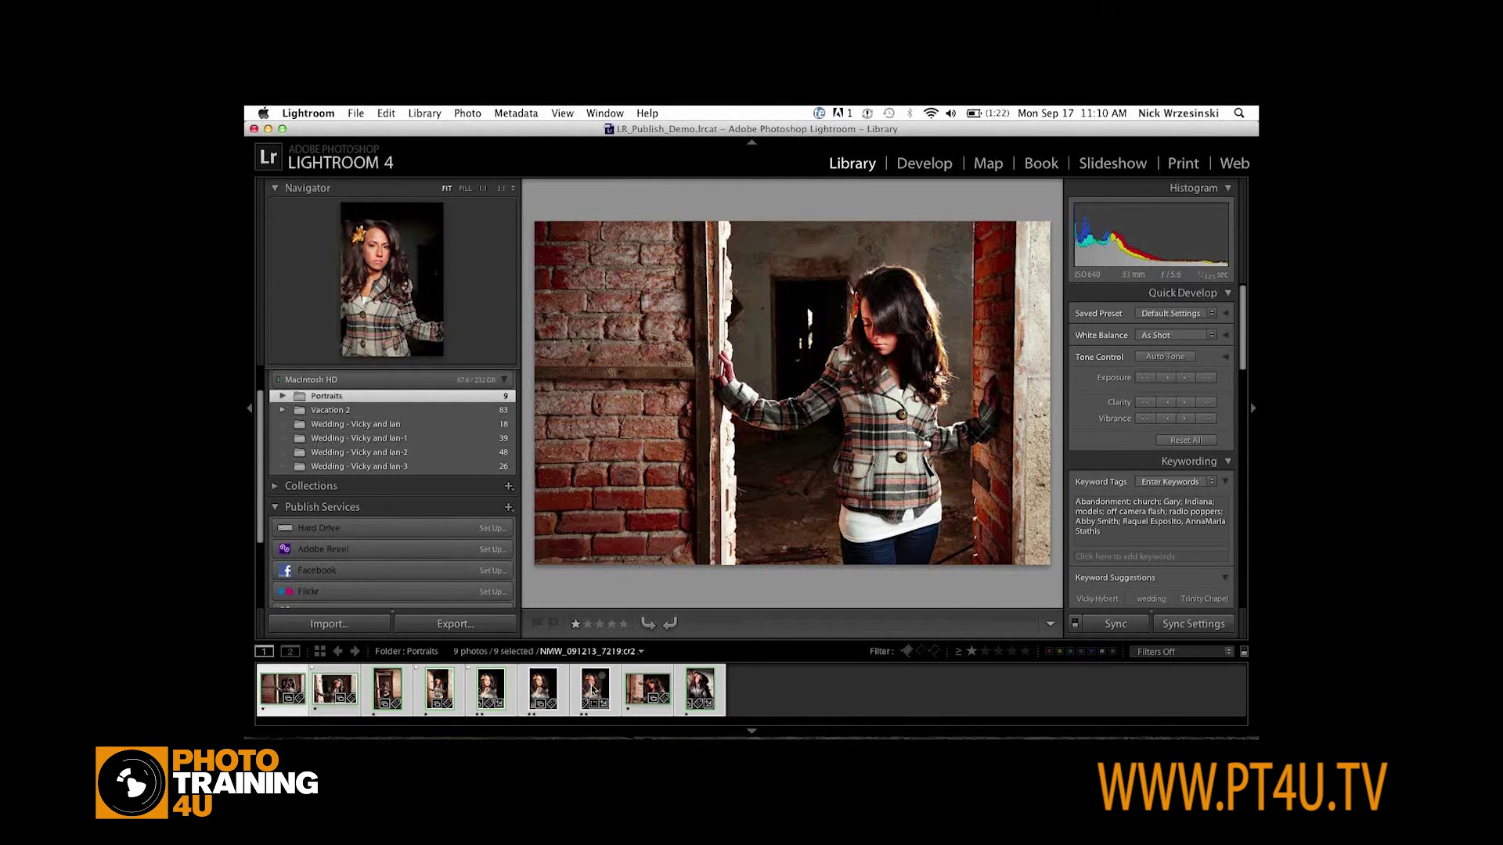
{"action": "left_click", "coordinate": [594, 691], "text": "super"}
{"action": "left_click", "coordinate": [542, 690], "text": "super"}
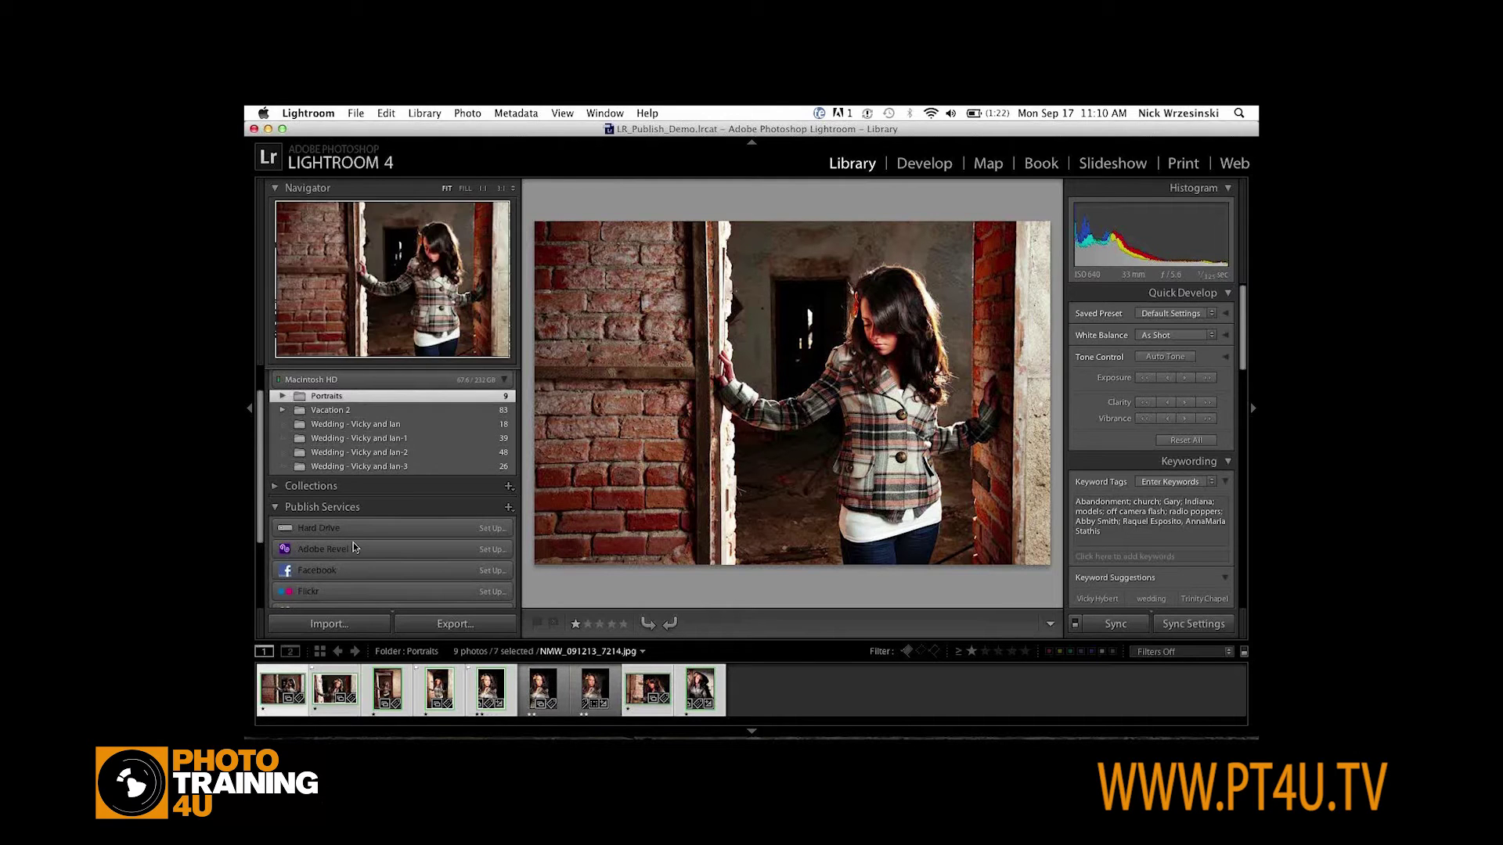
Add the seven photos to SmugMug Portraits and view that collection as a grid
{"action": "scroll", "coordinate": [371, 595], "scroll_direction": "down", "scroll_amount": 3}
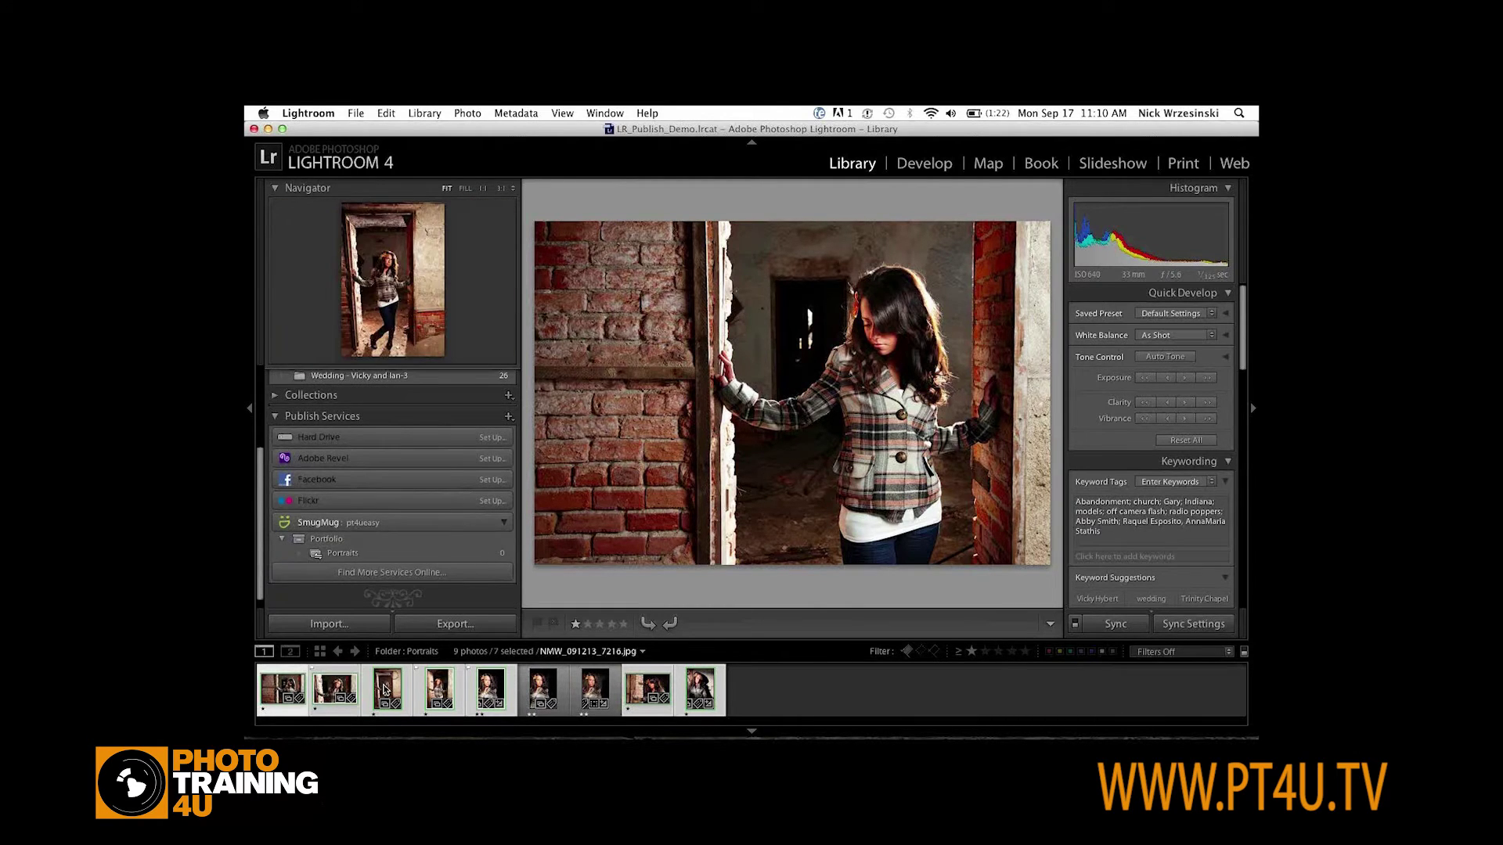
{"action": "left_click_drag", "start_coordinate": [384, 690], "coordinate": [363, 556]}
{"action": "left_click", "coordinate": [363, 556]}
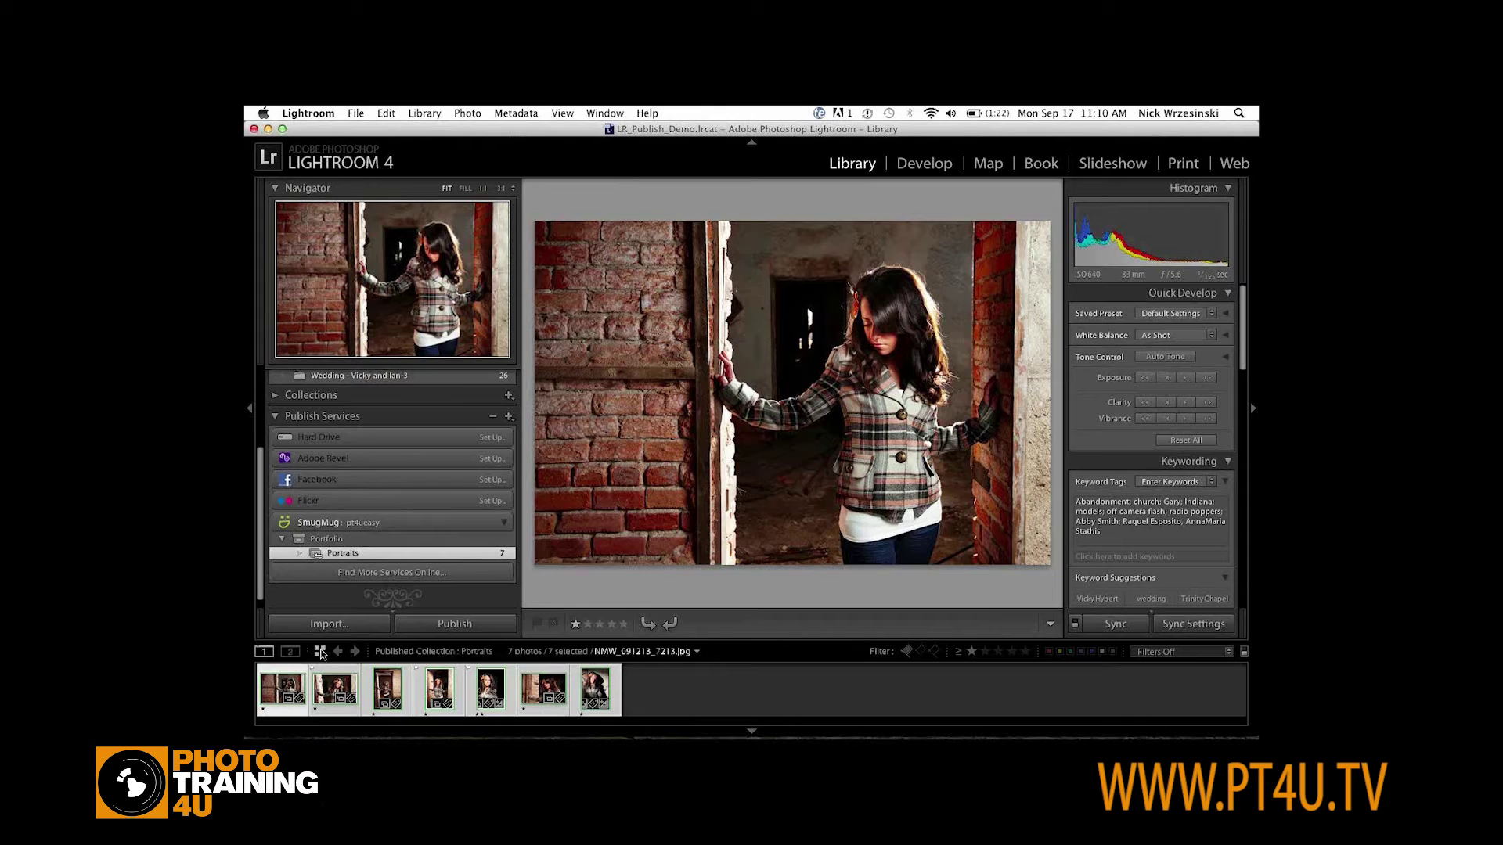
{"action": "left_click", "coordinate": [320, 651]}
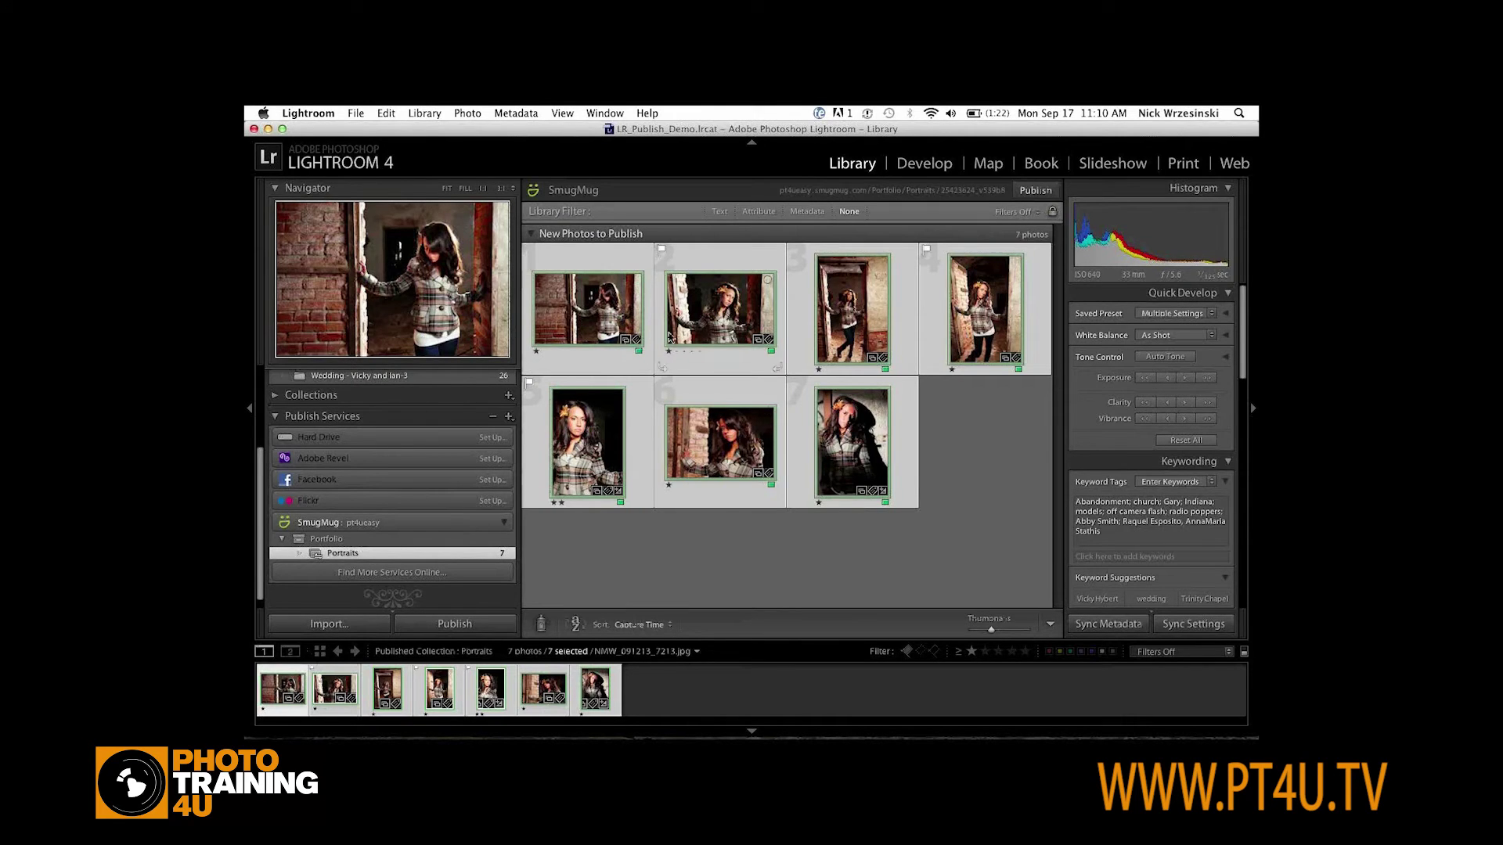
{"action": "left_click", "coordinate": [532, 235]}
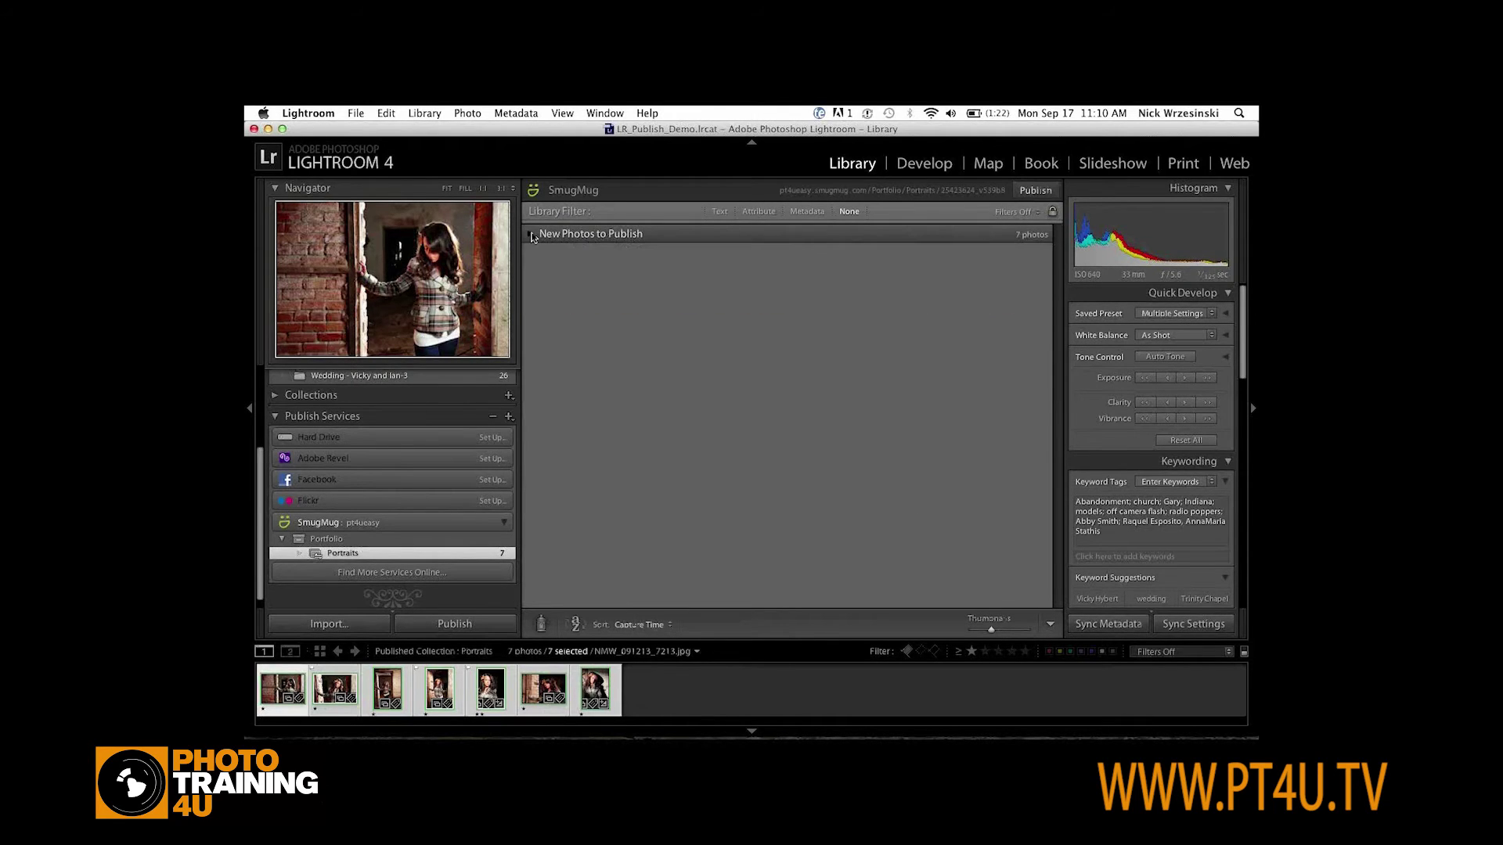
{"action": "left_click", "coordinate": [532, 235]}
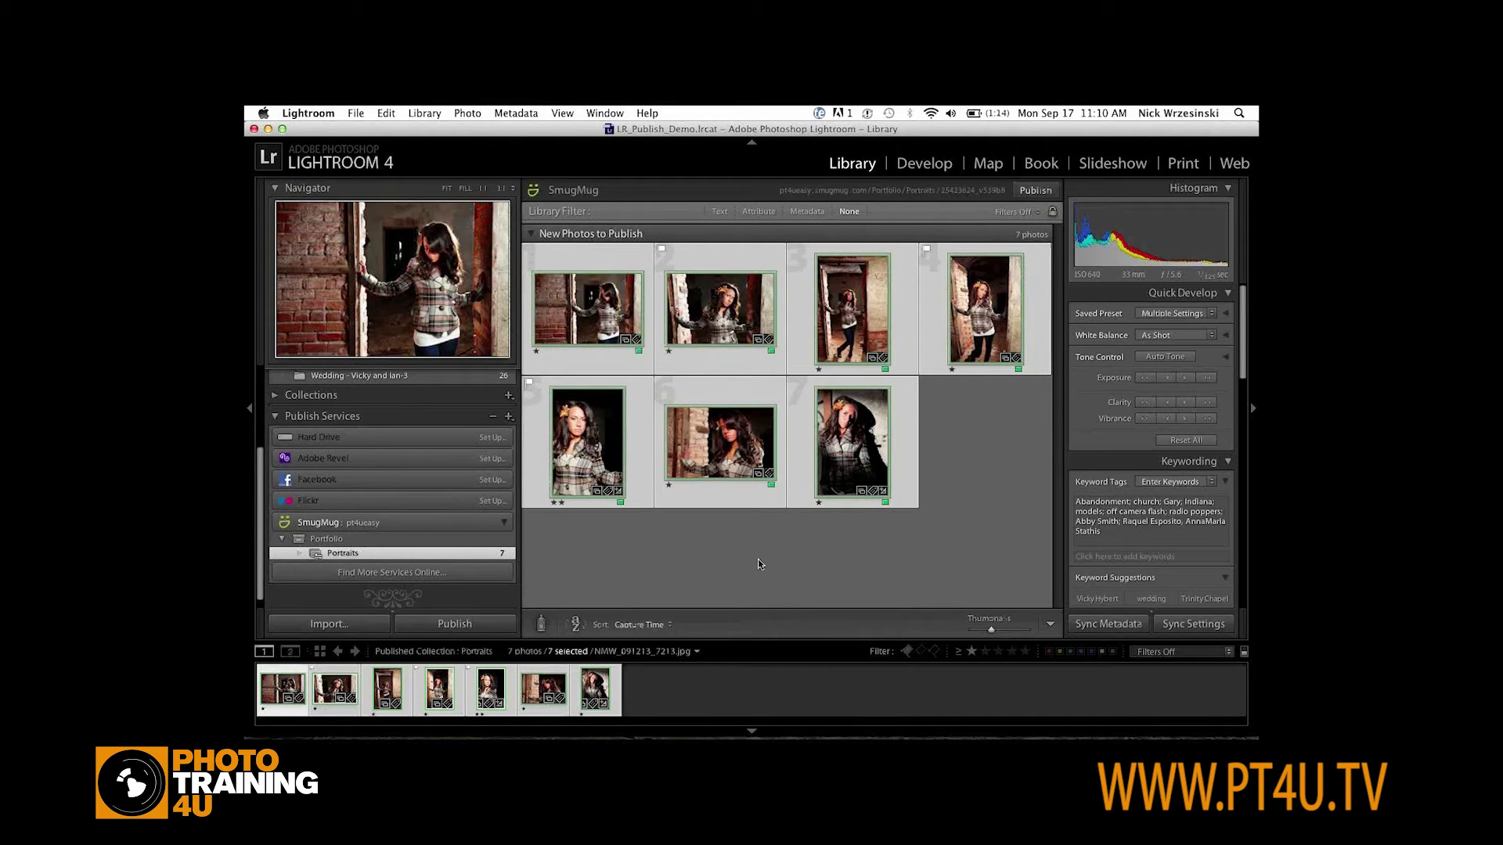
Publish the seven Portraits photos to SmugMug and postpone the plugin update with Remind Me Later
{"action": "left_click", "coordinate": [453, 626]}
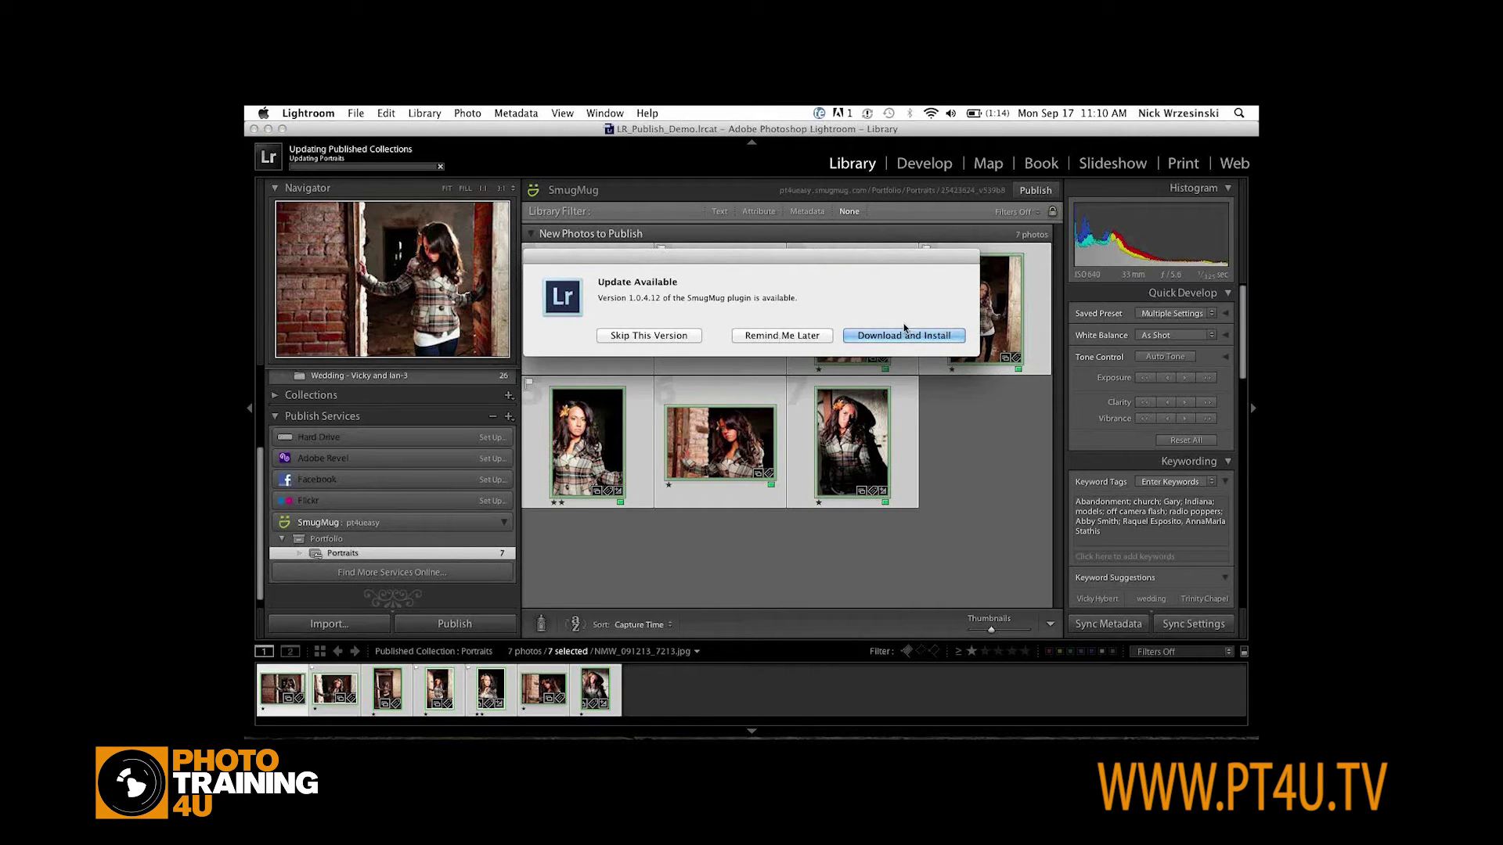
{"action": "left_click", "coordinate": [781, 339]}
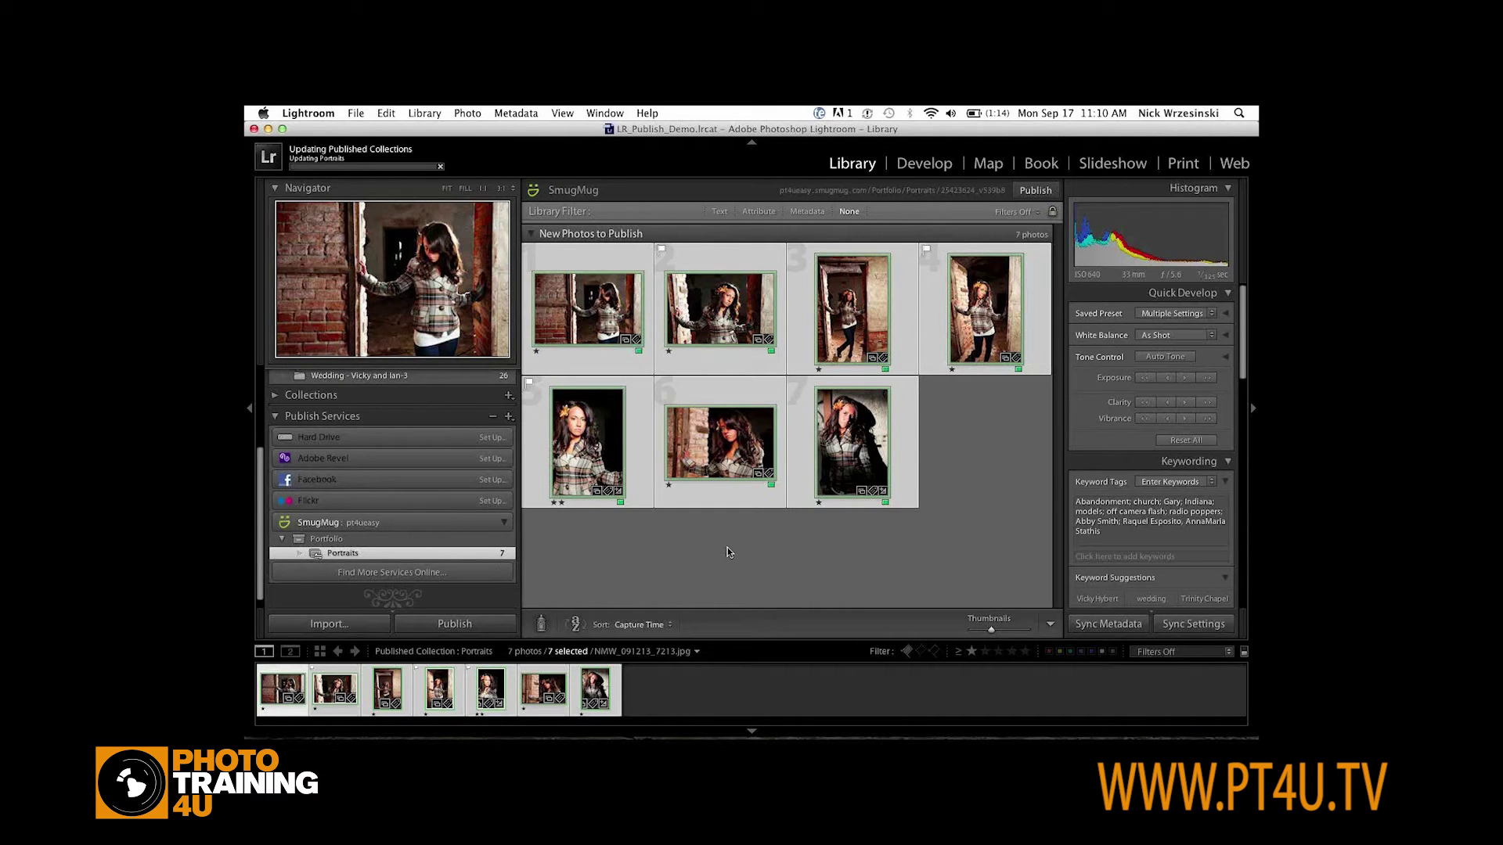
Switch to Chrome and show the site homepage with its empty Slideshow and Portraits gallery
{"action": "key", "text": "super+Tab"}
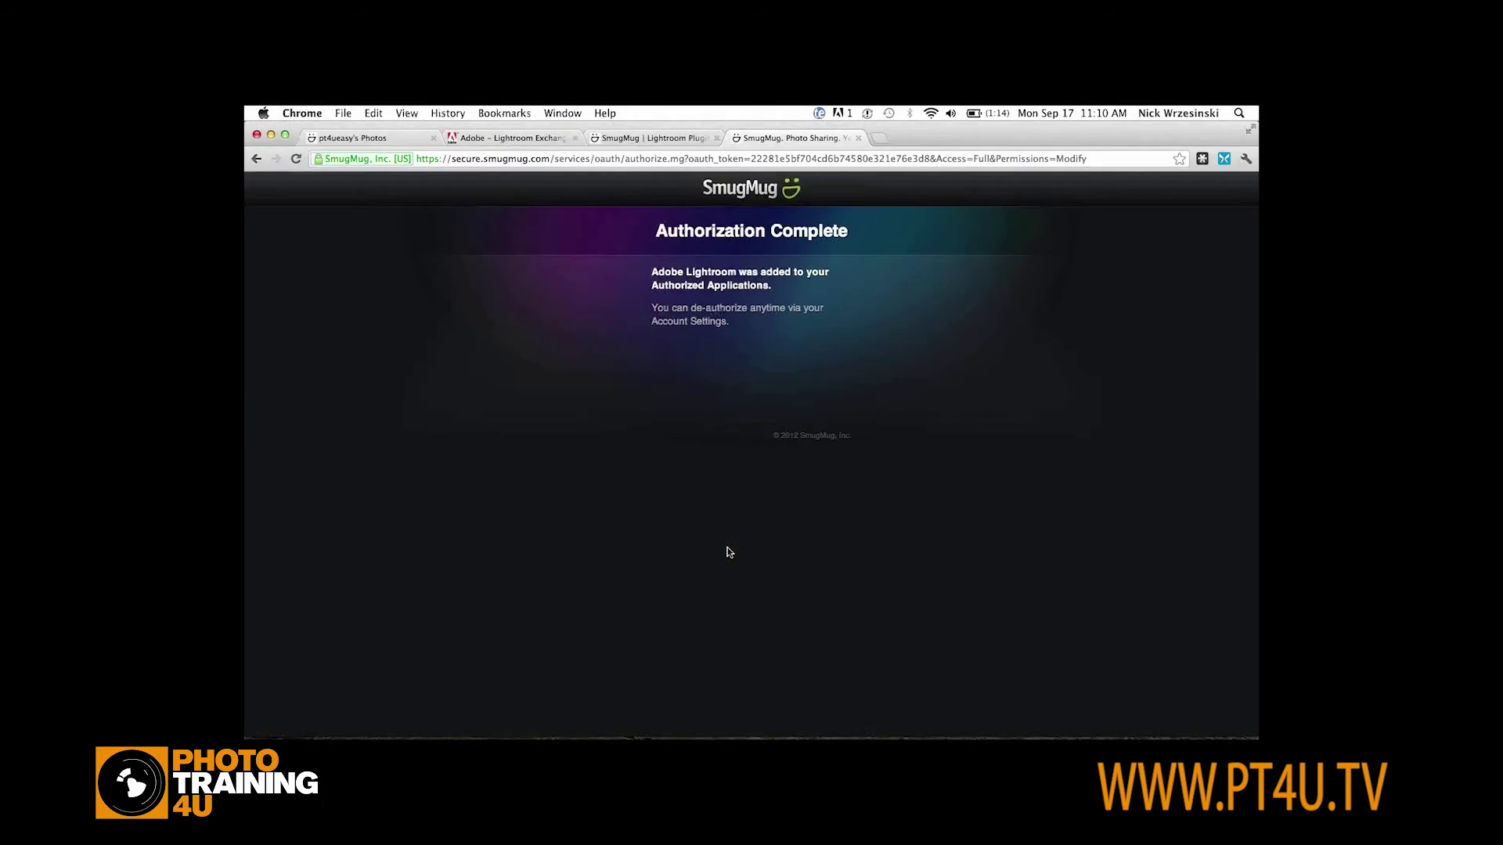
{"action": "key", "text": "super+Tab"}
{"action": "key", "text": "super+Tab"}
{"action": "key", "text": "super+Tab"}
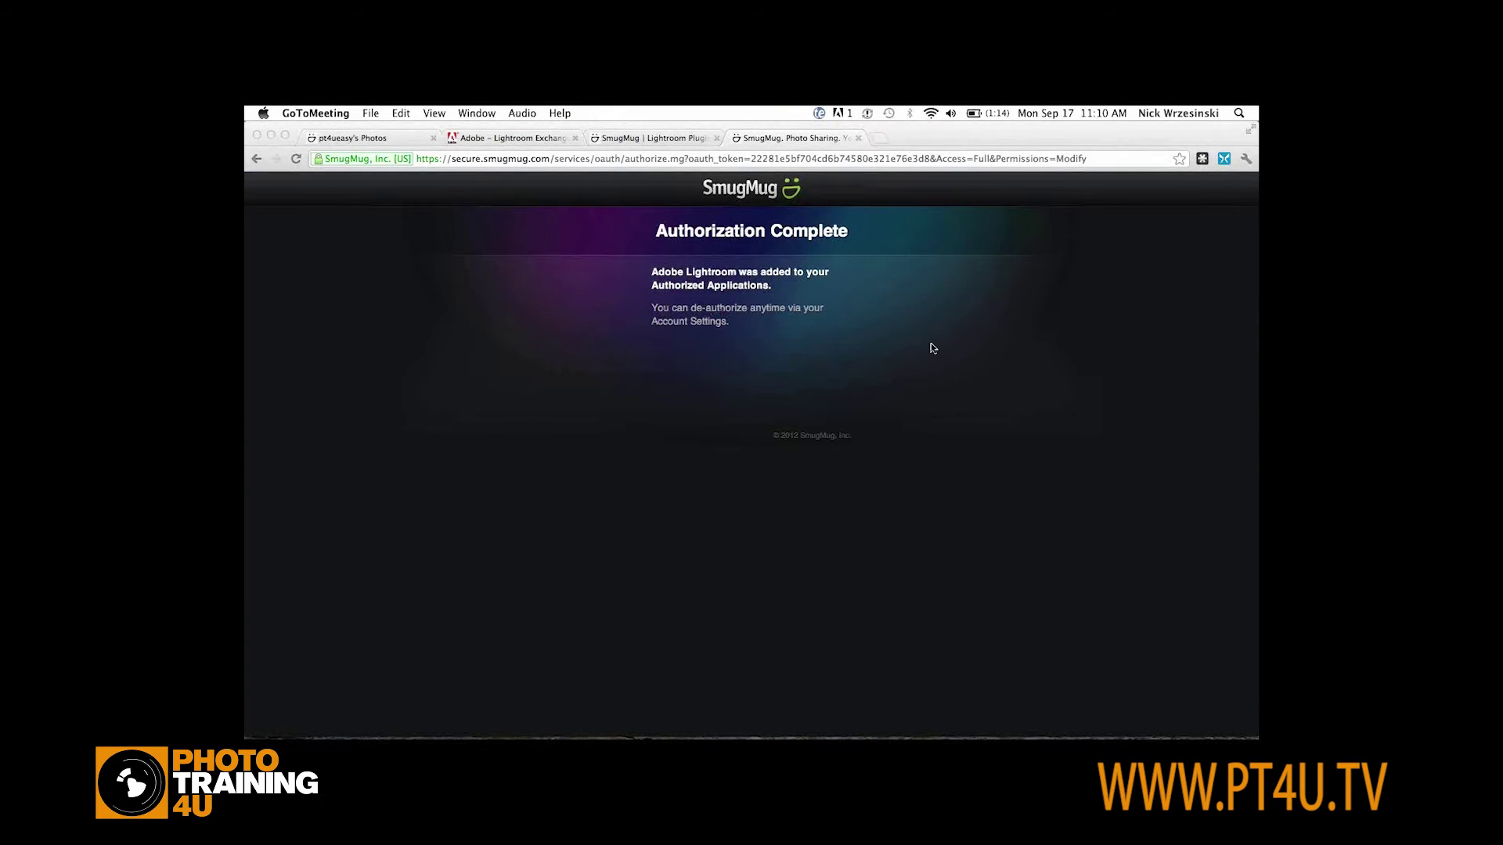
{"action": "left_click", "coordinate": [354, 140]}
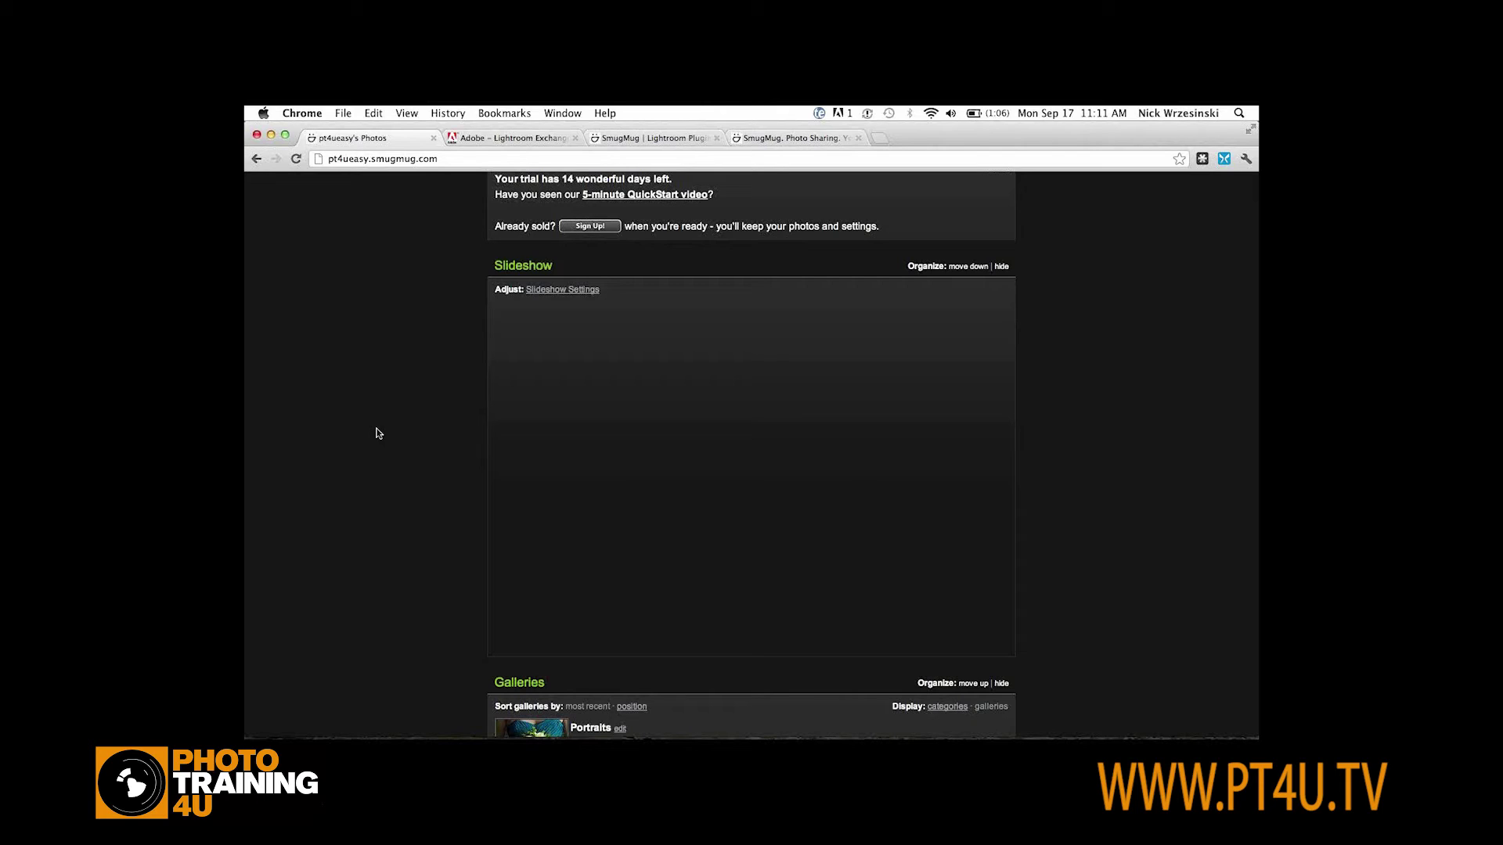
Go from the Lightroom Plugin article to the help center home and search for 'aperture'
{"action": "left_click", "coordinate": [796, 144]}
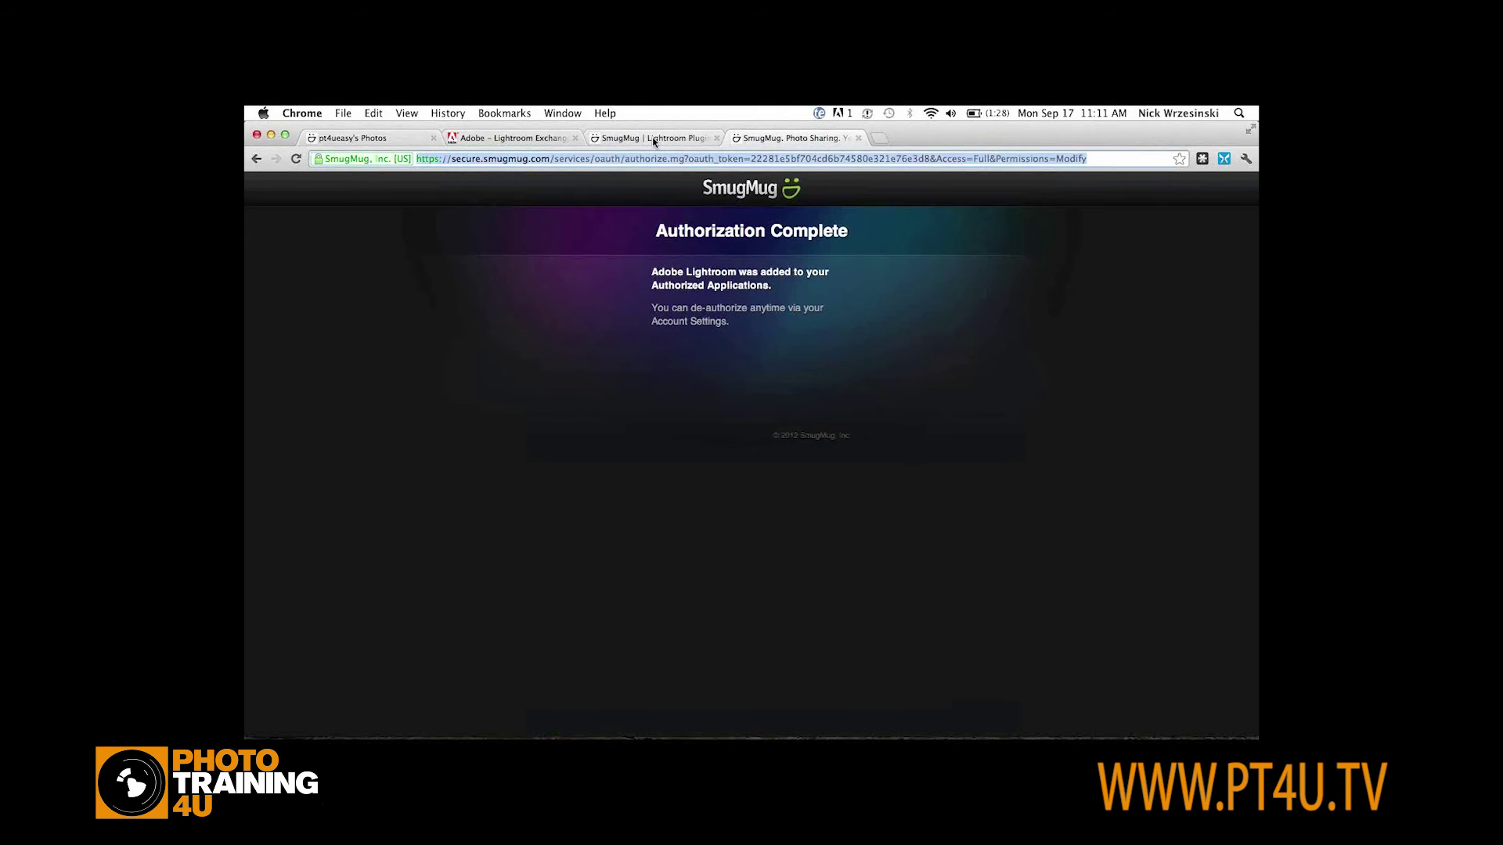
{"action": "left_click", "coordinate": [651, 137]}
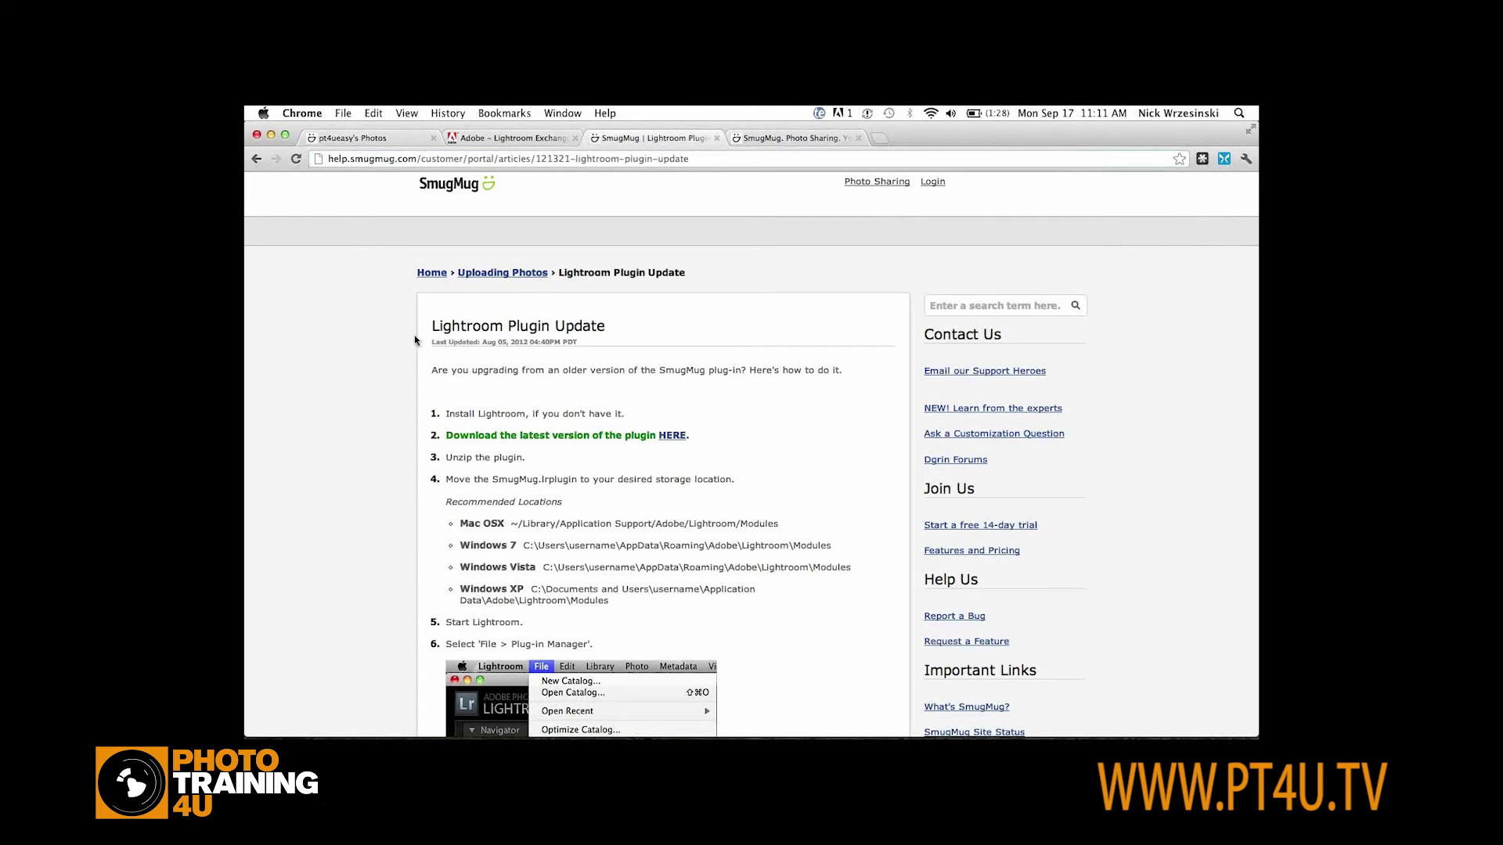
{"action": "left_click", "coordinate": [465, 276]}
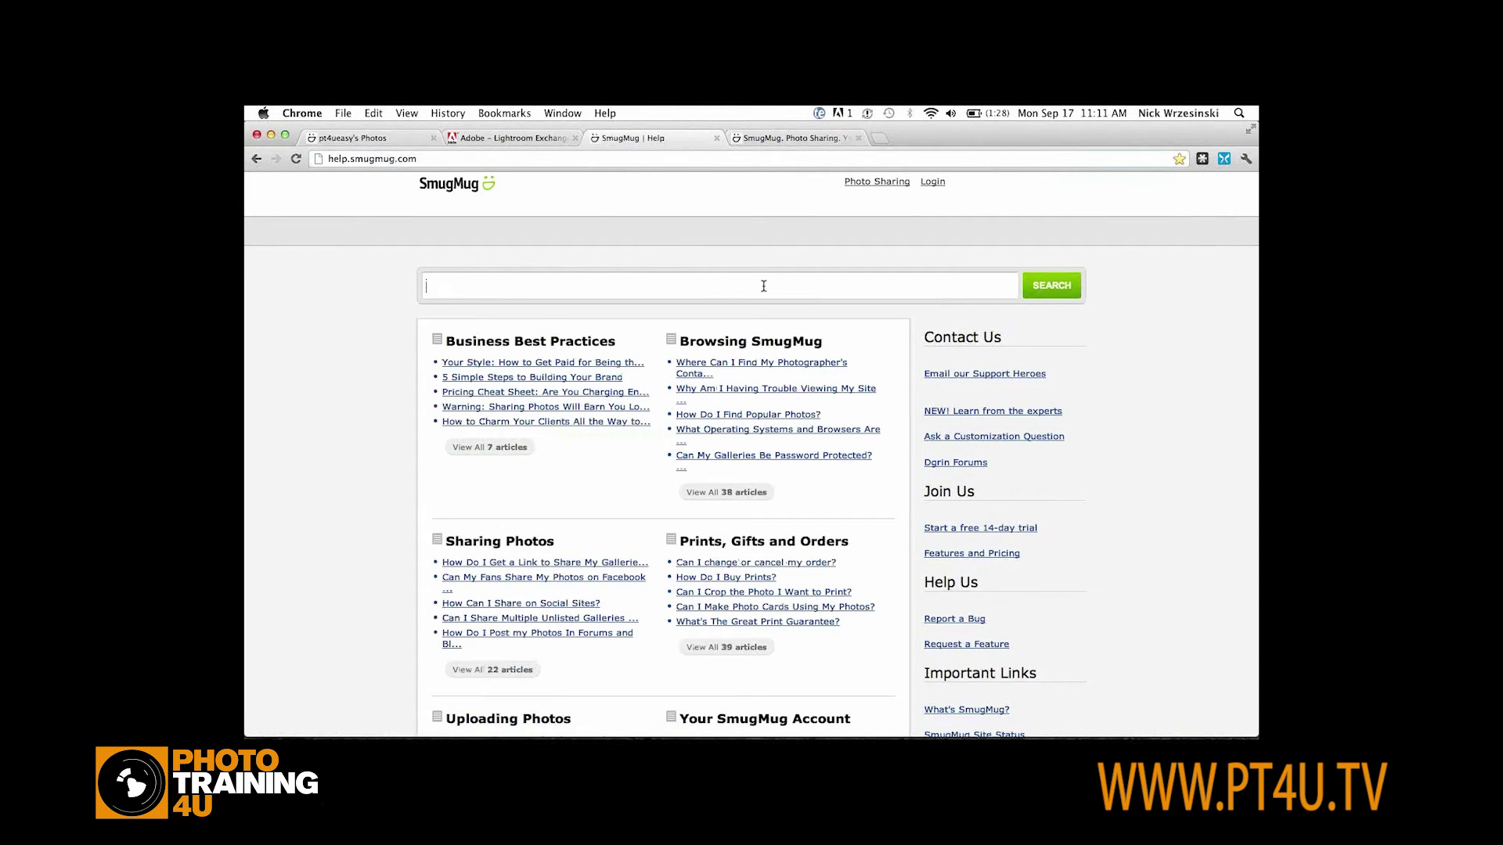
{"action": "type", "text": "aperture"}
{"action": "key", "text": "Return"}
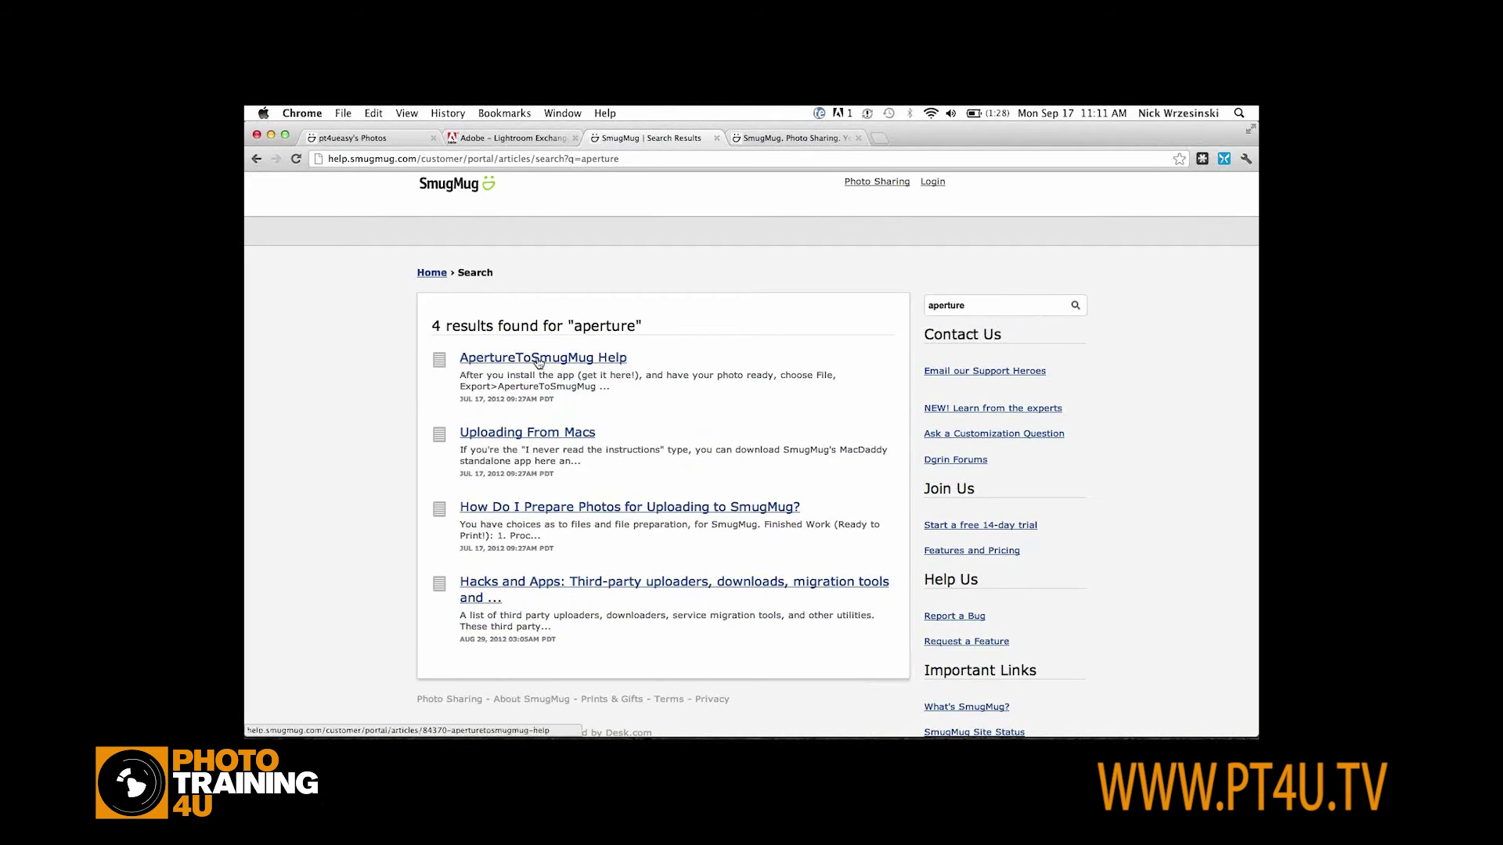
Open the Hacks and Apps result and scroll down to its Uploaders section
{"action": "left_click", "coordinate": [510, 587]}
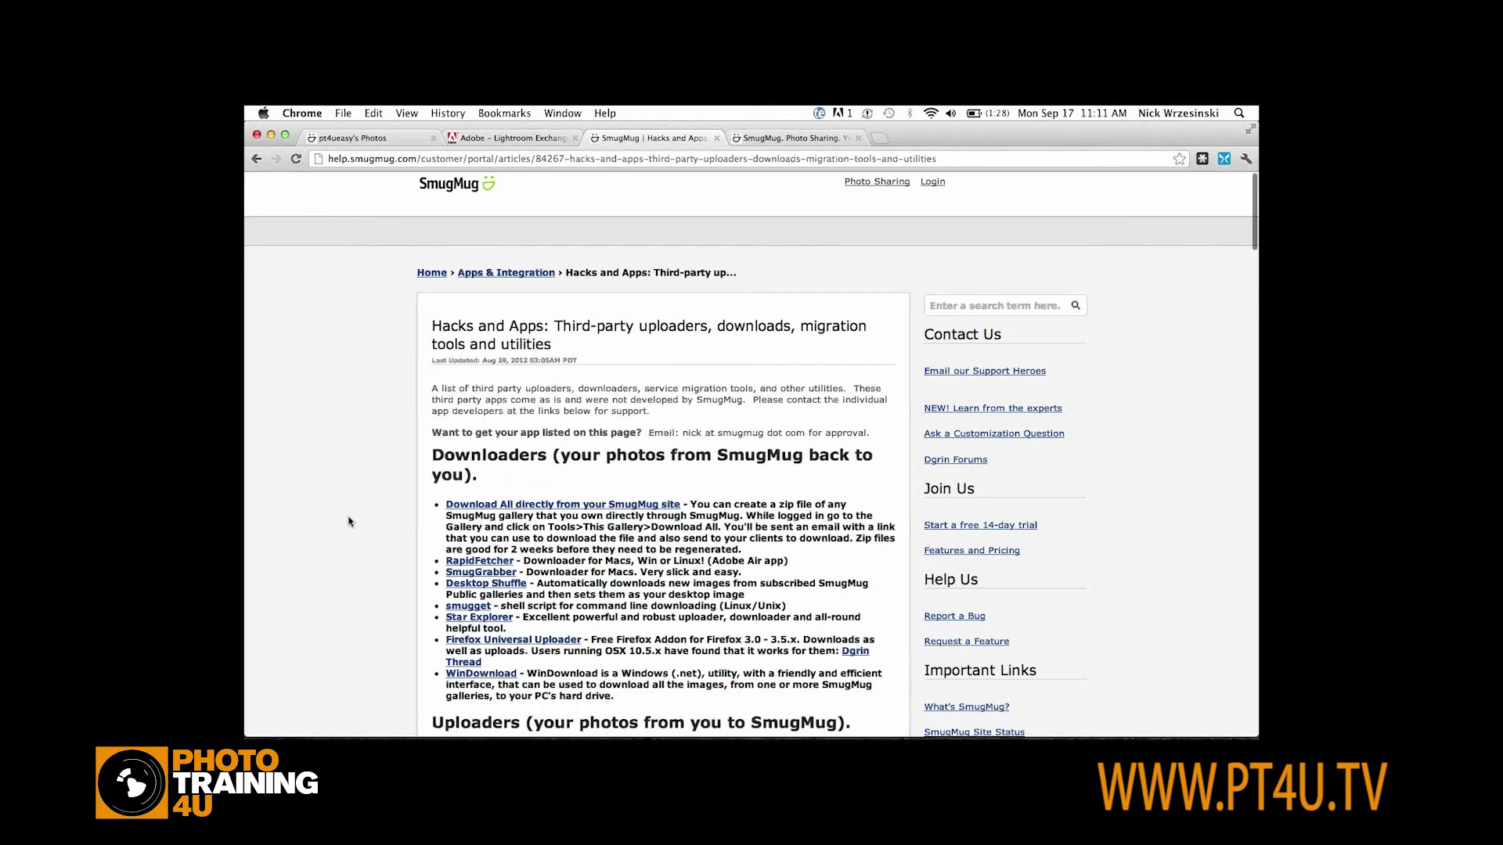
{"action": "scroll", "coordinate": [350, 522], "scroll_direction": "down", "scroll_amount": 5}
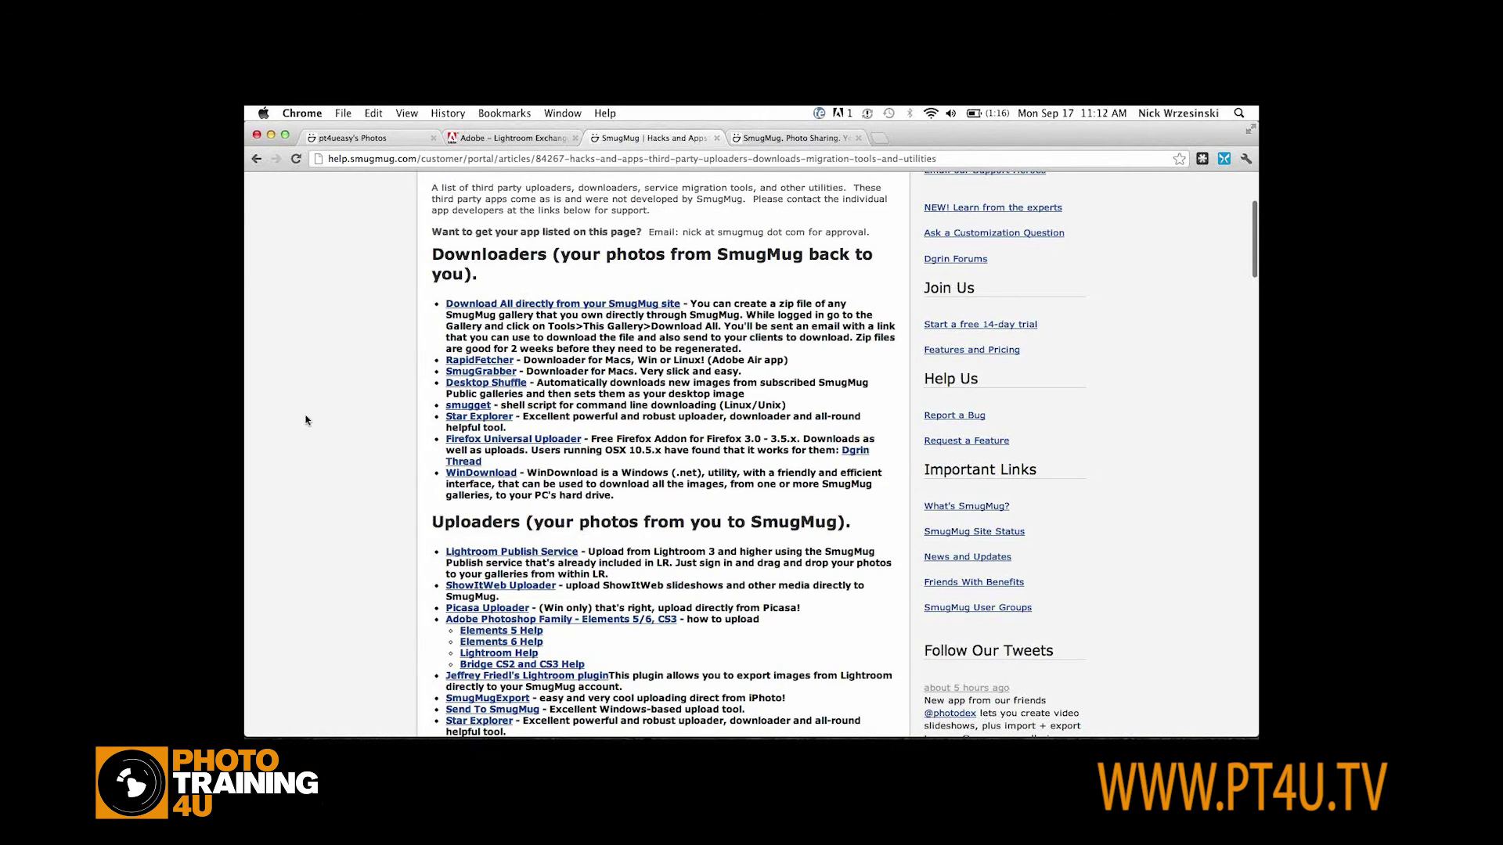
{"action": "scroll", "coordinate": [305, 420], "scroll_direction": "down", "scroll_amount": 8}
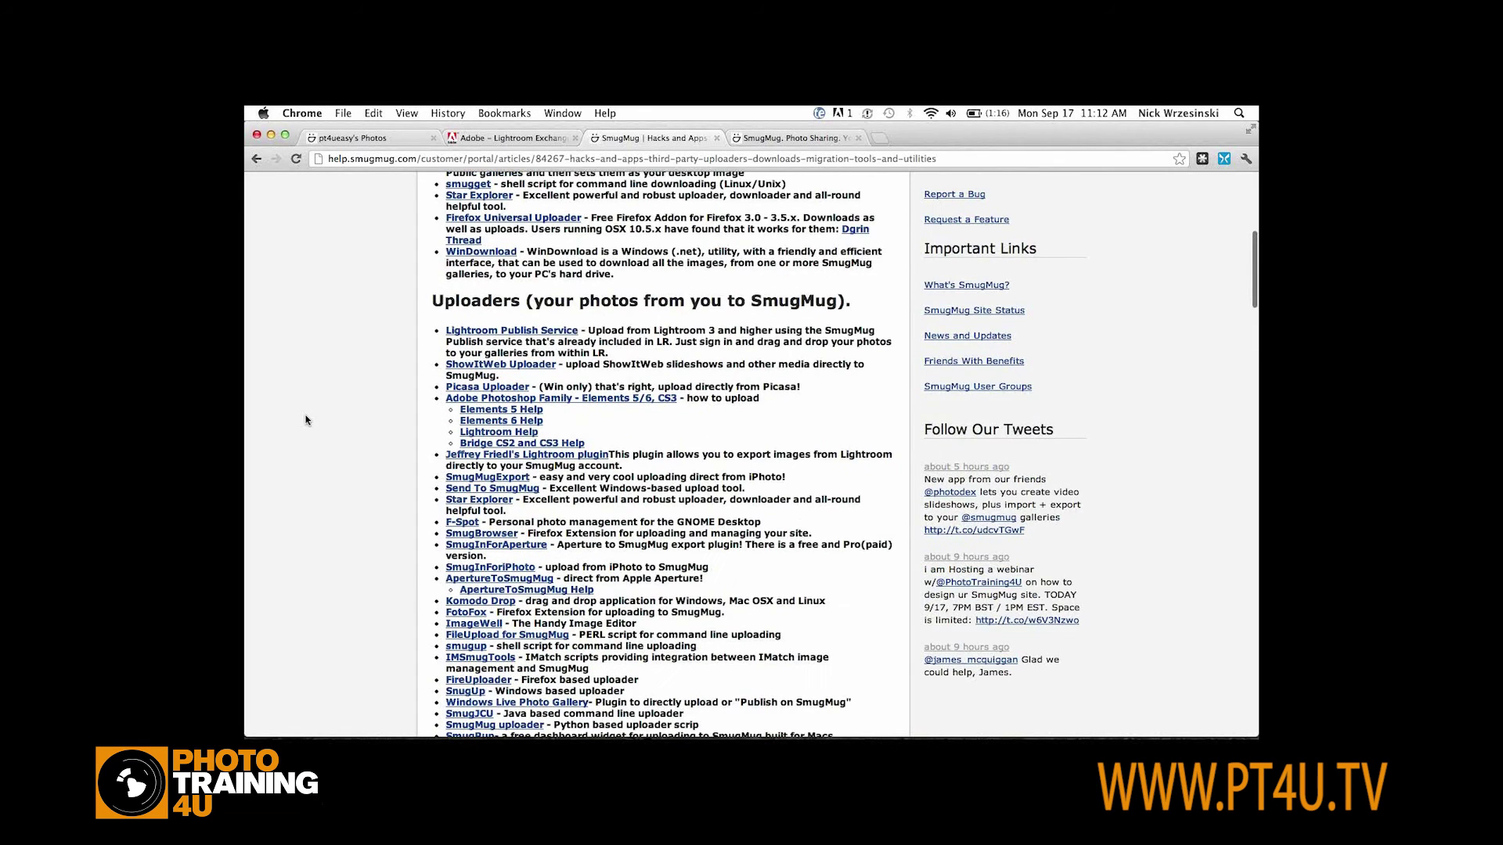
Find the 'aperture' entries on the page, then return to Lightroom
{"action": "key", "text": "super+f"}
{"action": "type", "text": "aperture"}
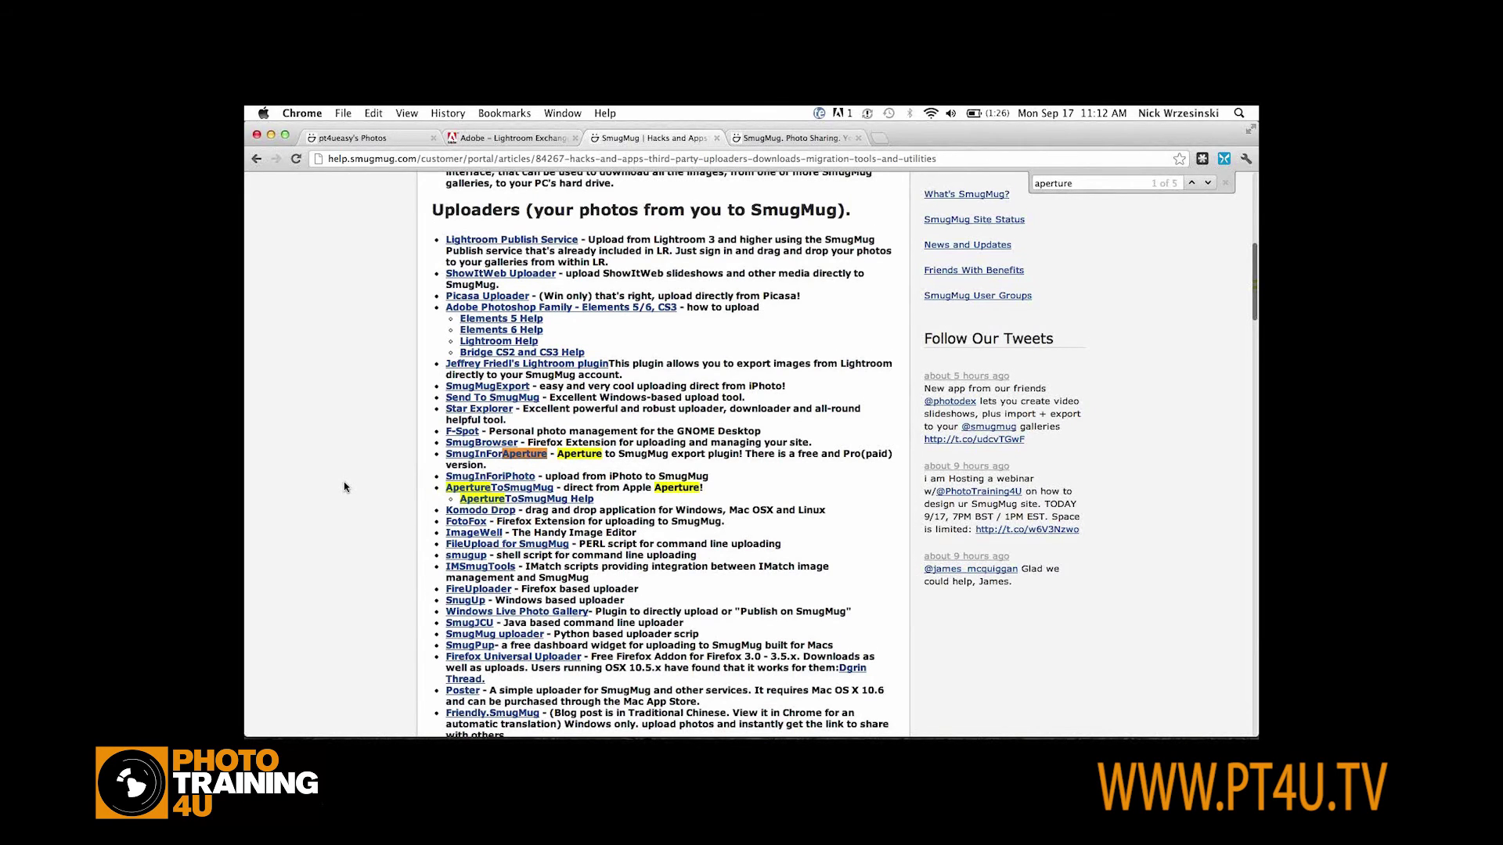
{"action": "scroll", "coordinate": [344, 482], "scroll_direction": "down", "scroll_amount": 3}
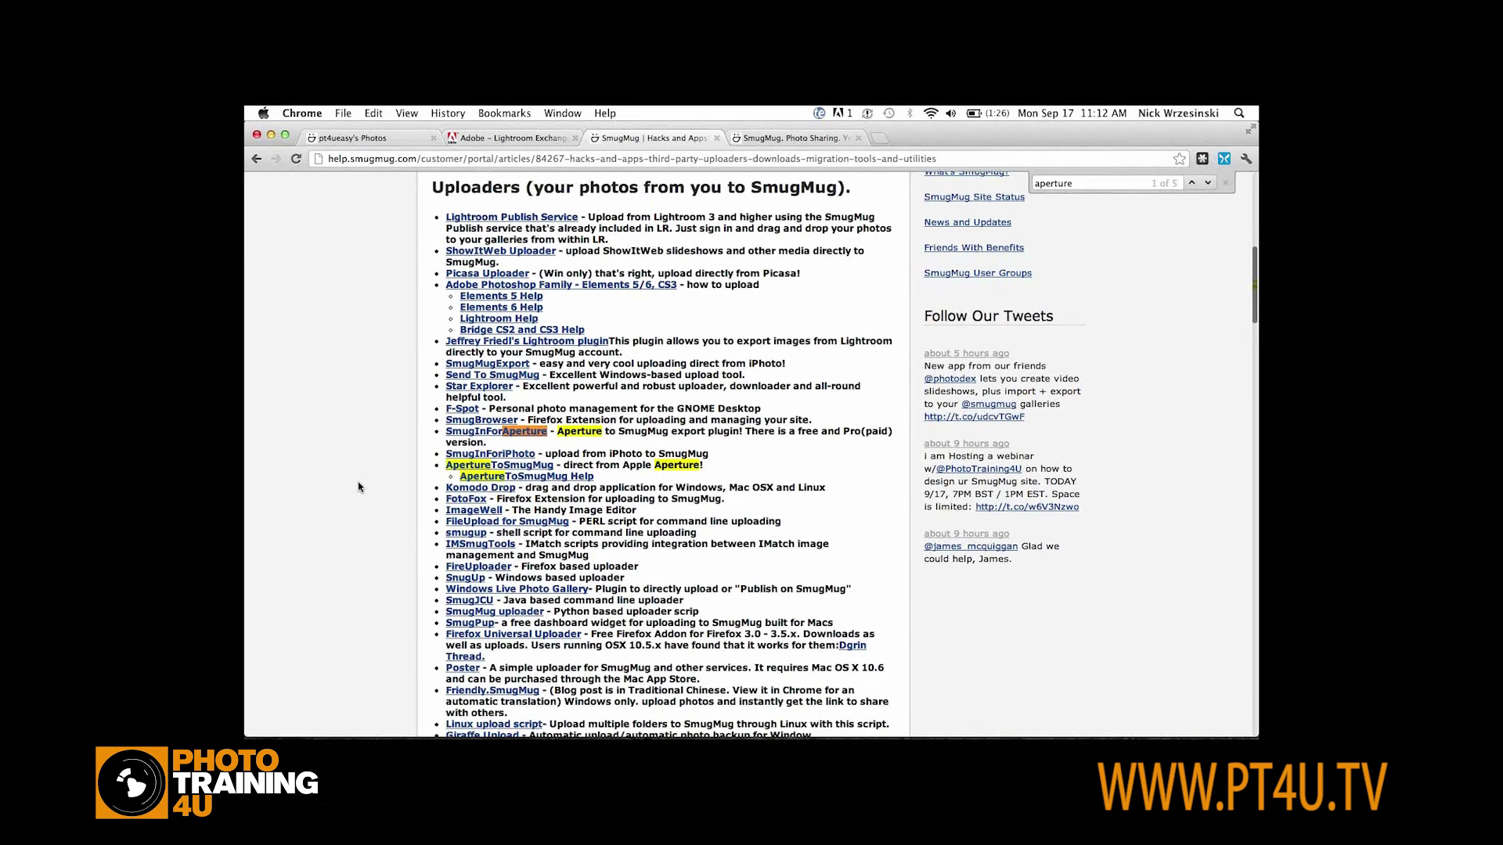
{"action": "scroll", "coordinate": [332, 379], "scroll_direction": "down", "scroll_amount": 5}
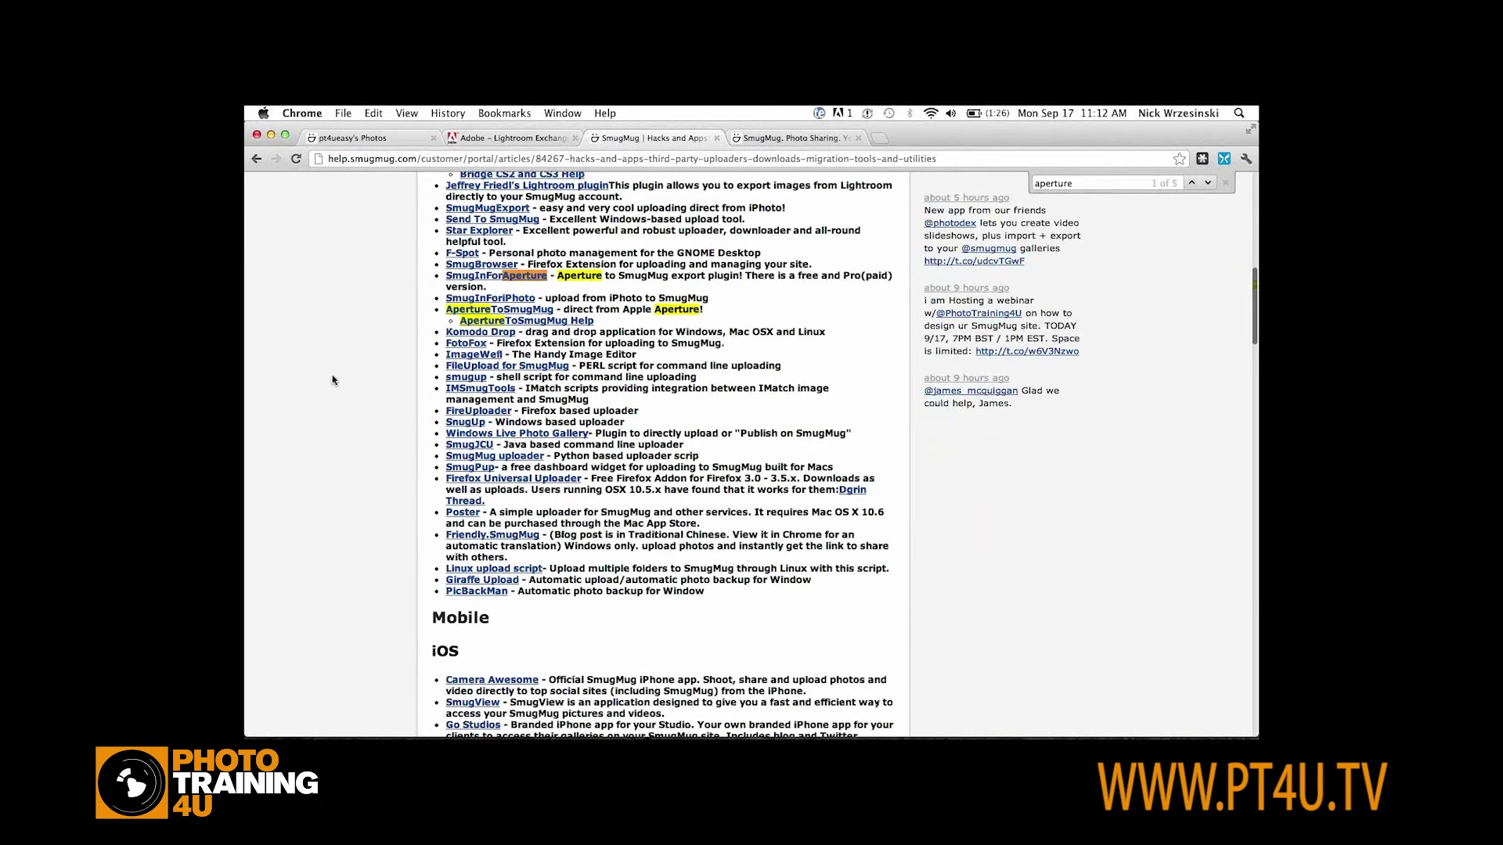
{"action": "key", "text": "super+Tab"}
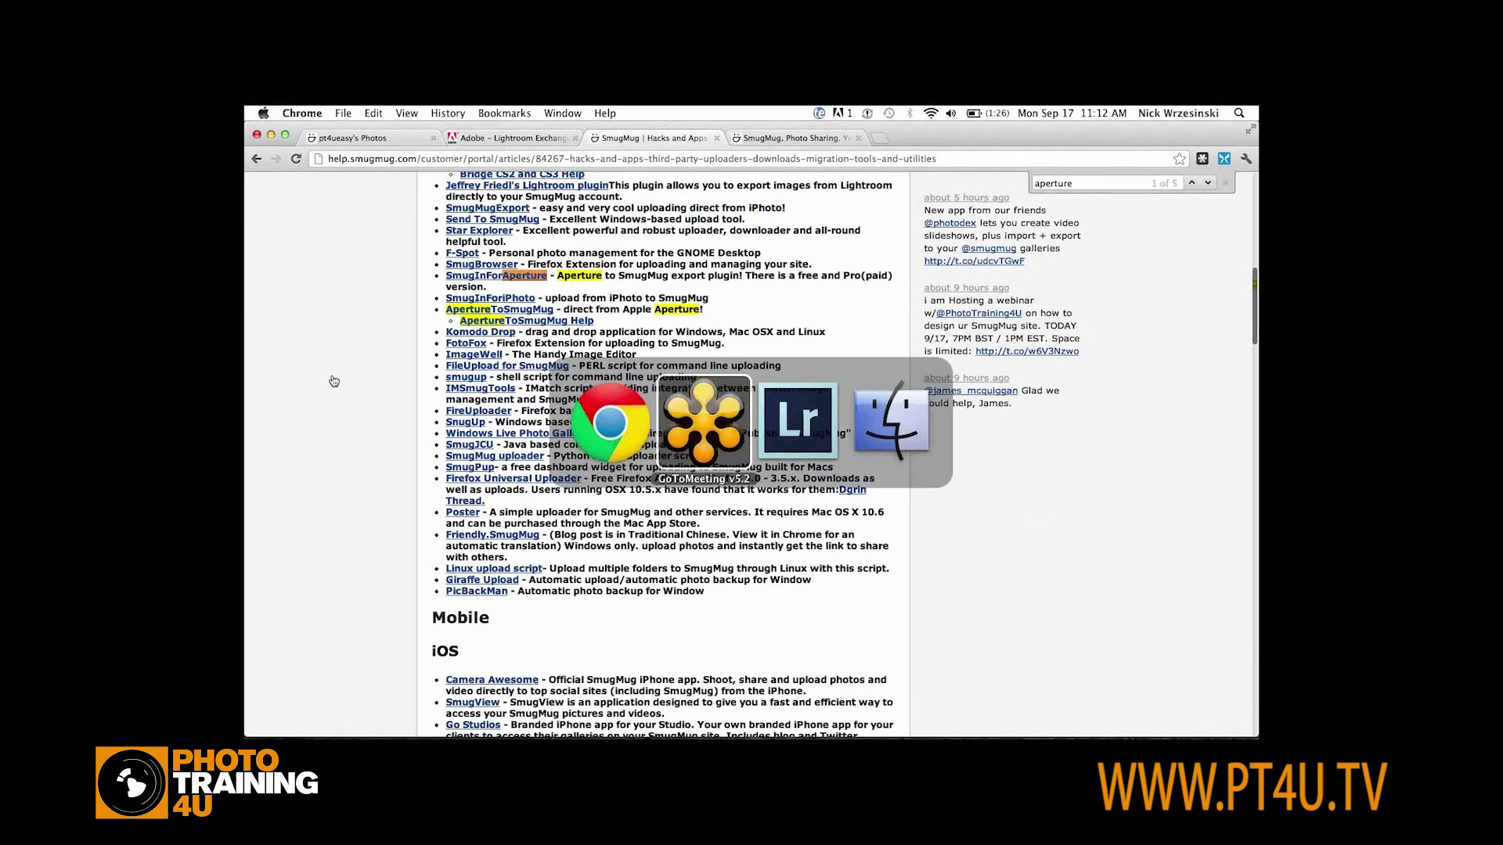
{"action": "key", "text": "super+Tab"}
{"action": "key", "text": "super+Tab"}
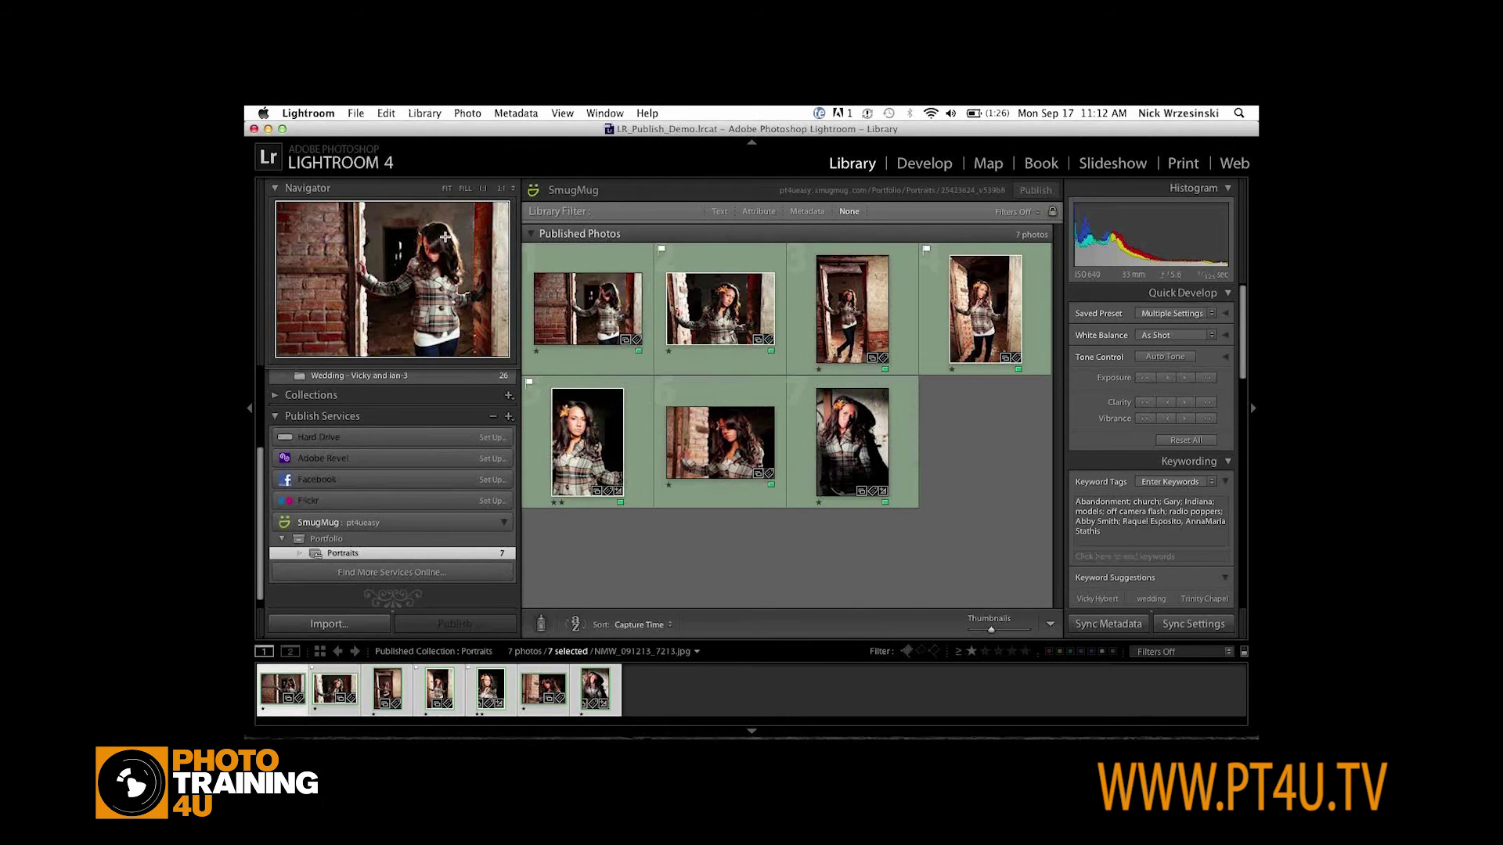
Back in Chrome on the pt4ueasy site, open the Portraits gallery showing its 8 photos
{"action": "key", "text": "super+Tab"}
{"action": "key", "text": "super+Tab"}
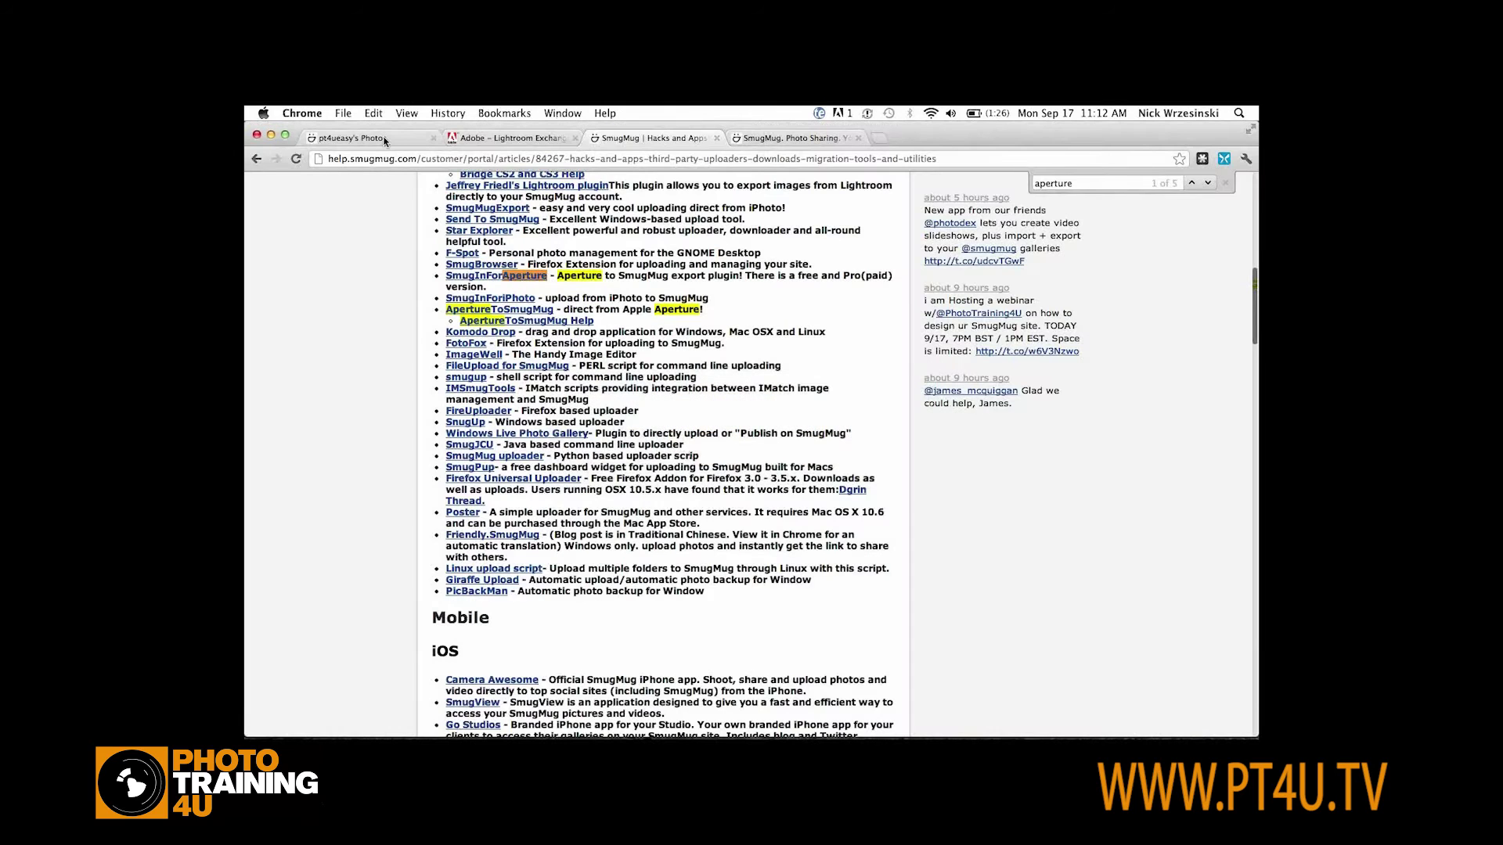
{"action": "left_click", "coordinate": [379, 136]}
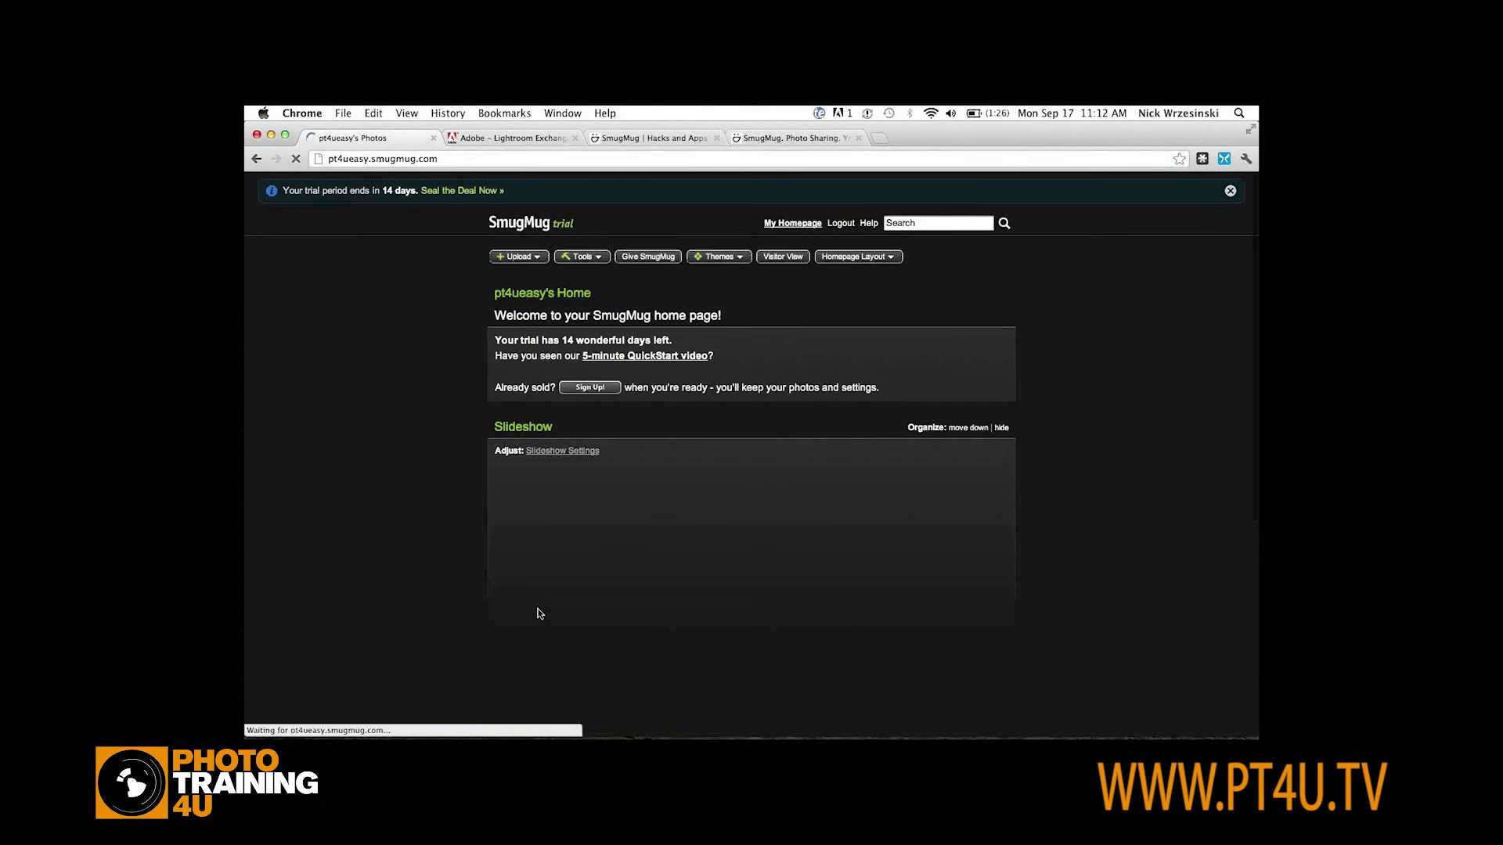
{"action": "scroll", "coordinate": [538, 613], "scroll_direction": "down", "scroll_amount": 5}
{"action": "left_click", "coordinate": [537, 591]}
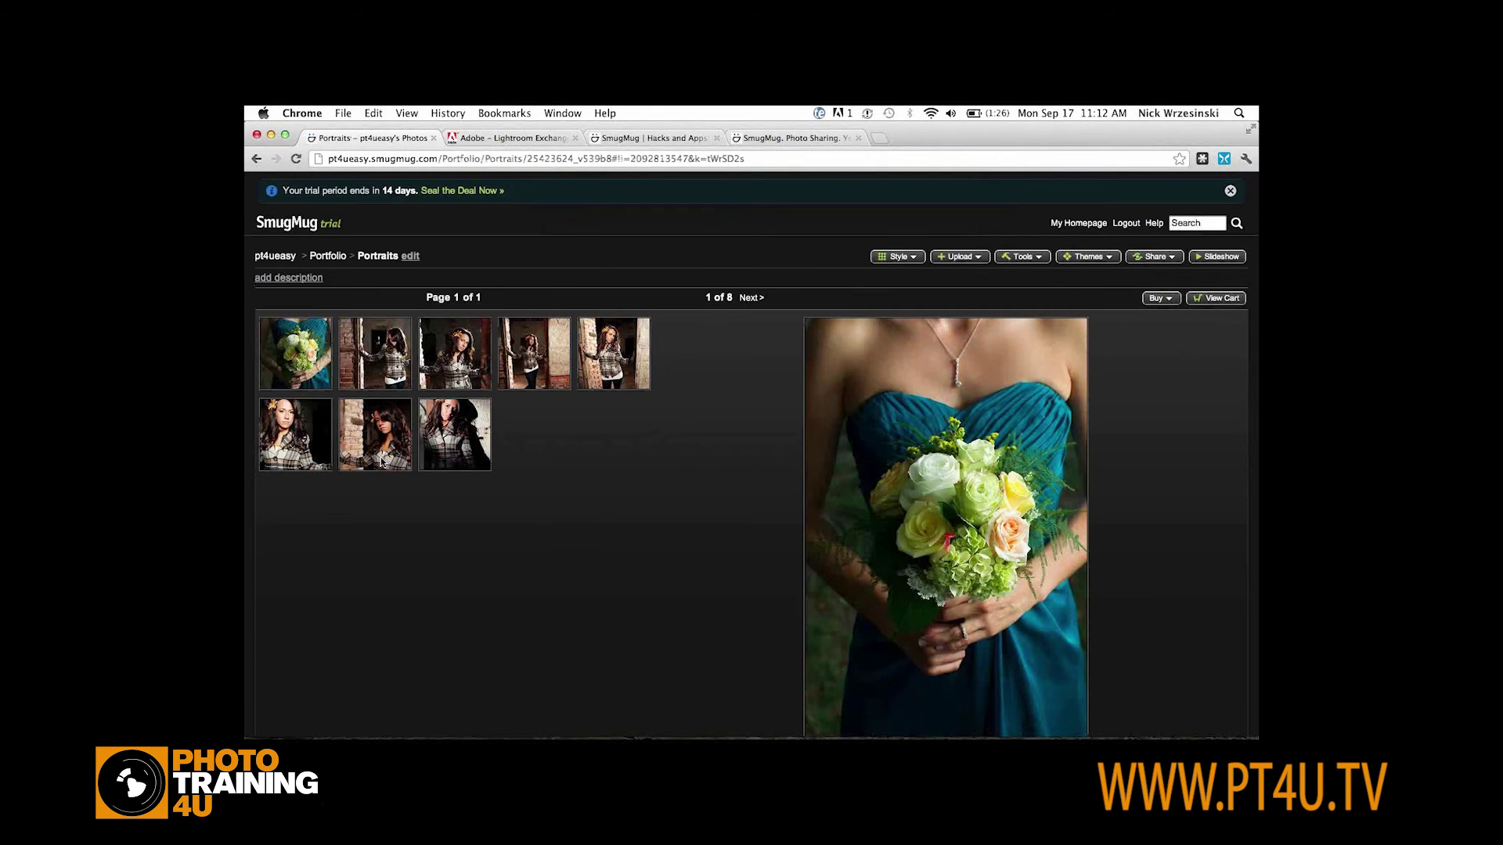
{"action": "scroll", "coordinate": [381, 462], "scroll_direction": "down", "scroll_amount": 2}
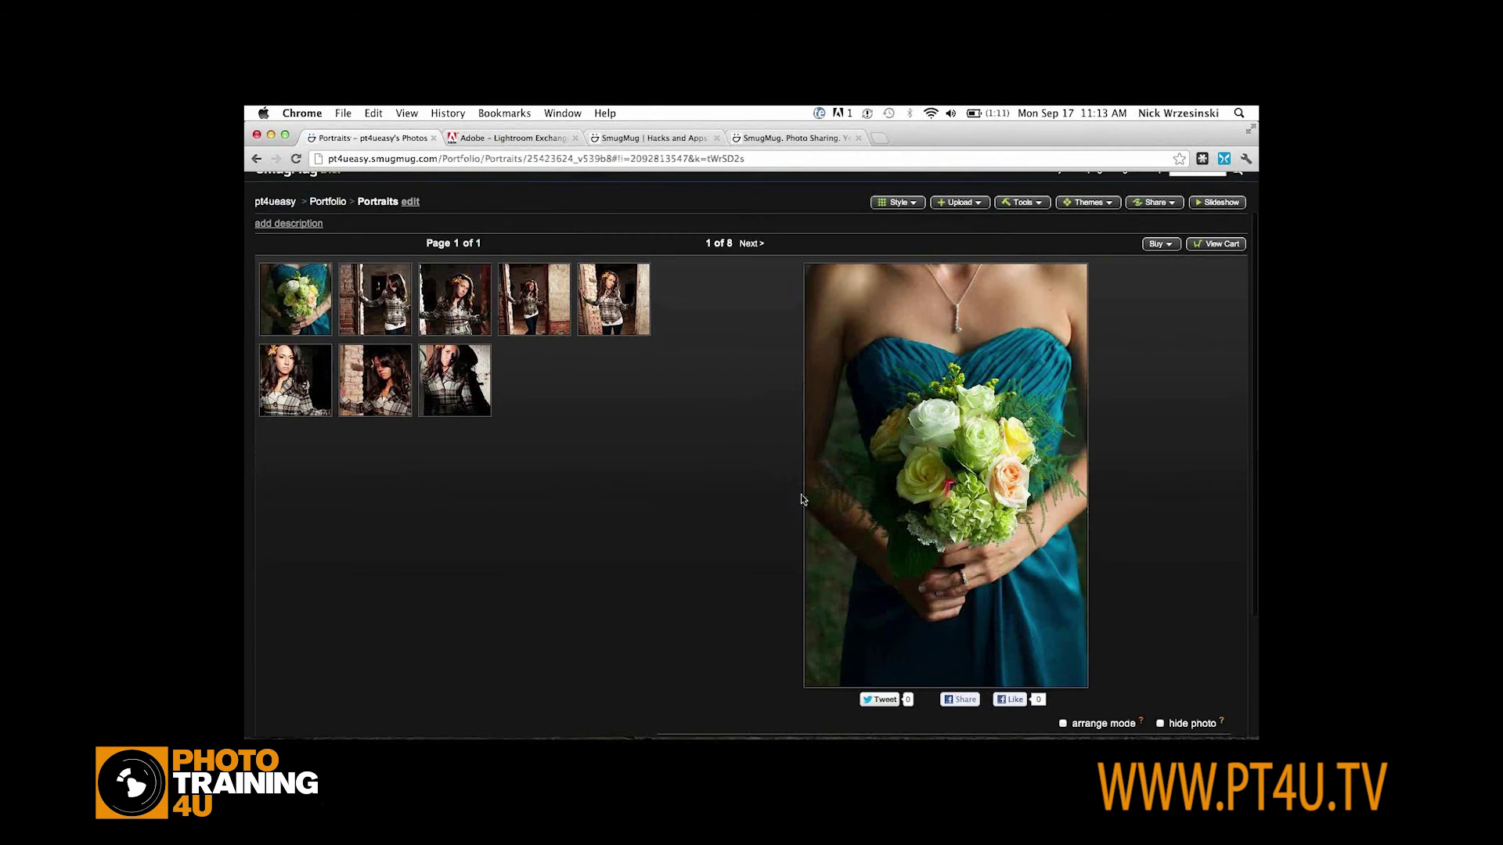
{"action": "mouse_move", "coordinate": [974, 486]}
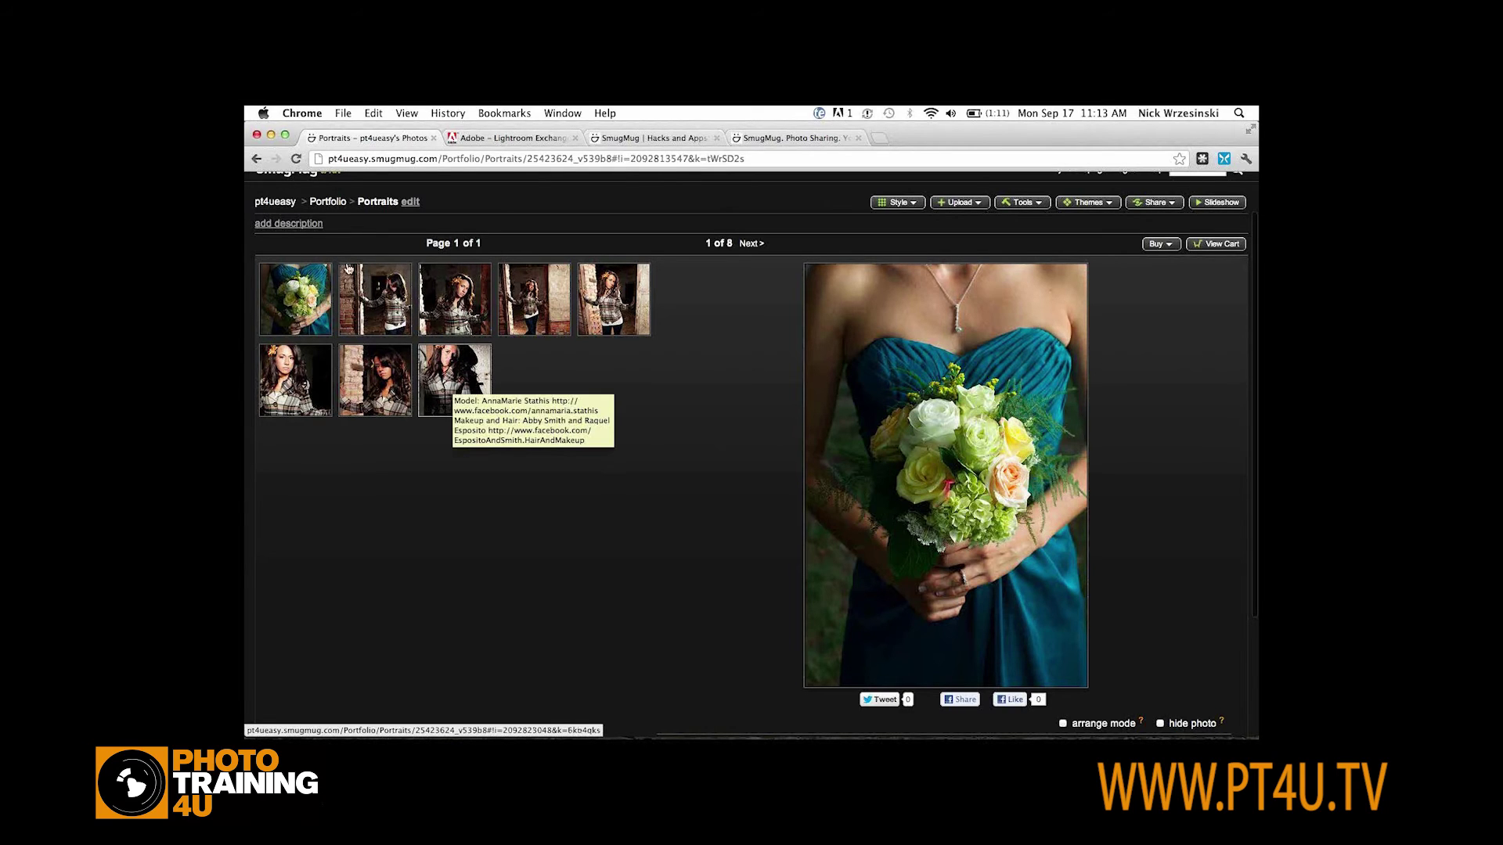
From the pt4ueasy home page, open Slideshow Settings and set the Source to Gallery
{"action": "left_click", "coordinate": [276, 202]}
{"action": "scroll", "coordinate": [559, 268], "scroll_direction": "down", "scroll_amount": 5}
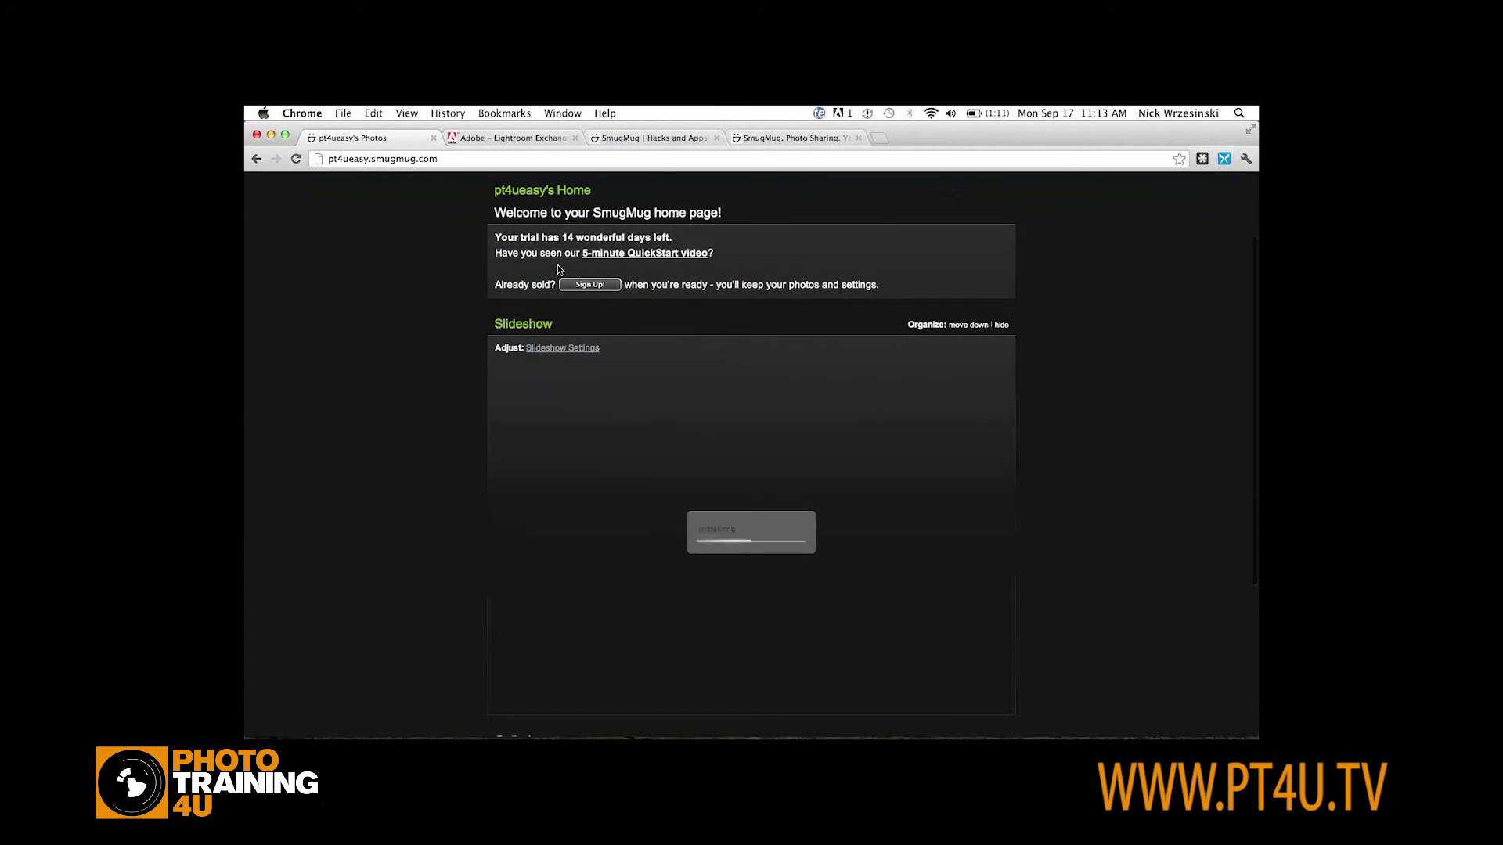
{"action": "left_click", "coordinate": [561, 299]}
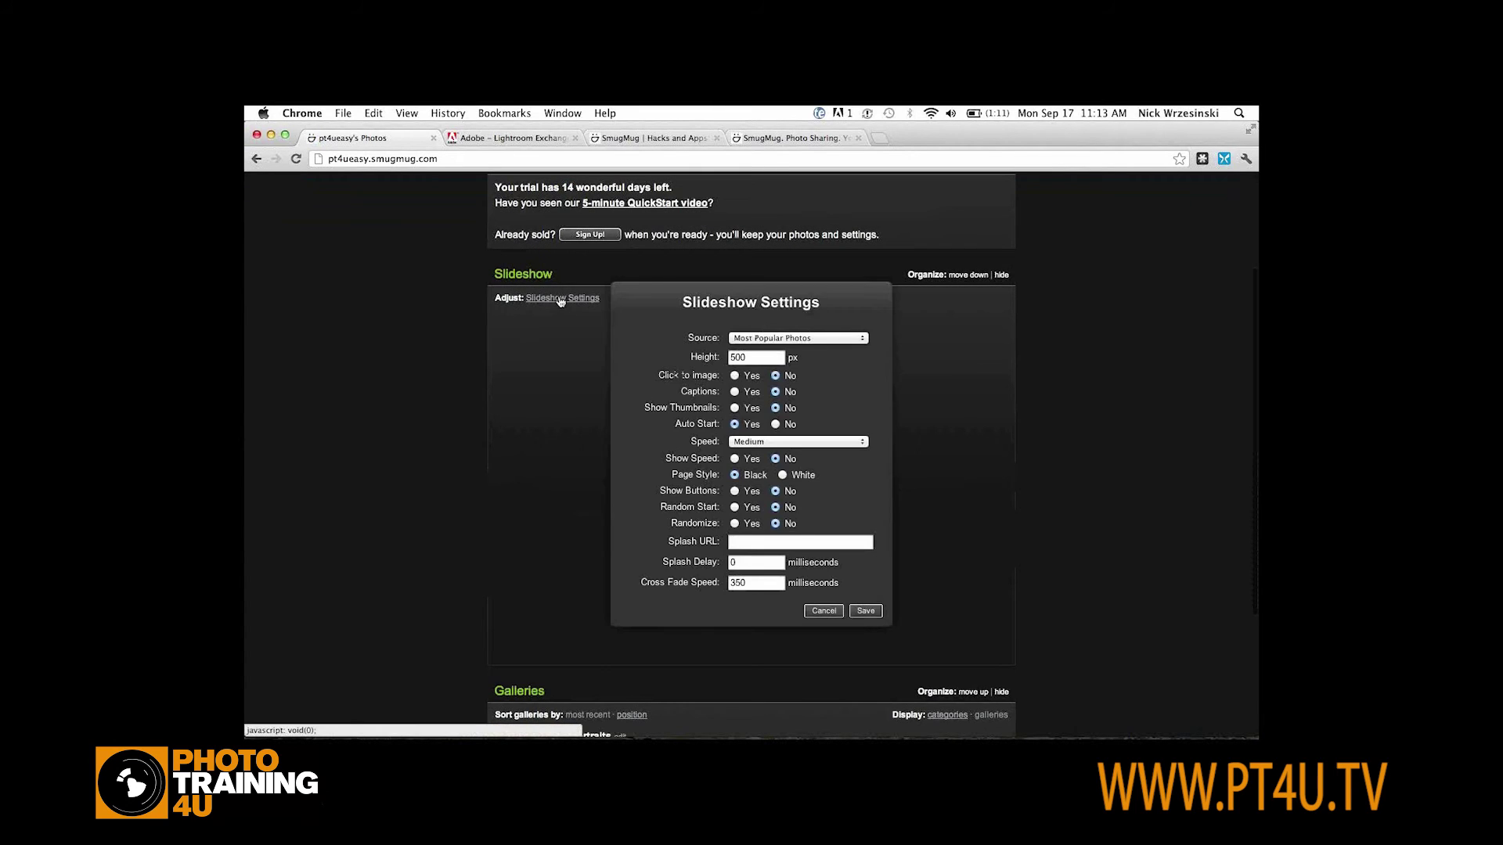
{"action": "left_click", "coordinate": [795, 339]}
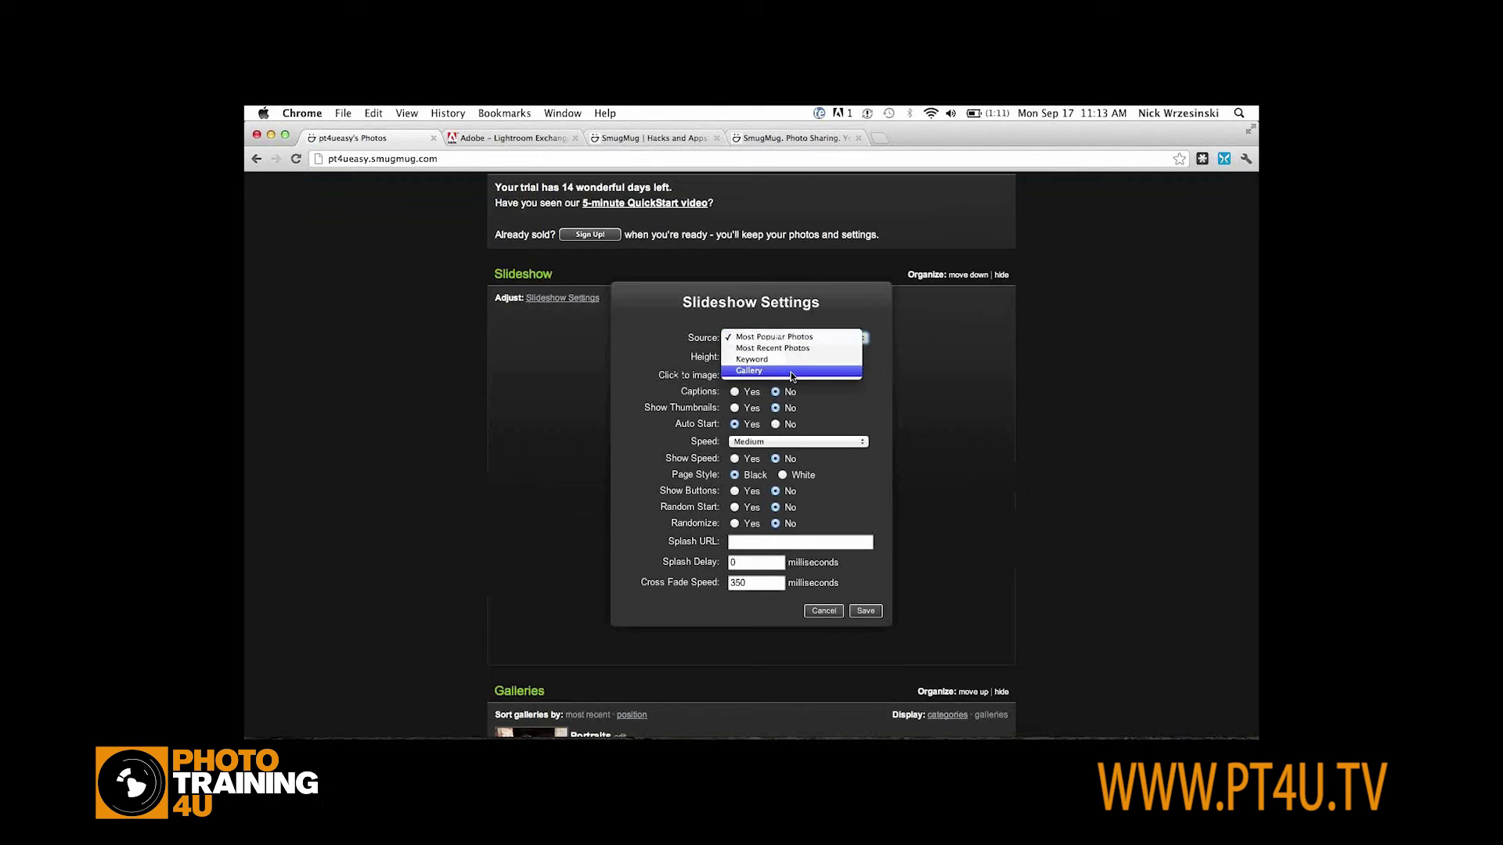
{"action": "left_click", "coordinate": [792, 372]}
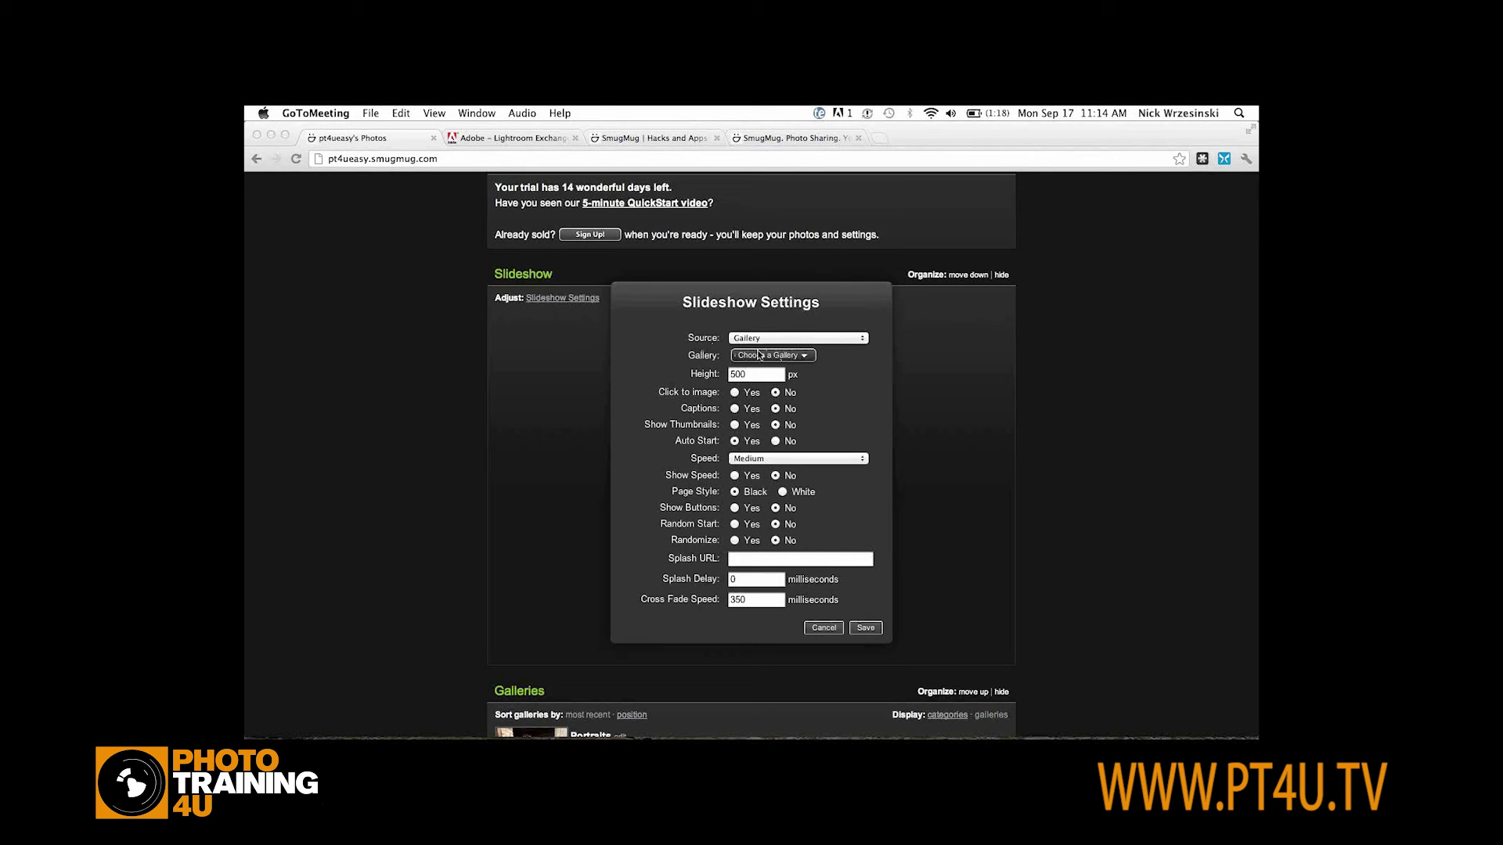
Choose Portfolio > Portraits as the slideshow gallery and save the settings
{"action": "left_click", "coordinate": [770, 362]}
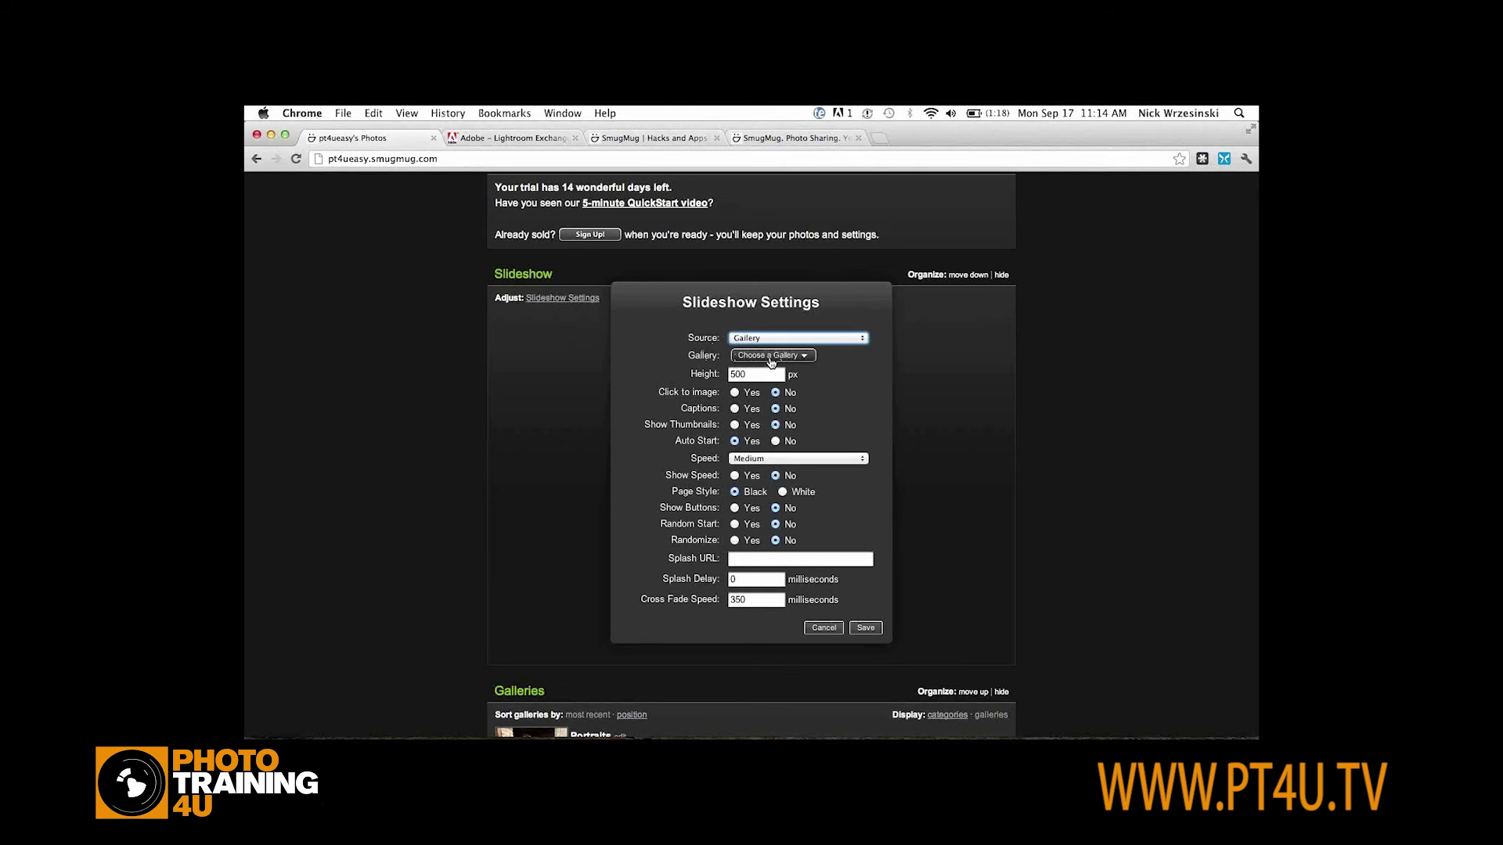
{"action": "left_click", "coordinate": [771, 362]}
{"action": "mouse_move", "coordinate": [775, 376]}
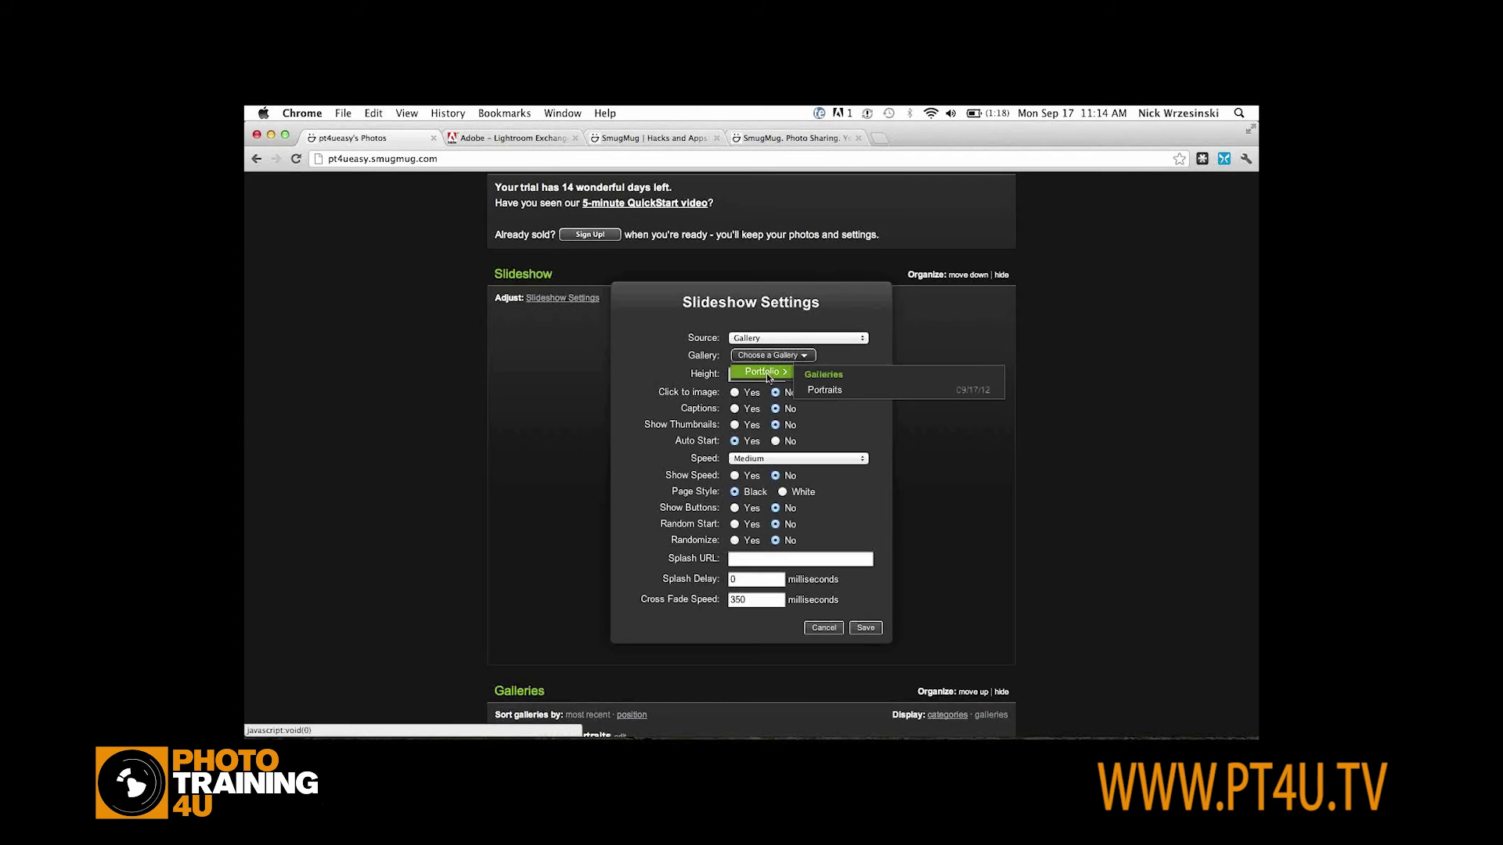
{"action": "left_click", "coordinate": [825, 391]}
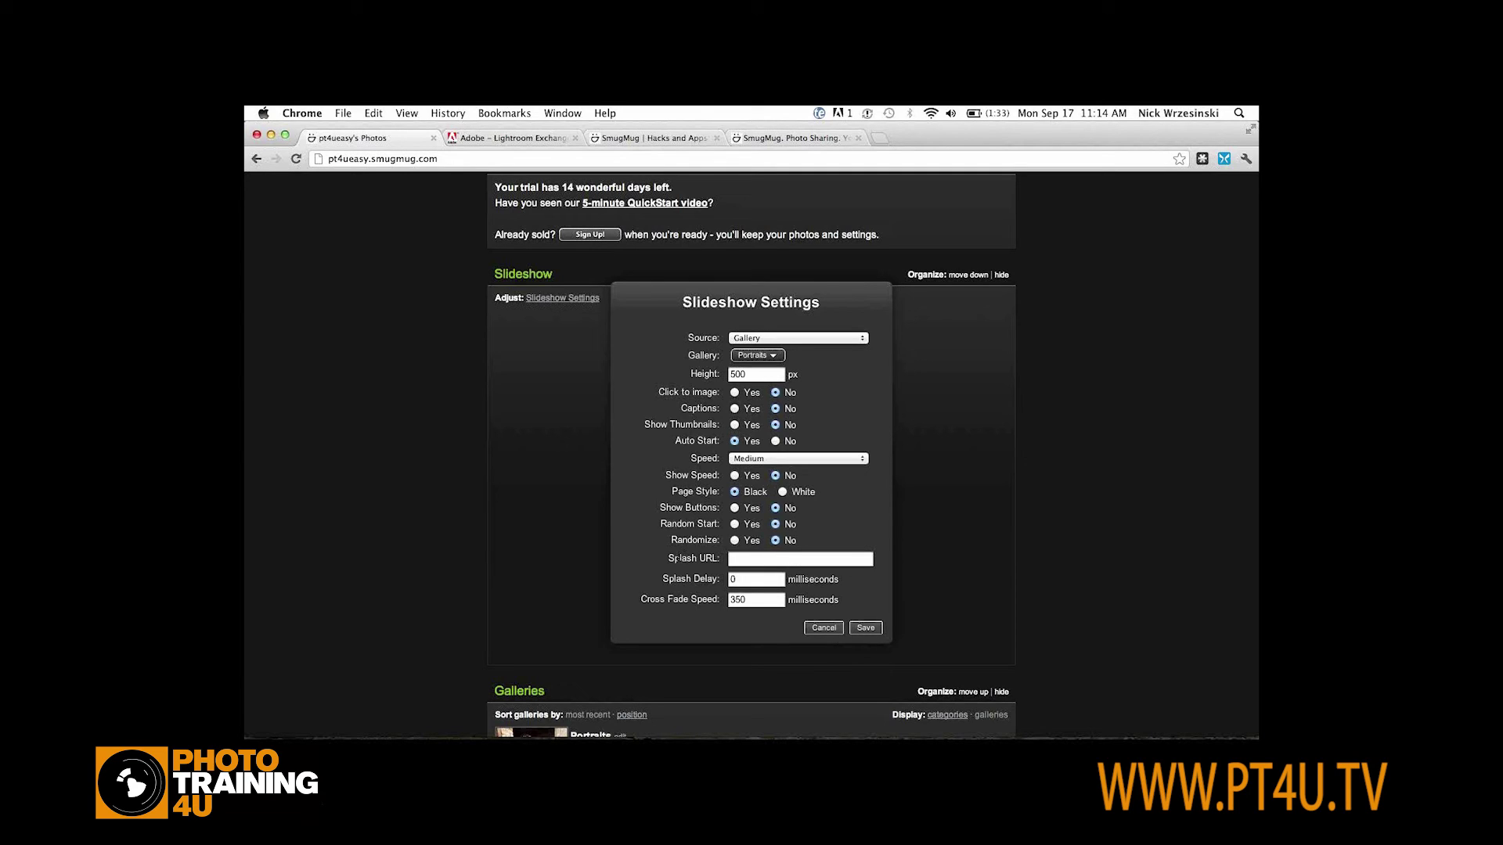
{"action": "left_click_drag", "start_coordinate": [669, 559], "coordinate": [802, 562]}
{"action": "left_click", "coordinate": [805, 559]}
{"action": "left_click", "coordinate": [866, 630]}
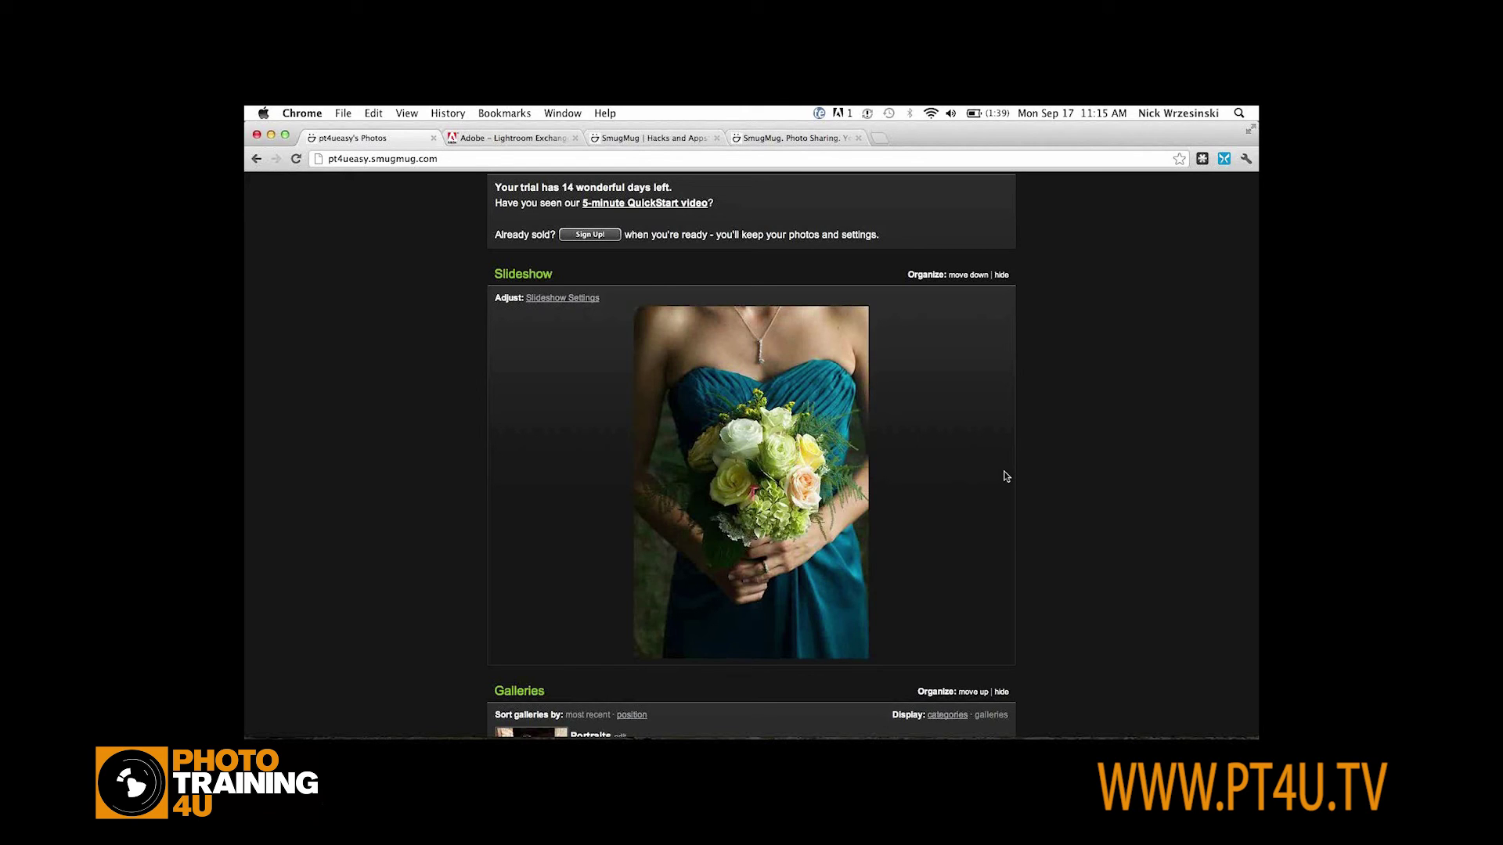
In Lightroom, create an empty 'Weddings' gallery under the SmugMug Portfolio set
{"action": "key", "text": "super+Tab"}
{"action": "key", "text": "super+Tab"}
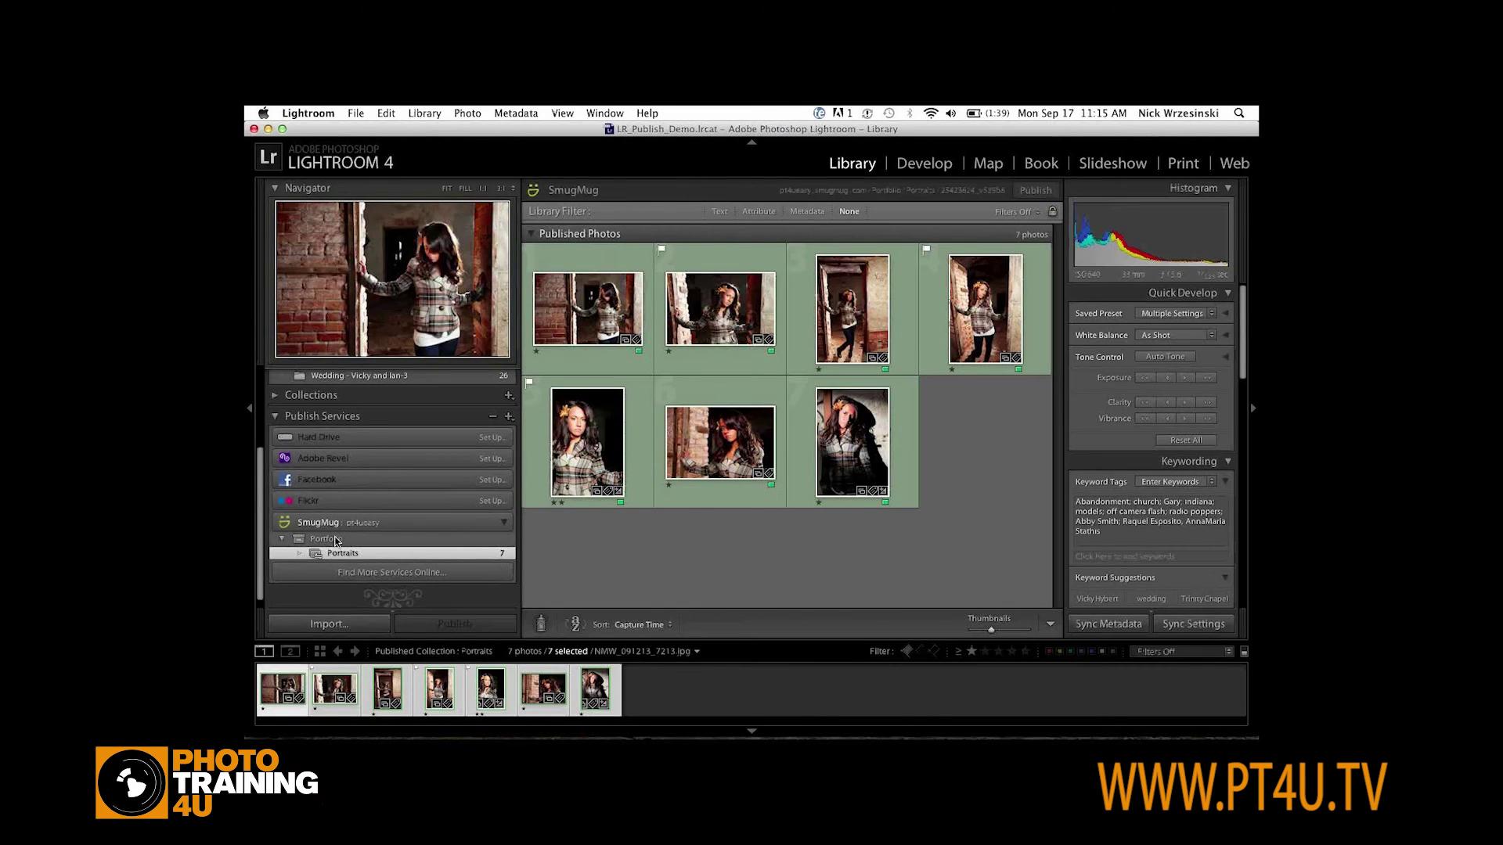
{"action": "left_click", "coordinate": [328, 540]}
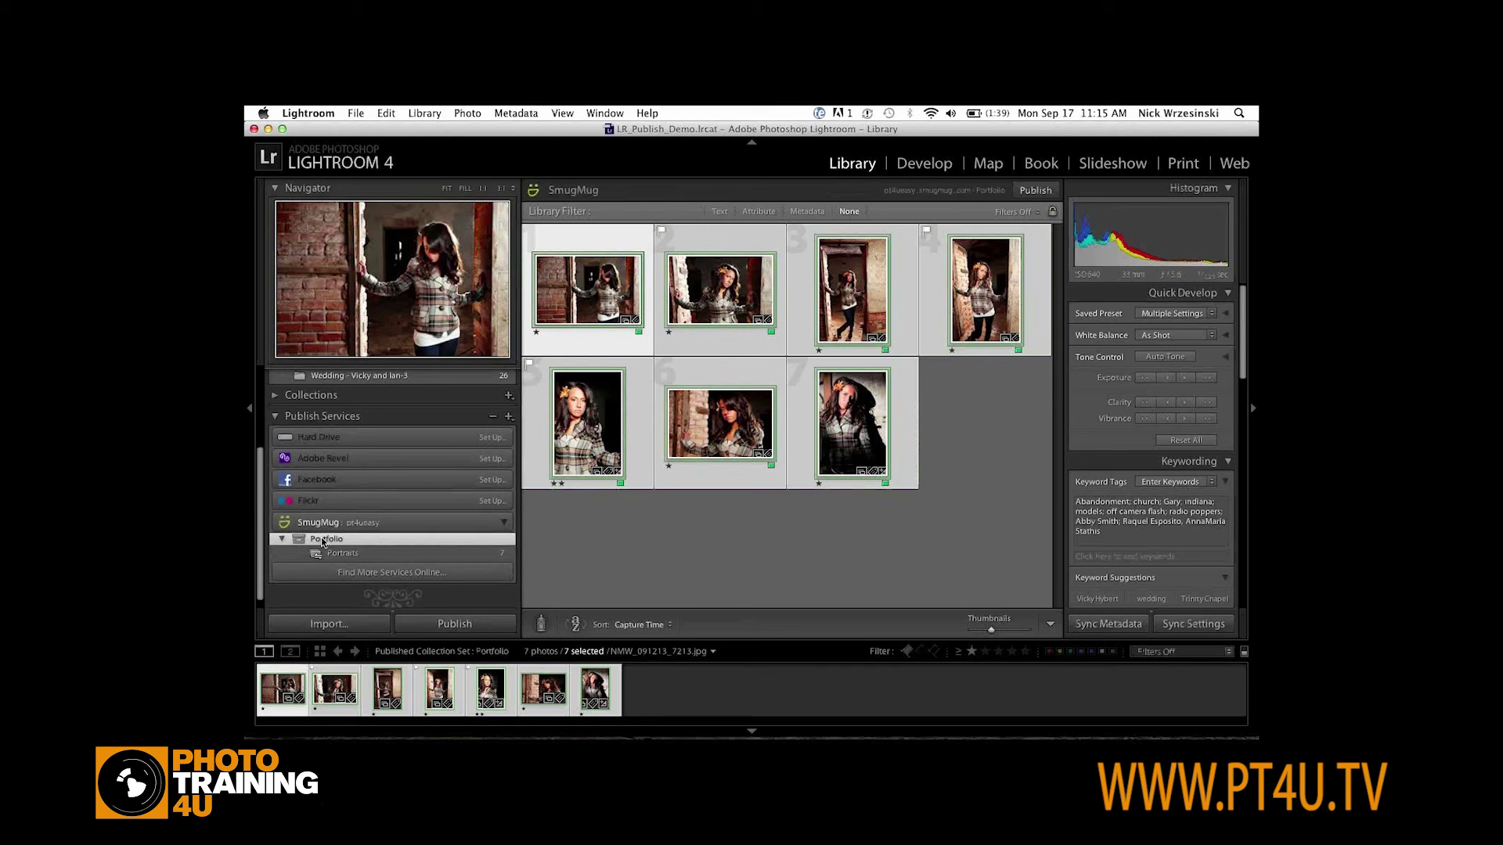
{"action": "right_click", "coordinate": [324, 542]}
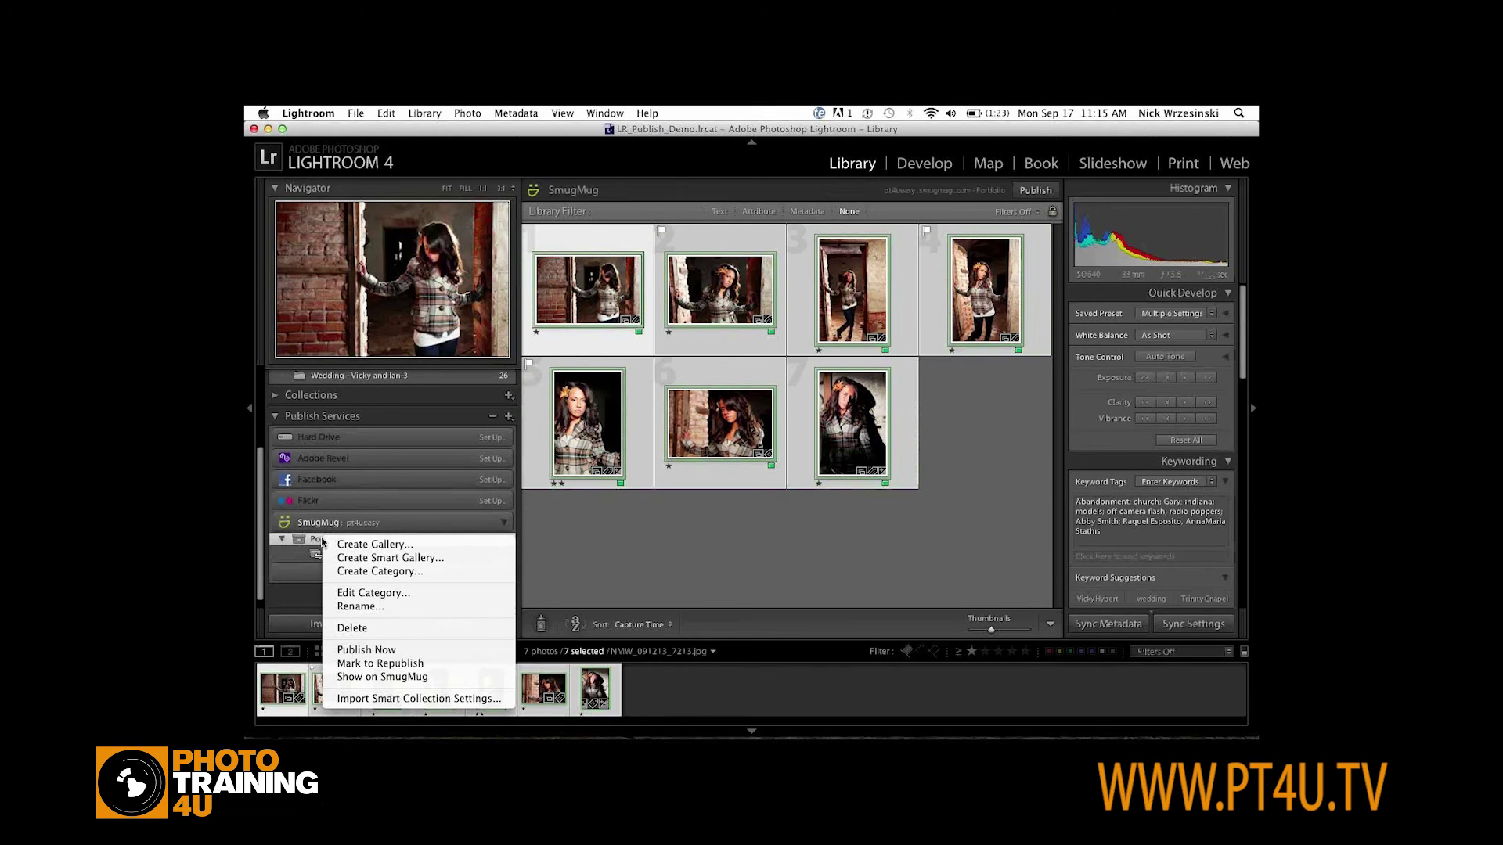
{"action": "left_click", "coordinate": [381, 545]}
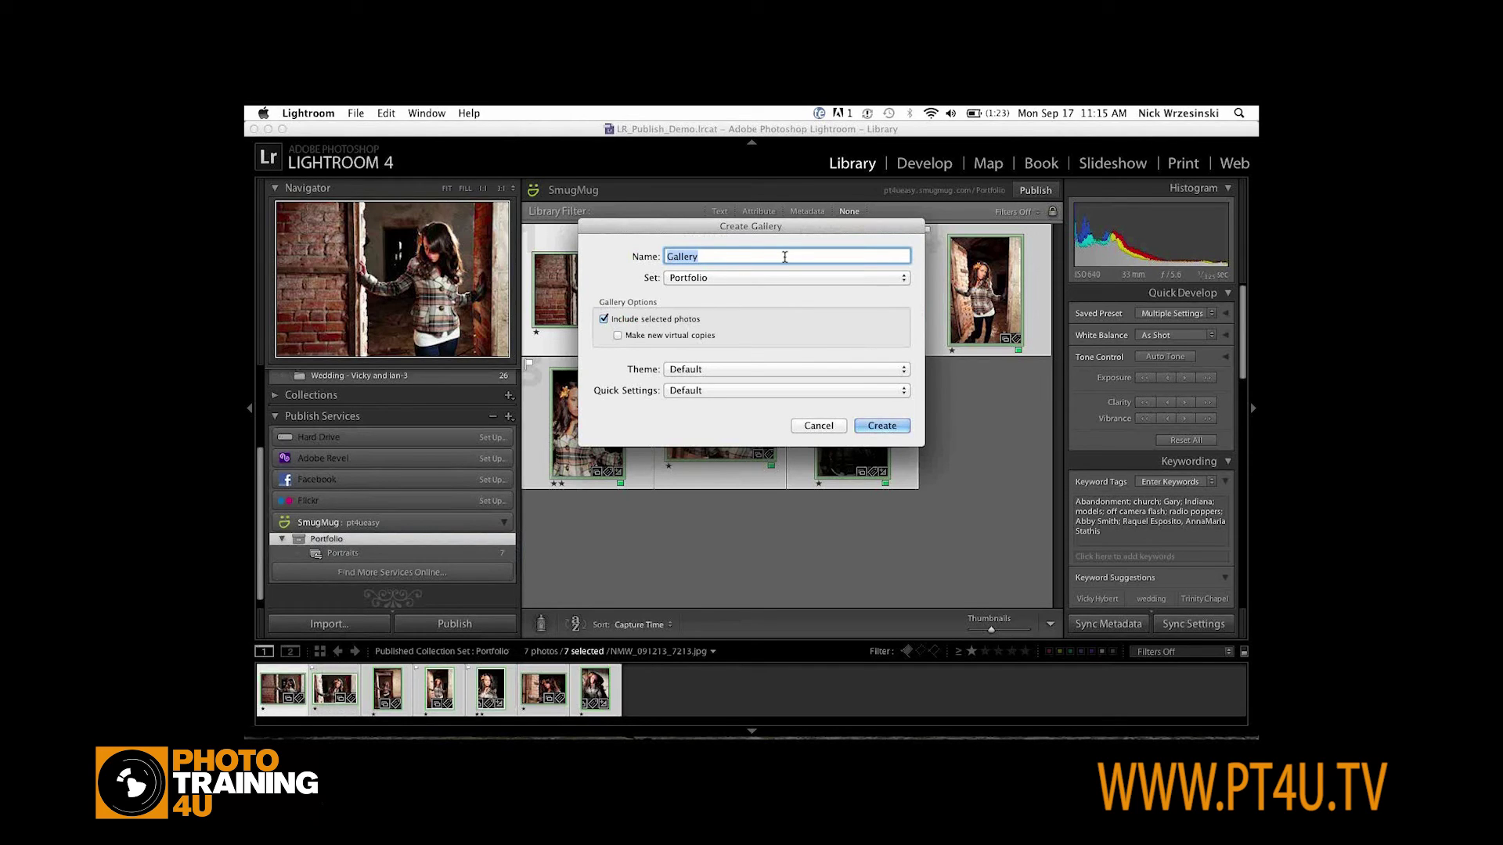
{"action": "type", "text": "Weddings"}
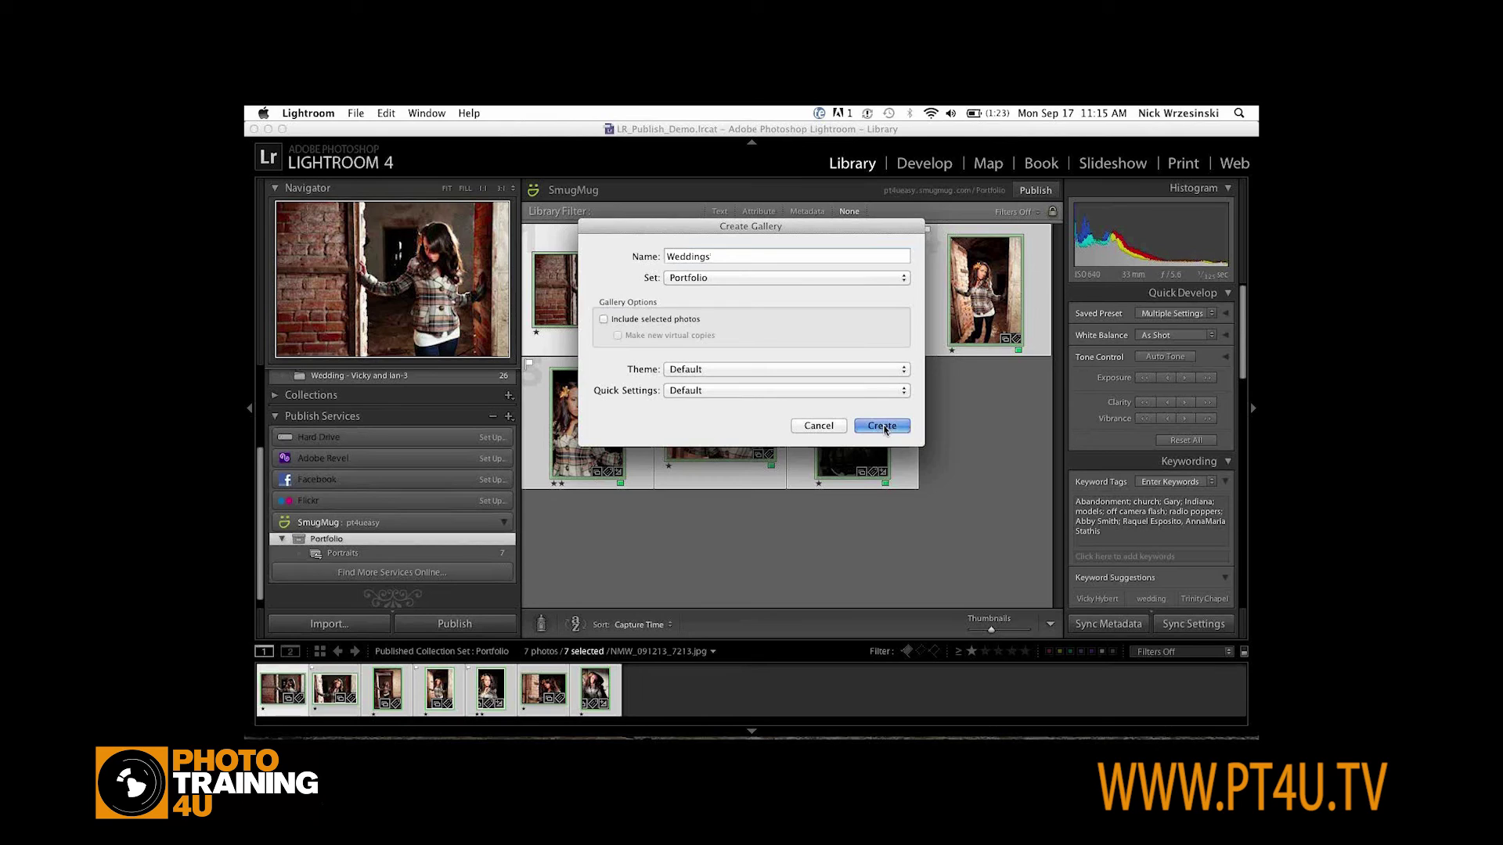
{"action": "left_click", "coordinate": [885, 427]}
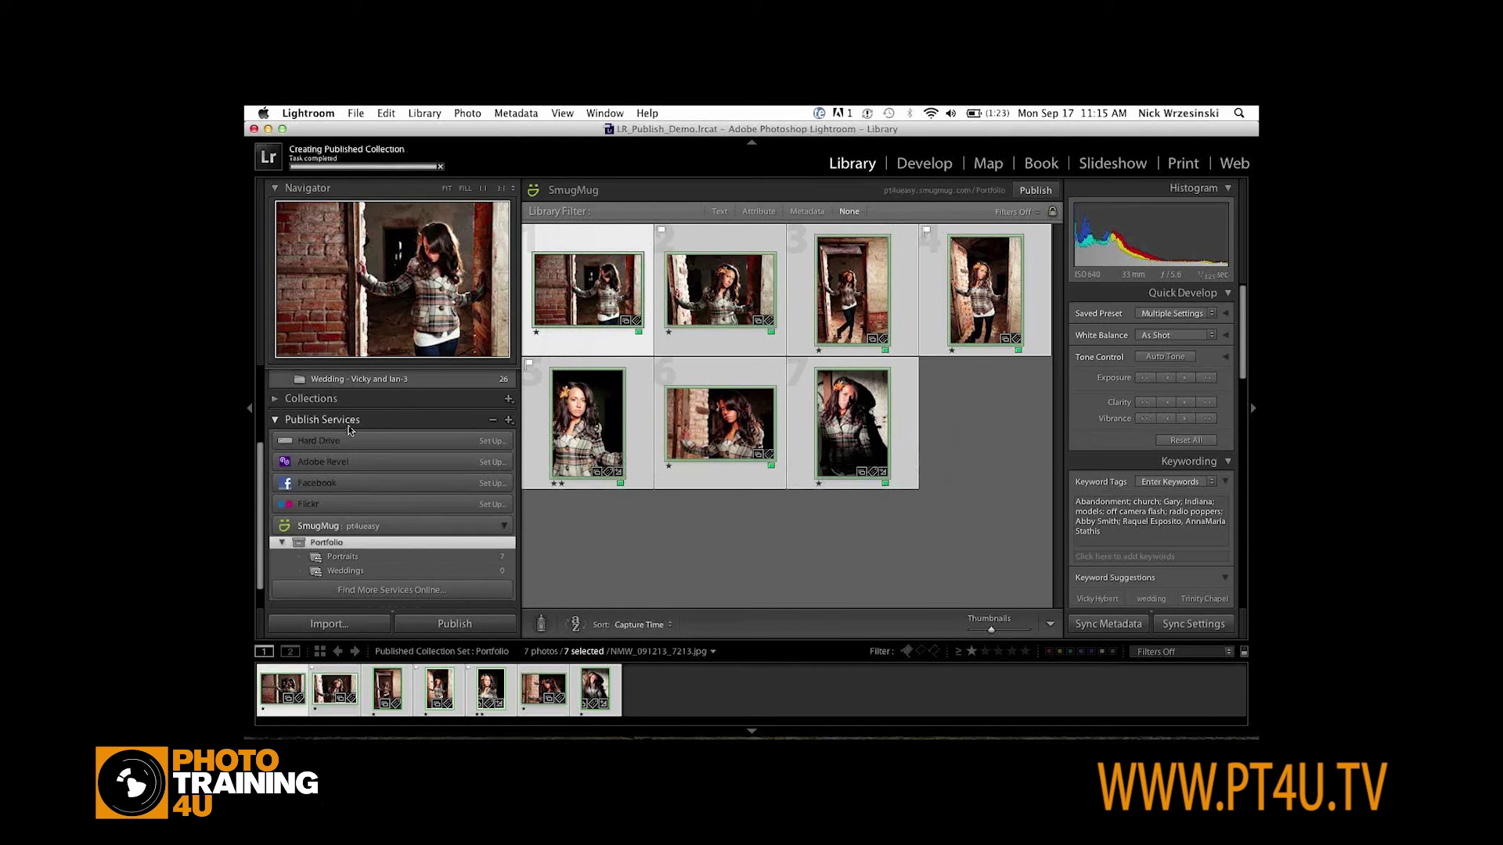
{"action": "scroll", "coordinate": [349, 431], "scroll_direction": "up", "scroll_amount": 3}
Add five photos from the first wedding folder (church exterior, church interior, bride, bride from behind, kissing couple) to Weddings
{"action": "left_click", "coordinate": [350, 462]}
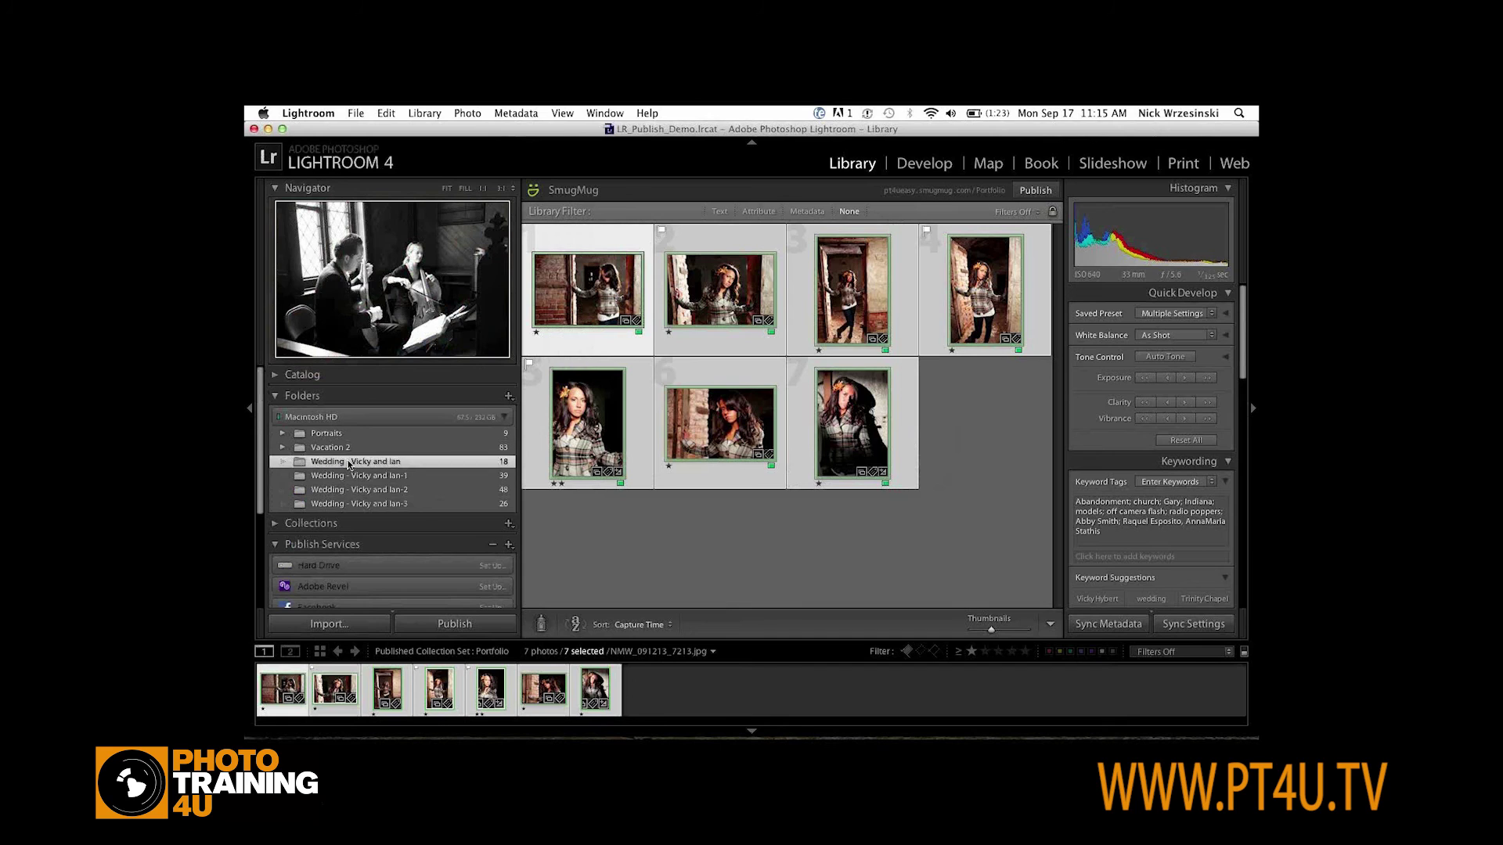
{"action": "left_click", "coordinate": [743, 282]}
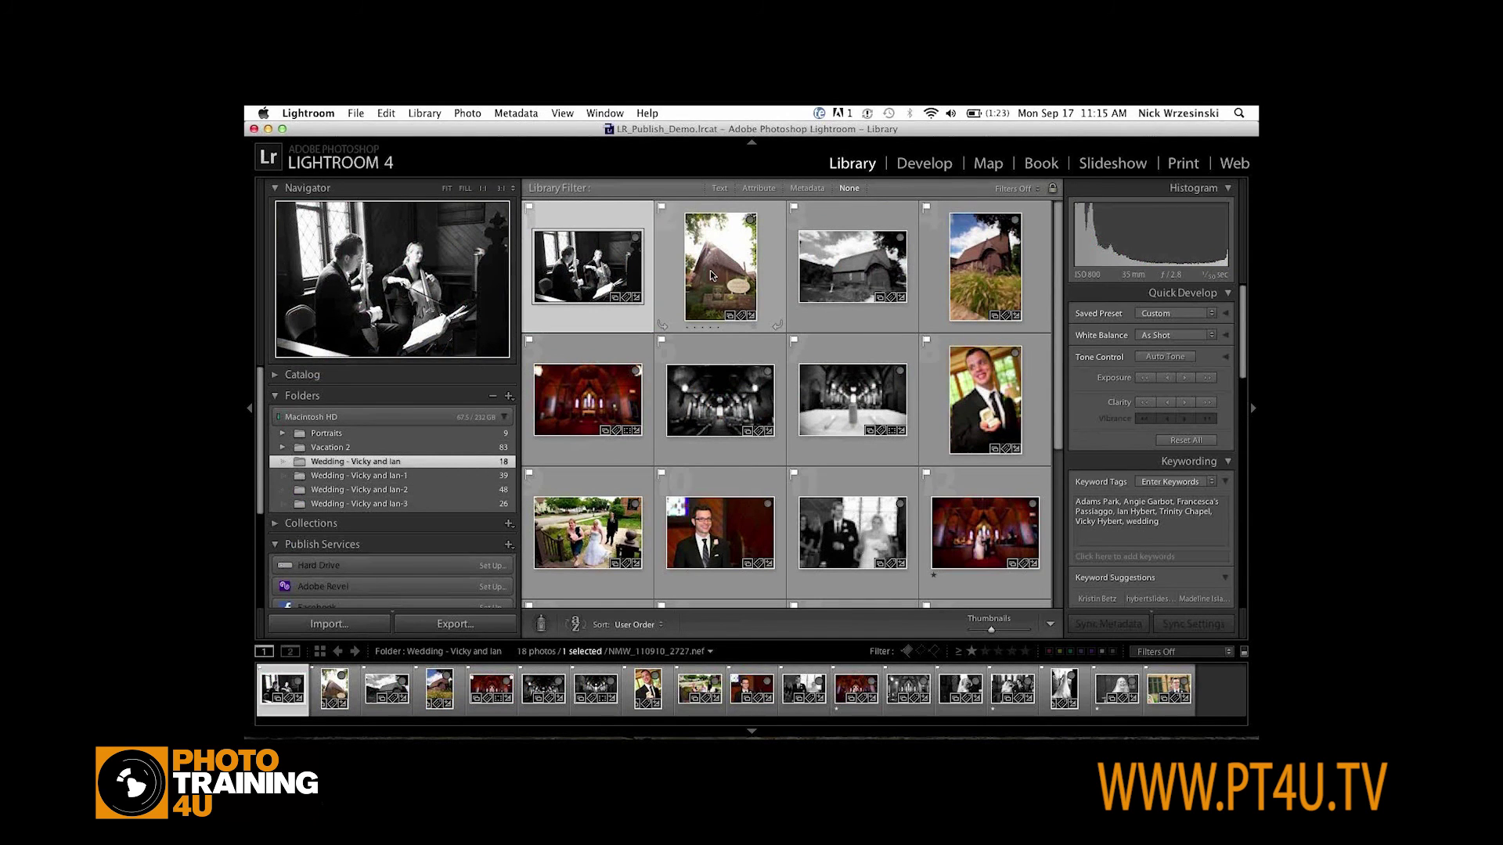
{"action": "left_click", "coordinate": [588, 399], "text": "super"}
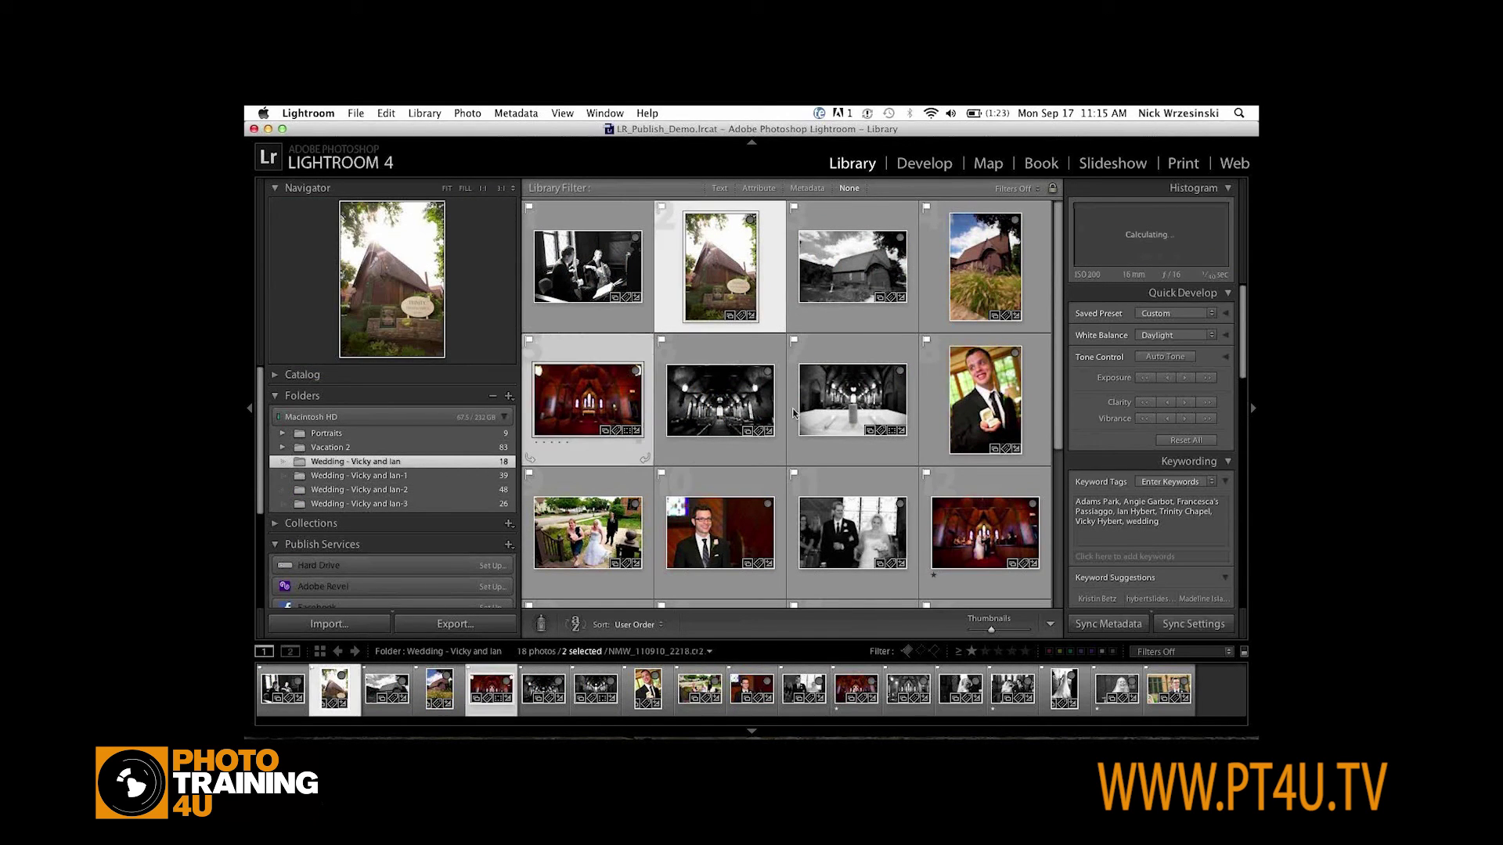
{"action": "scroll", "coordinate": [793, 413], "scroll_direction": "down", "scroll_amount": 2}
{"action": "left_click", "coordinate": [599, 454], "text": "super"}
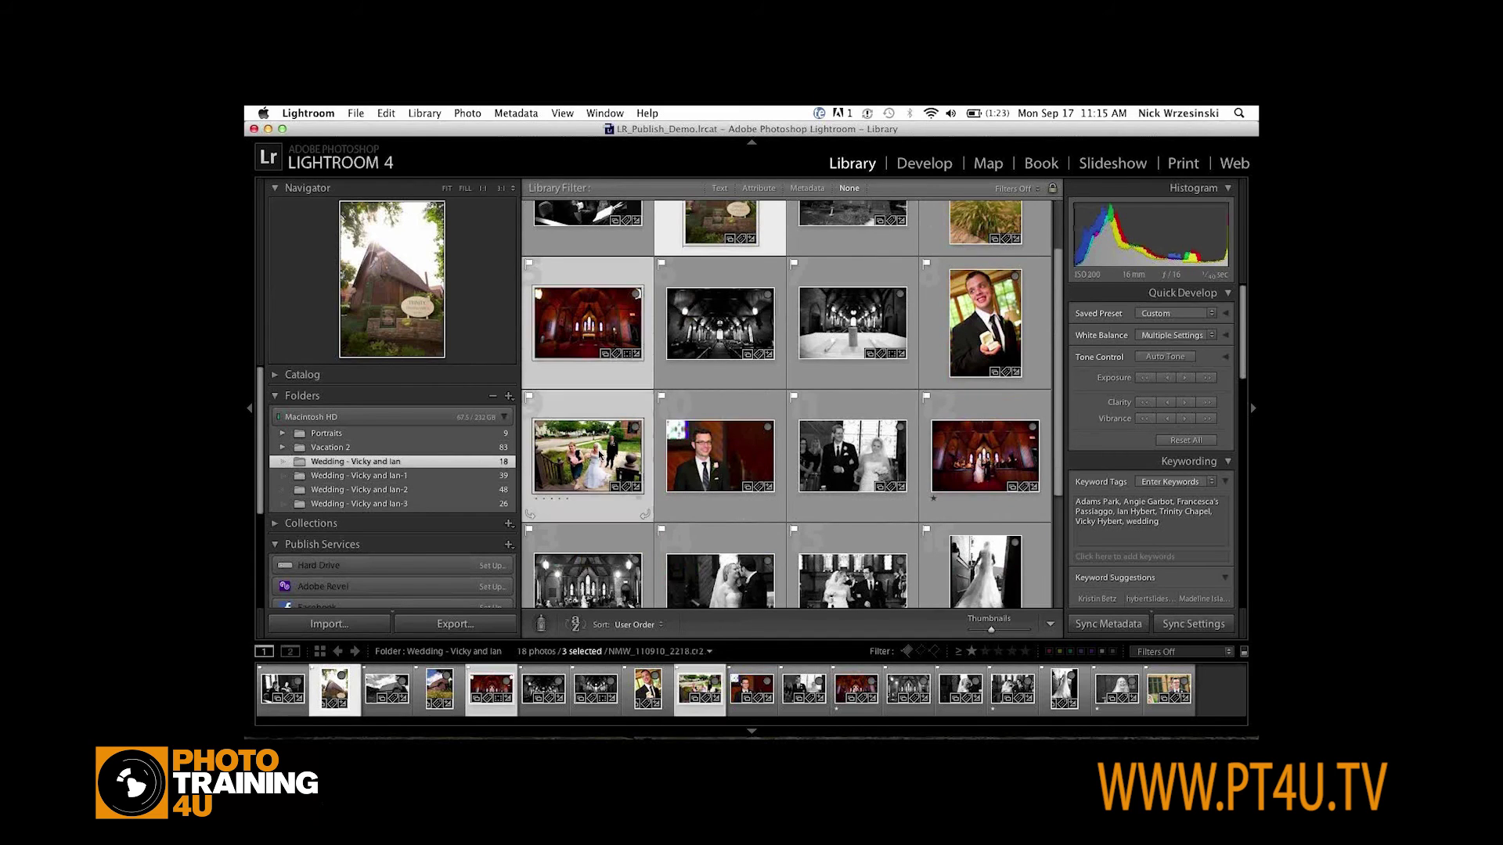
{"action": "scroll", "coordinate": [599, 455], "scroll_direction": "down", "scroll_amount": 1}
{"action": "scroll", "coordinate": [599, 455], "scroll_direction": "down", "scroll_amount": 2}
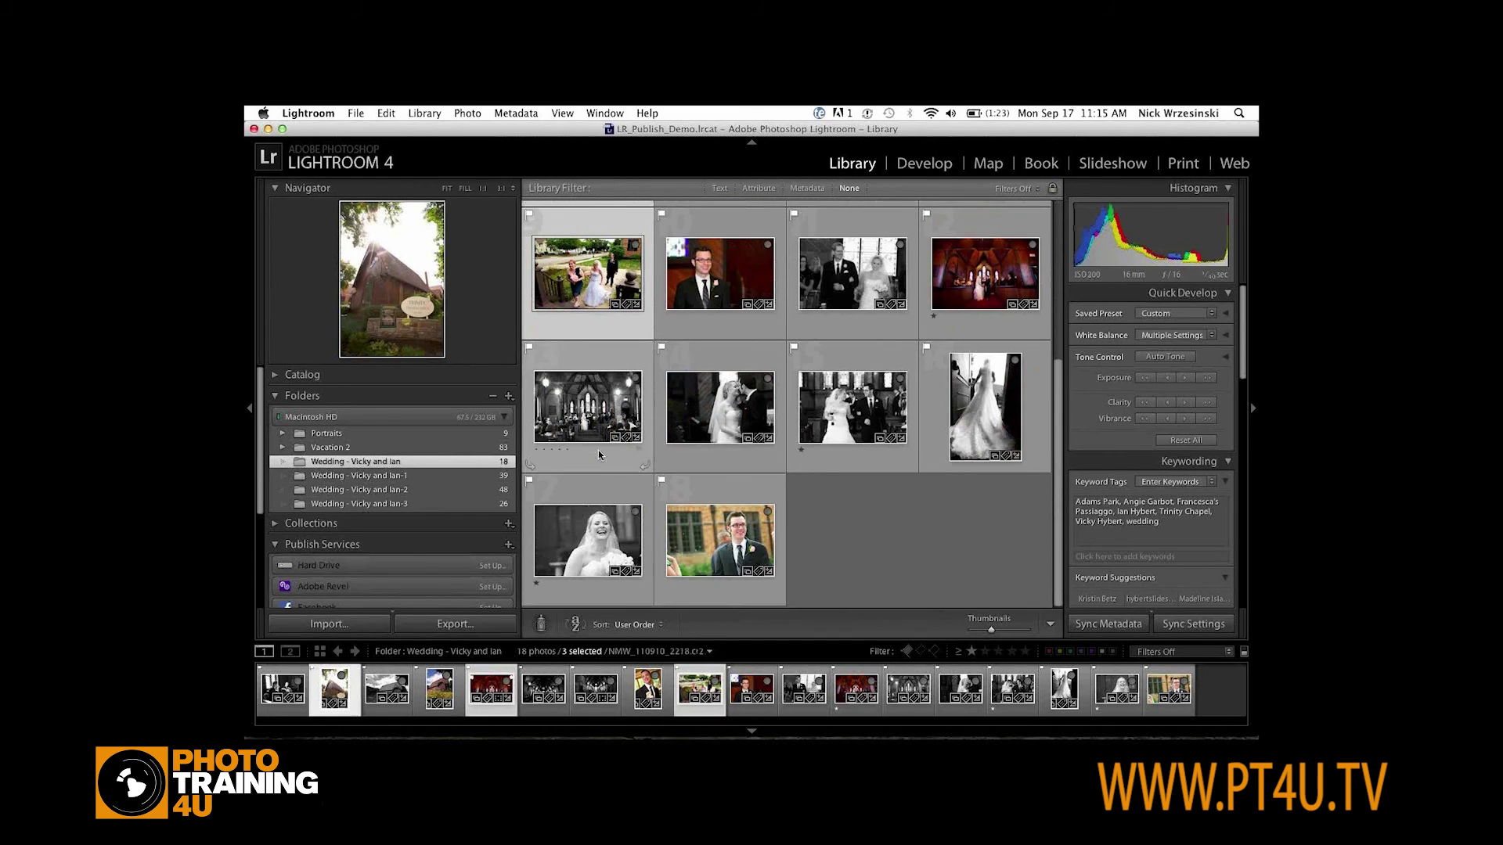
{"action": "left_click", "coordinate": [988, 407], "text": "super"}
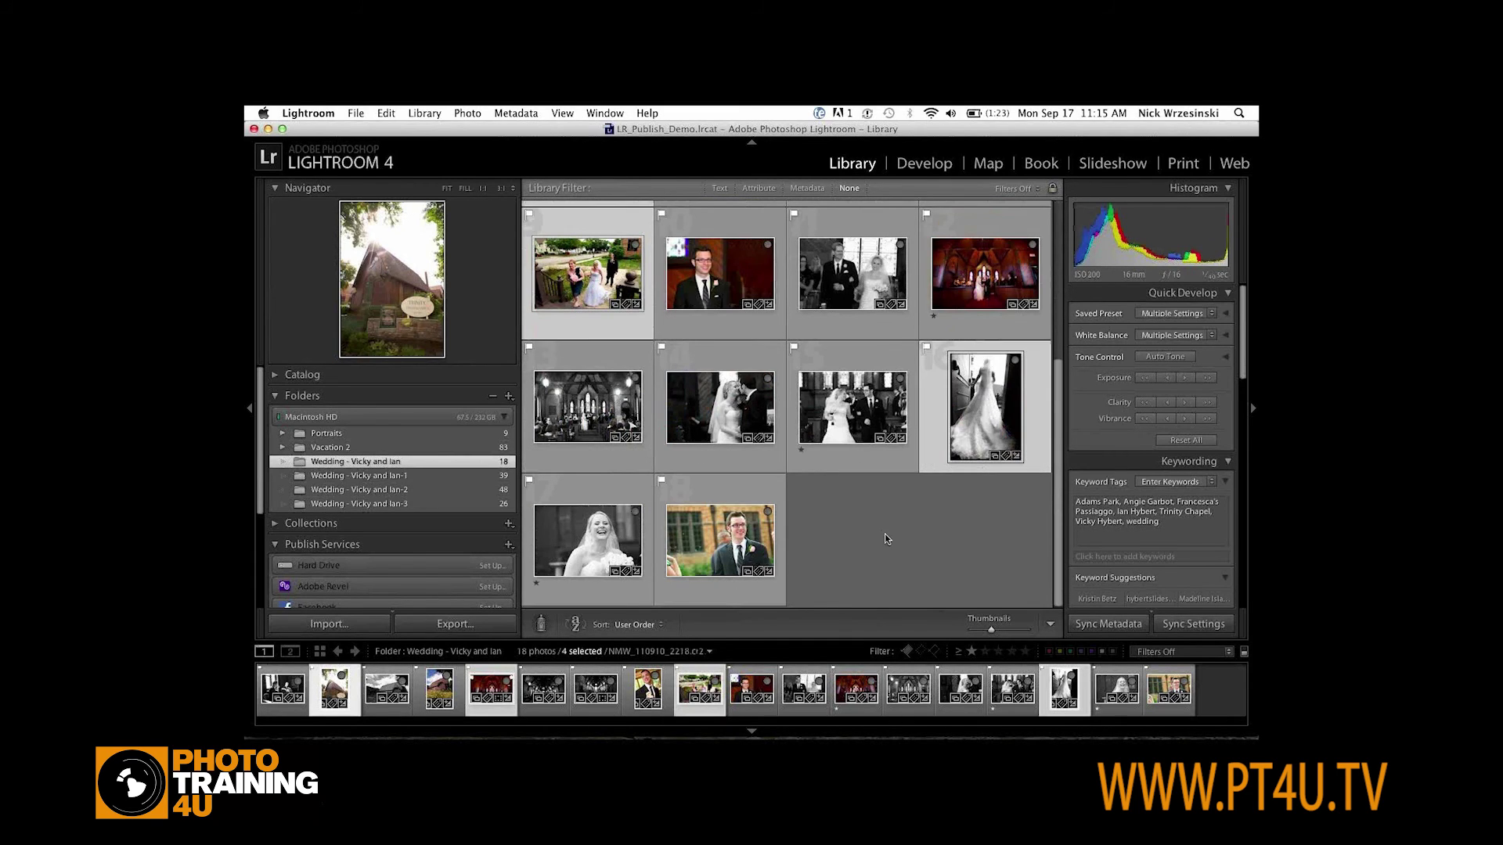
{"action": "left_click", "coordinate": [740, 405], "text": "super"}
{"action": "scroll", "coordinate": [380, 515], "scroll_direction": "down", "scroll_amount": 3}
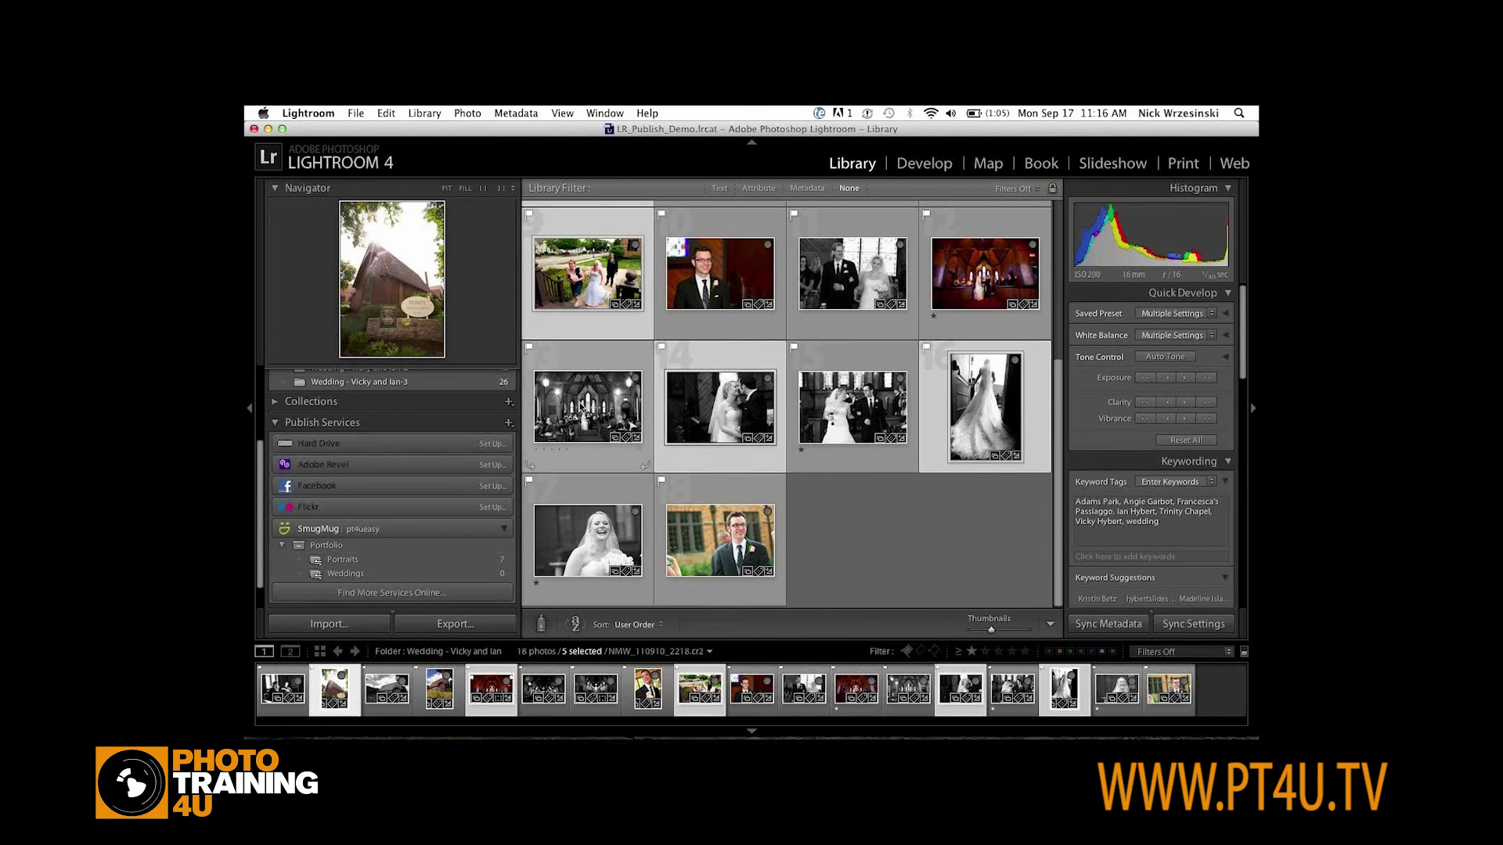
{"action": "left_click_drag", "start_coordinate": [717, 413], "coordinate": [370, 584]}
Add pink shoe, ring box, ring, groom and bride photos from the next folder to Weddings, then publish
{"action": "scroll", "coordinate": [381, 415], "scroll_direction": "up", "scroll_amount": 2}
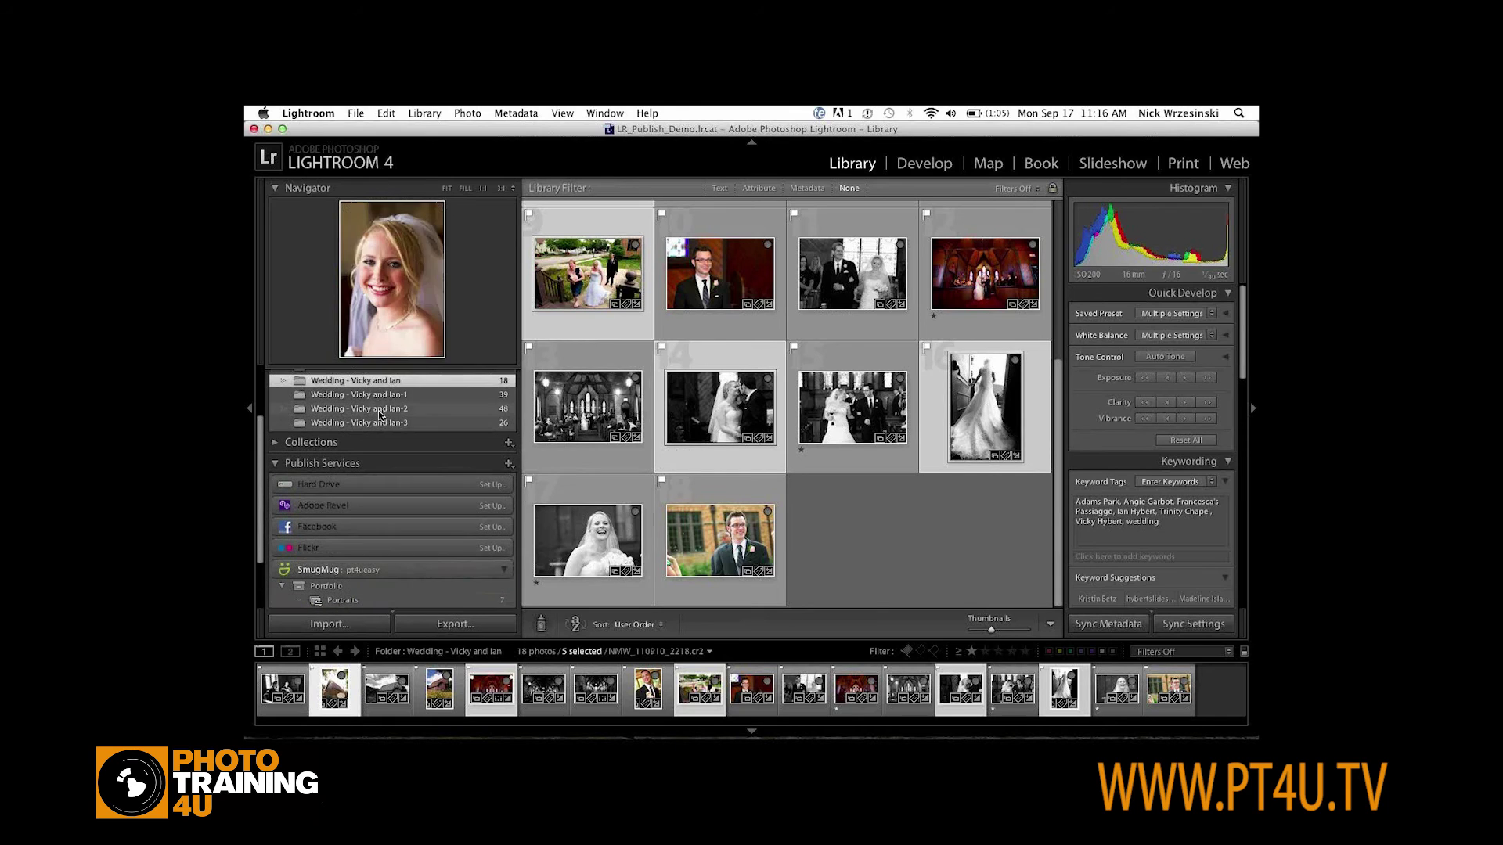
{"action": "left_click", "coordinate": [379, 396]}
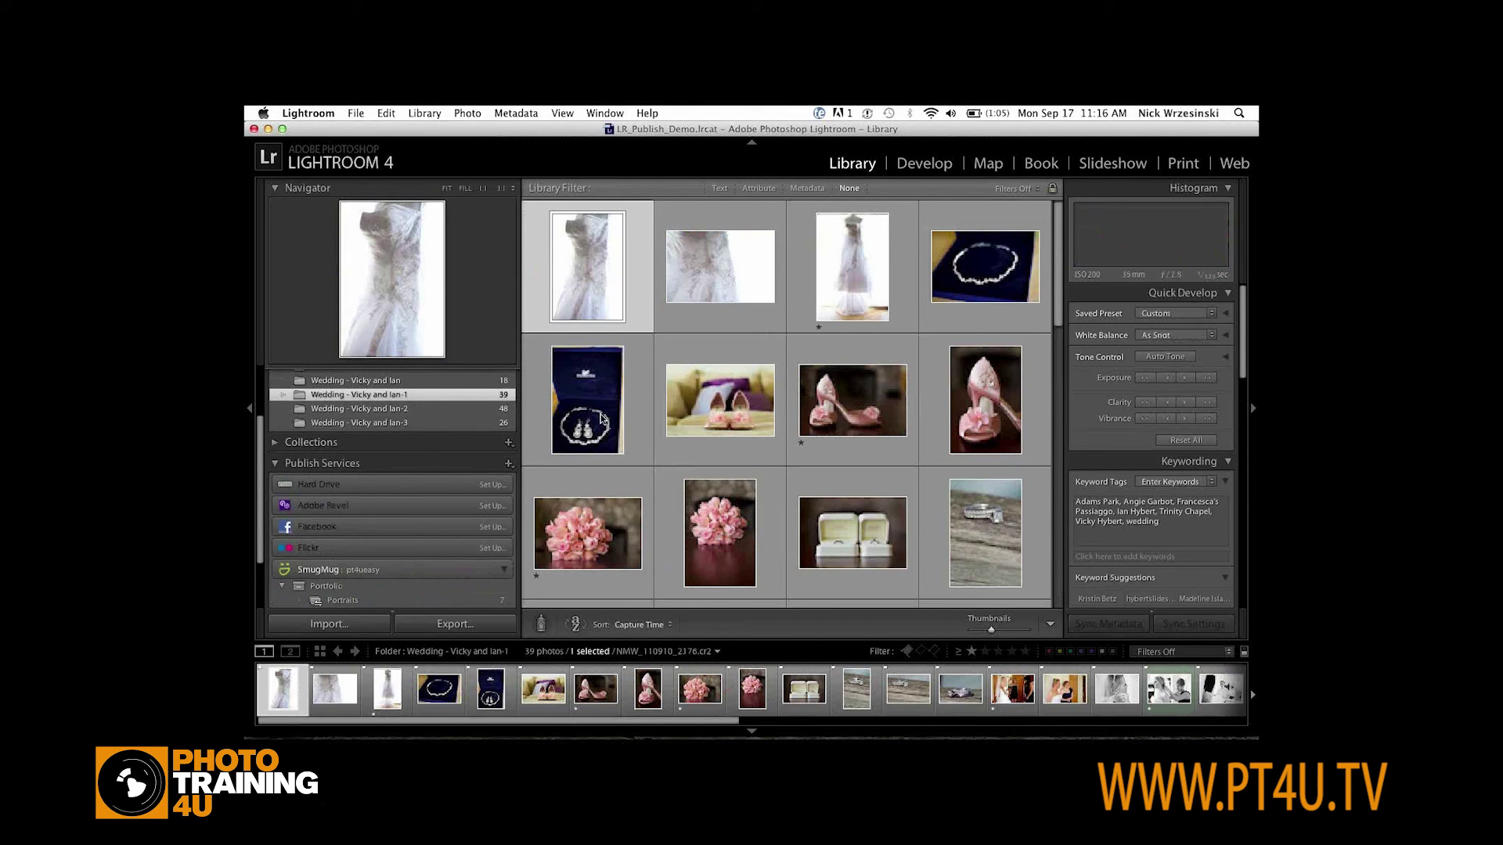
{"action": "left_click", "coordinate": [869, 403]}
{"action": "scroll", "coordinate": [827, 485], "scroll_direction": "down", "scroll_amount": 3}
{"action": "left_click", "coordinate": [852, 305], "text": "super"}
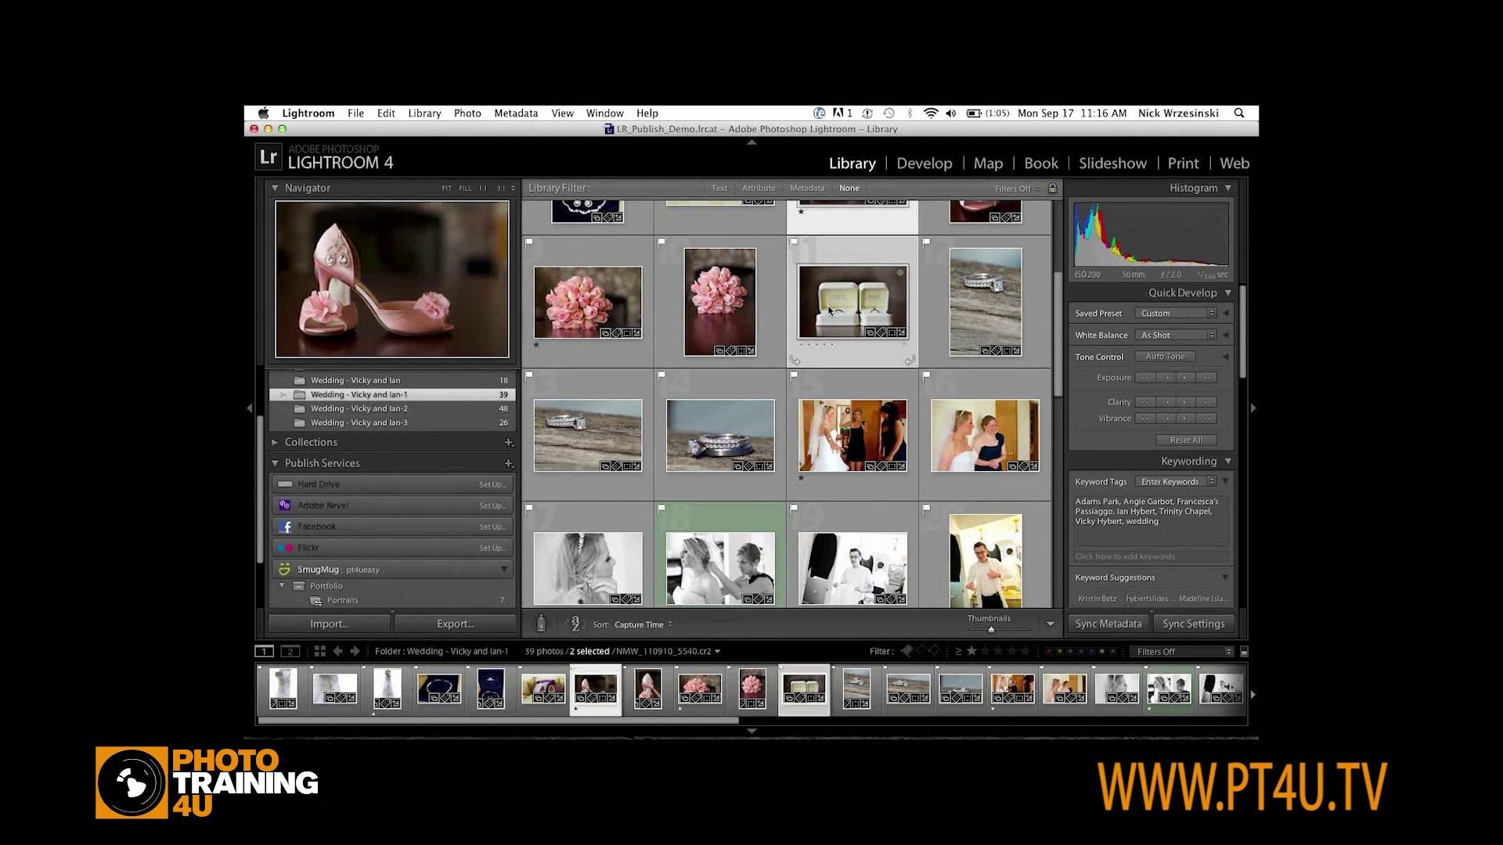
{"action": "left_click", "coordinate": [696, 447], "text": "super"}
{"action": "scroll", "coordinate": [695, 447], "scroll_direction": "down", "scroll_amount": 5}
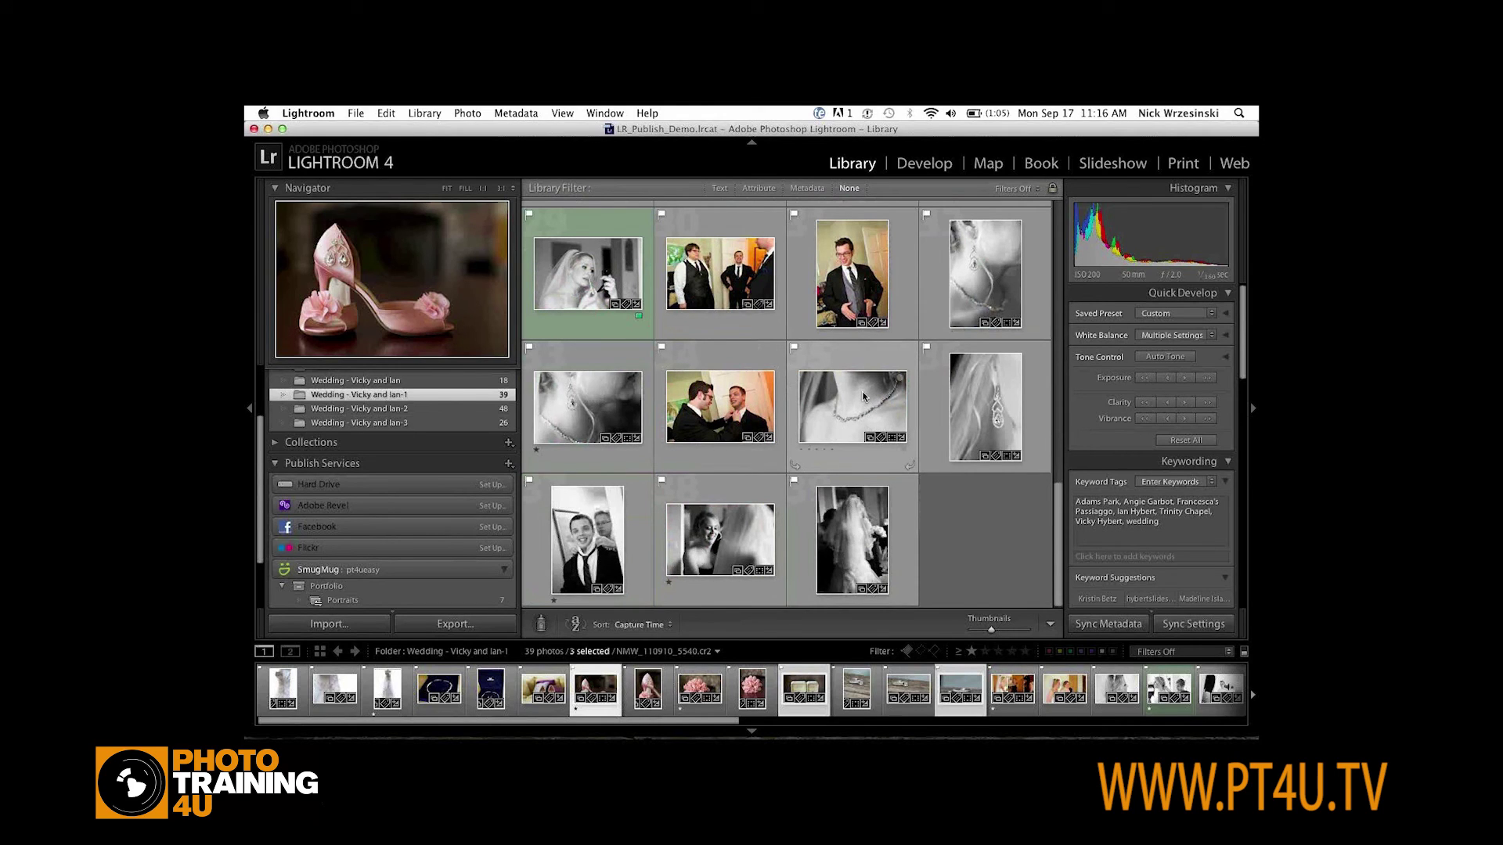
{"action": "left_click", "coordinate": [860, 264], "text": "super"}
{"action": "scroll", "coordinate": [860, 264], "scroll_direction": "up", "scroll_amount": 5}
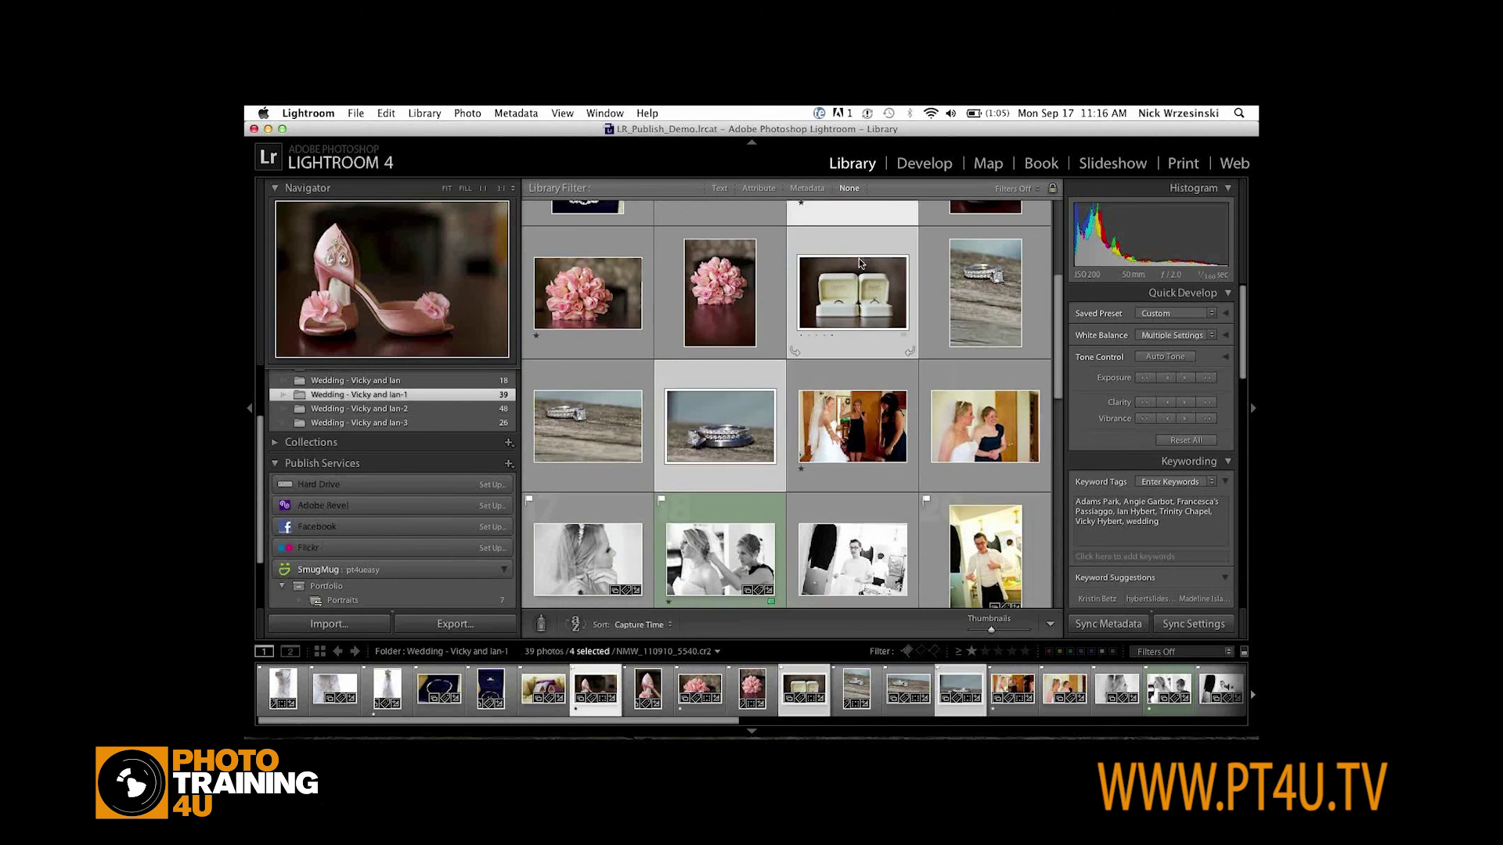
{"action": "scroll", "coordinate": [704, 438], "scroll_direction": "down", "scroll_amount": 2}
{"action": "left_click", "coordinate": [730, 440], "text": "super"}
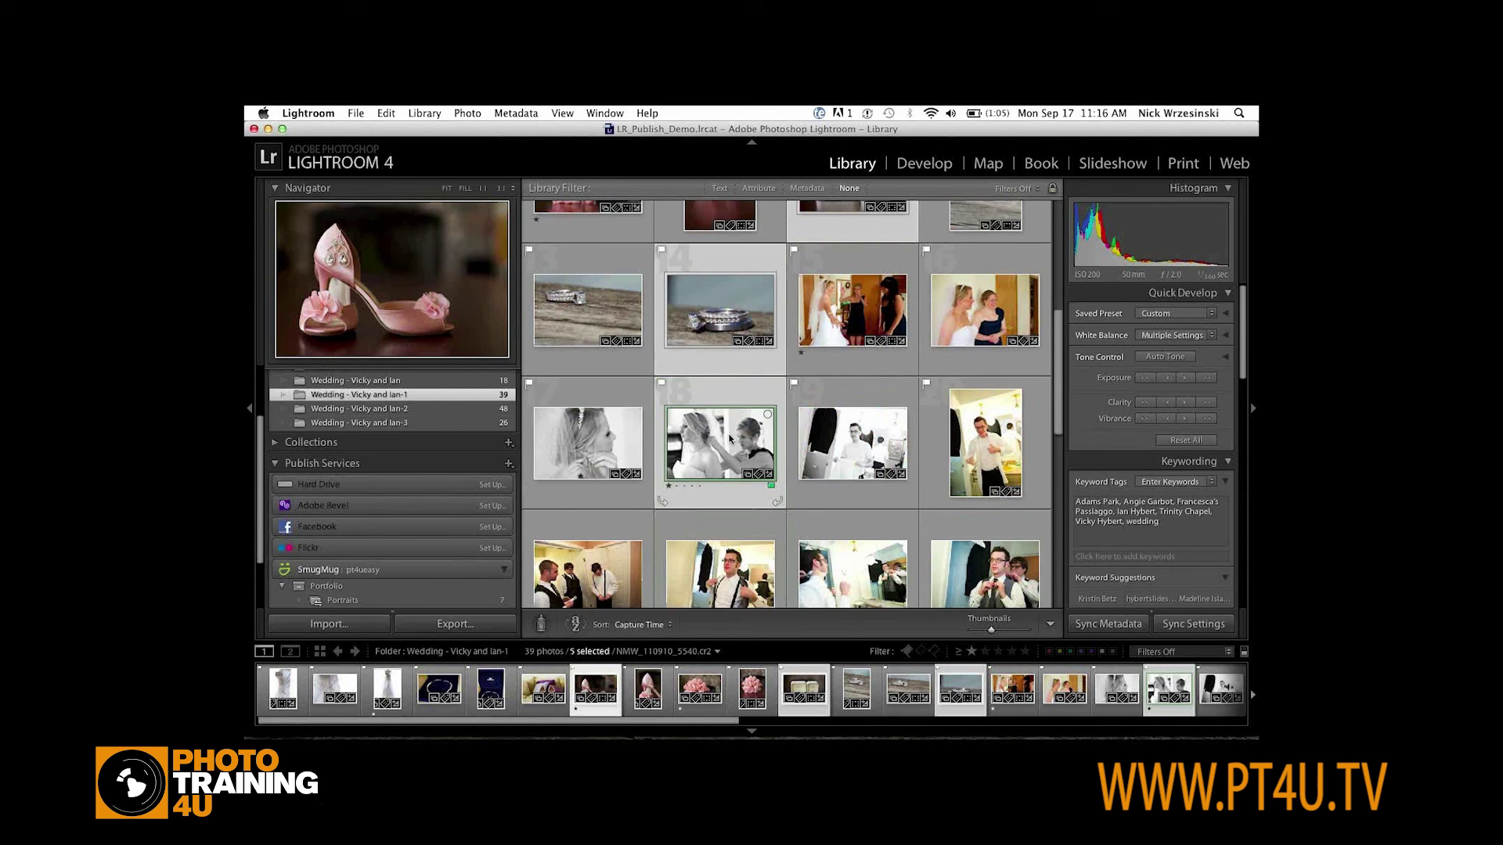
{"action": "left_click_drag", "start_coordinate": [729, 440], "coordinate": [386, 603]}
{"action": "left_click", "coordinate": [368, 595]}
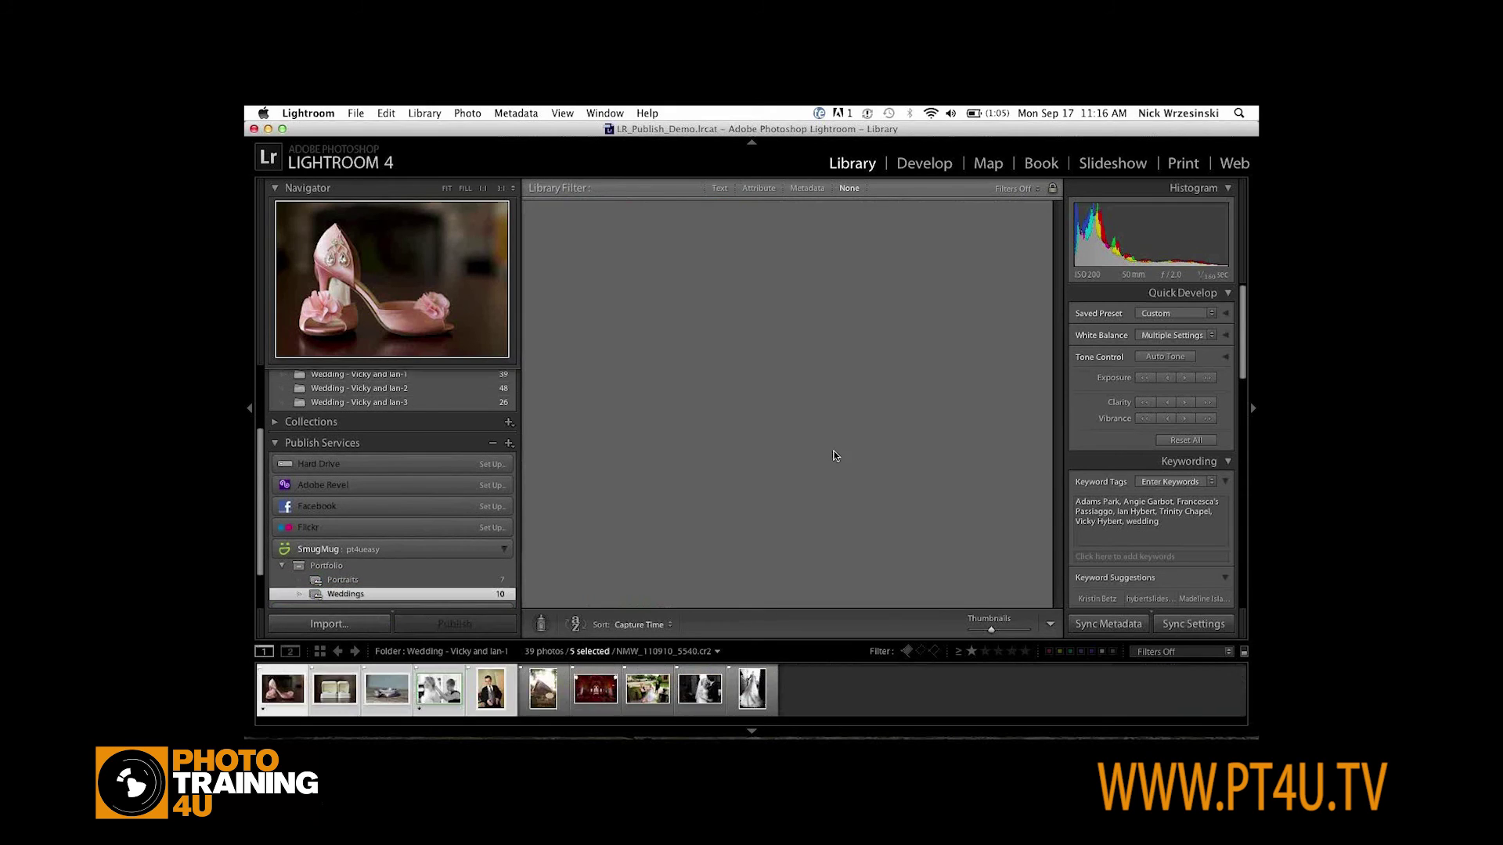
{"action": "left_click", "coordinate": [450, 624]}
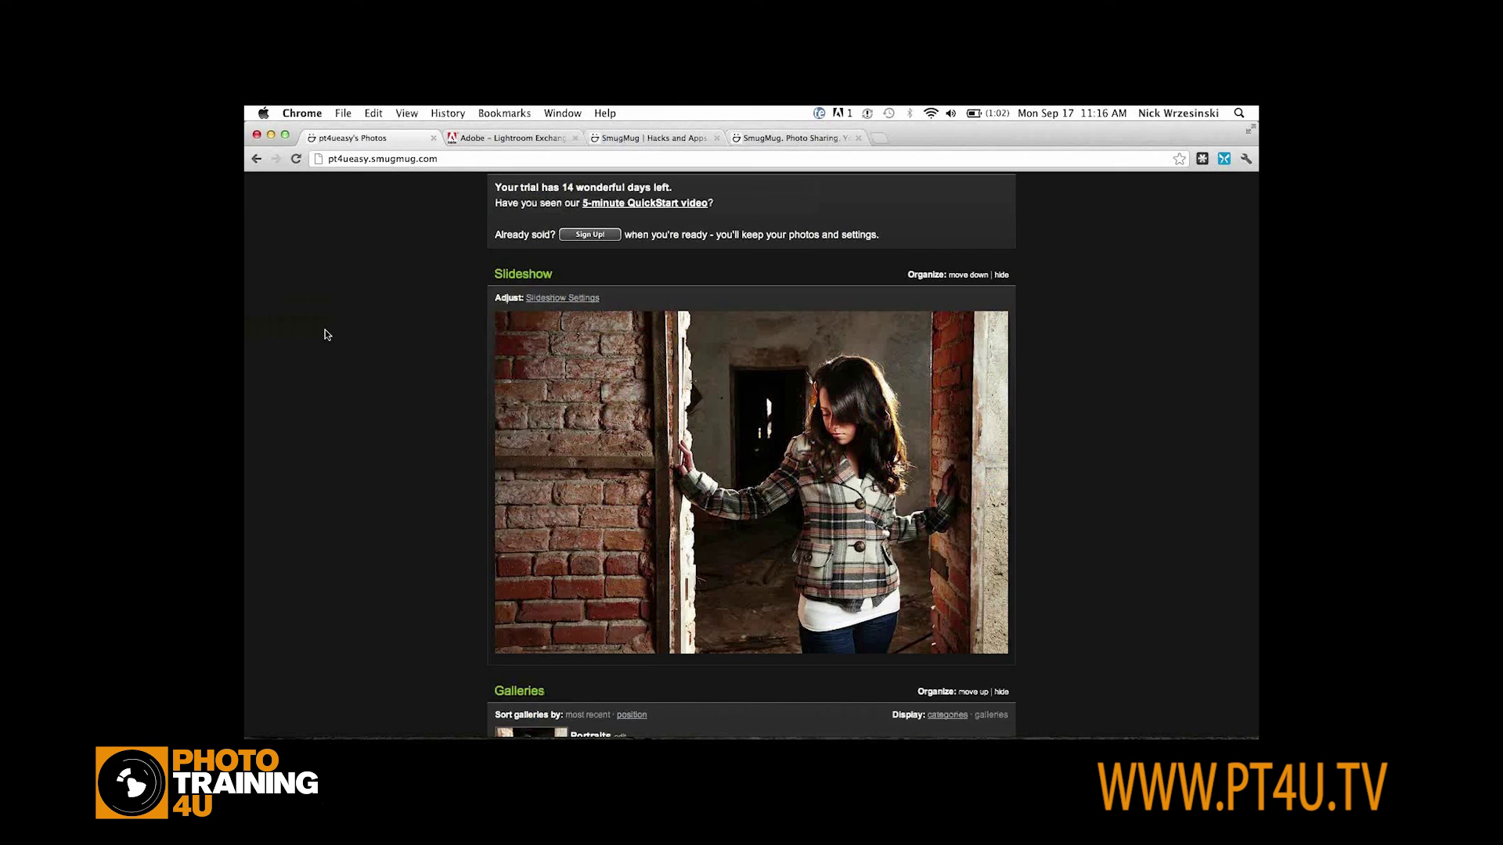
Choose Tools > Easy Customizer and re-verify the login with the account's username and credentials
{"action": "scroll", "coordinate": [325, 335], "scroll_direction": "up", "scroll_amount": 3}
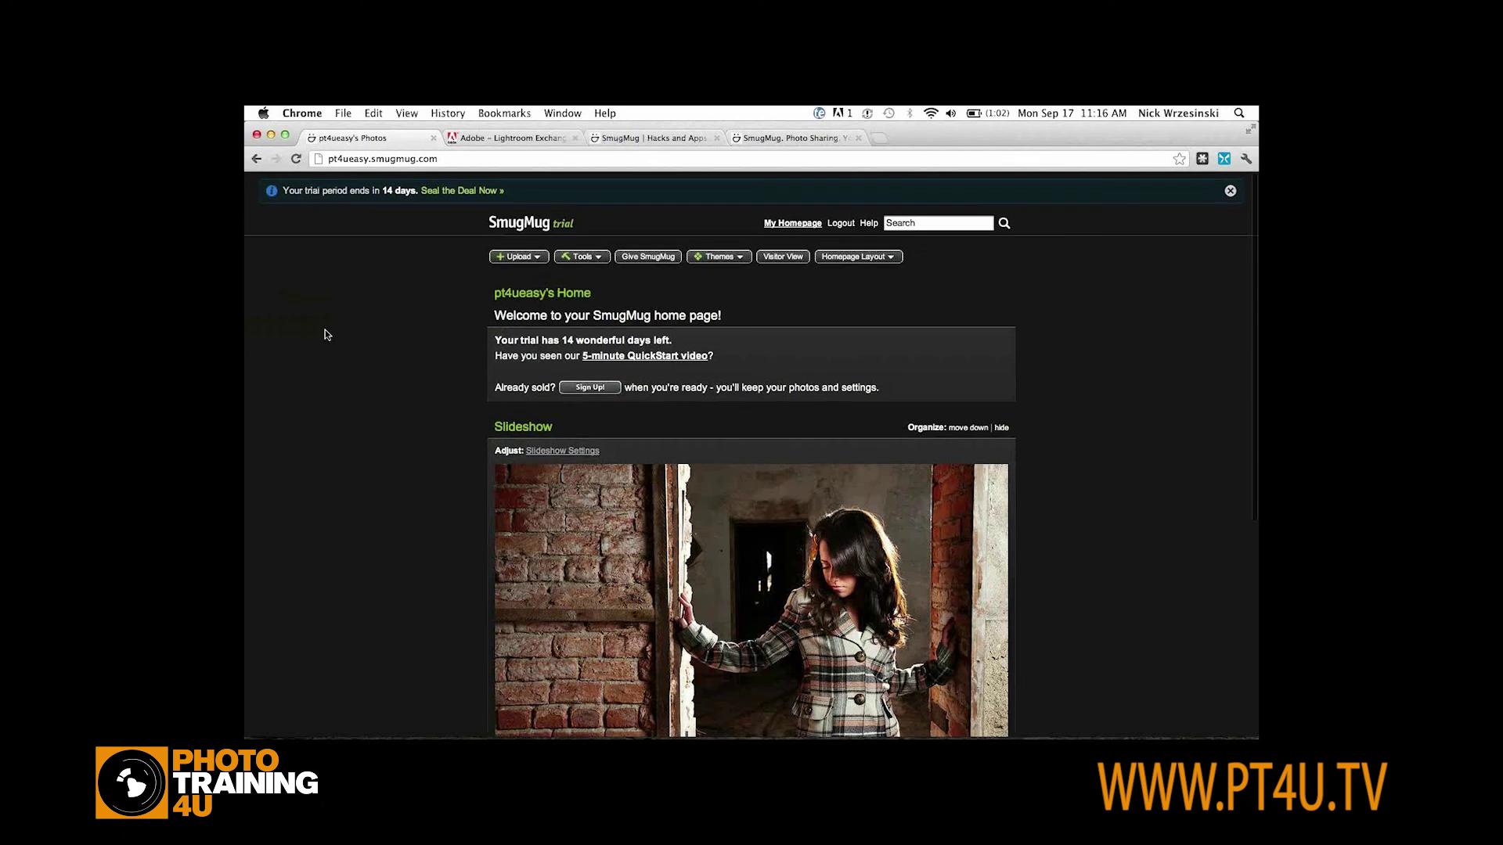
{"action": "scroll", "coordinate": [326, 334], "scroll_direction": "down", "scroll_amount": 5}
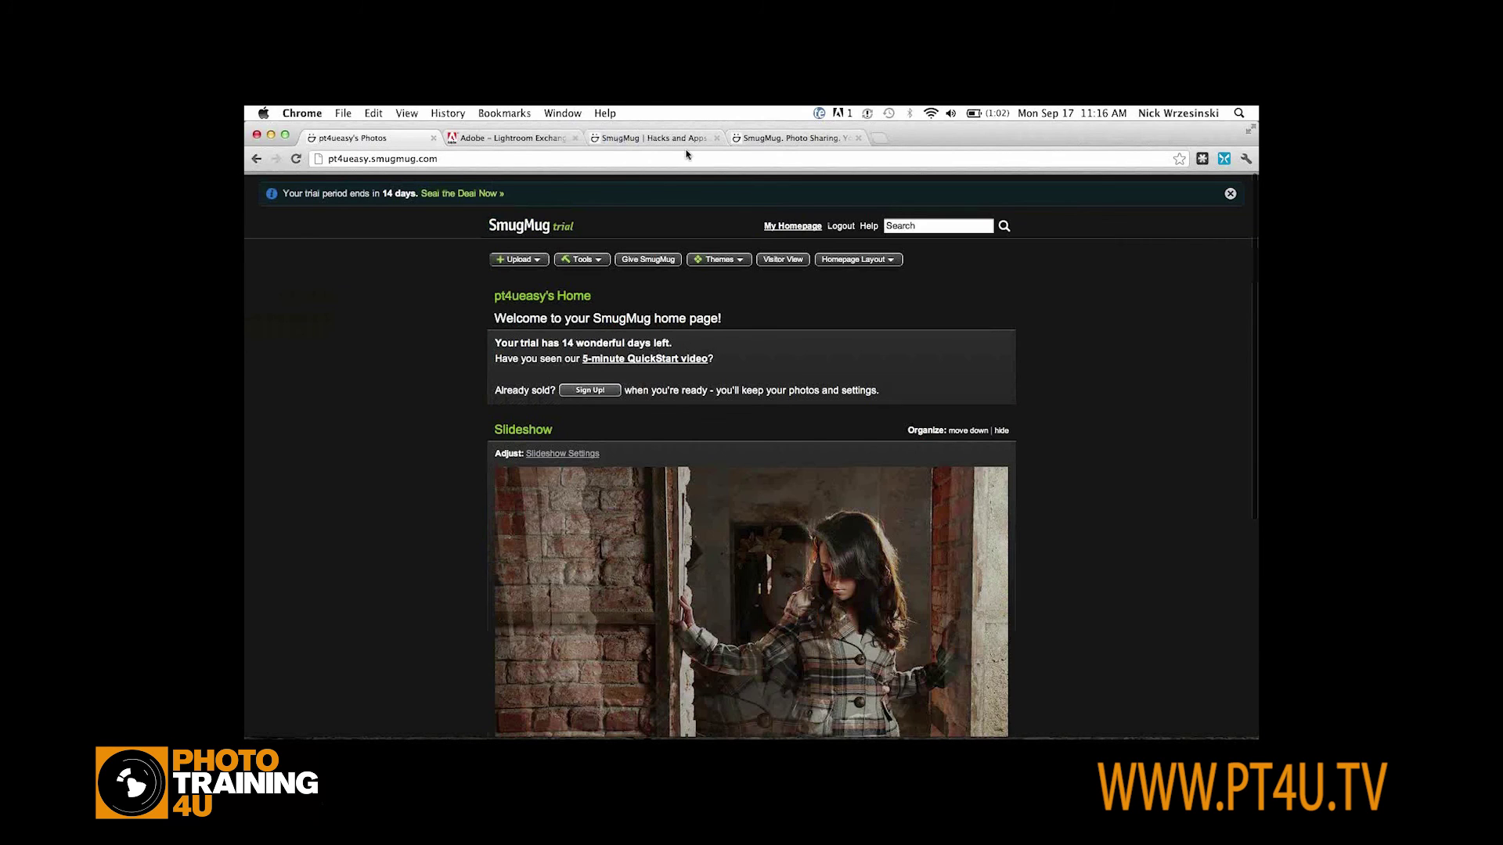
{"action": "left_click", "coordinate": [582, 259]}
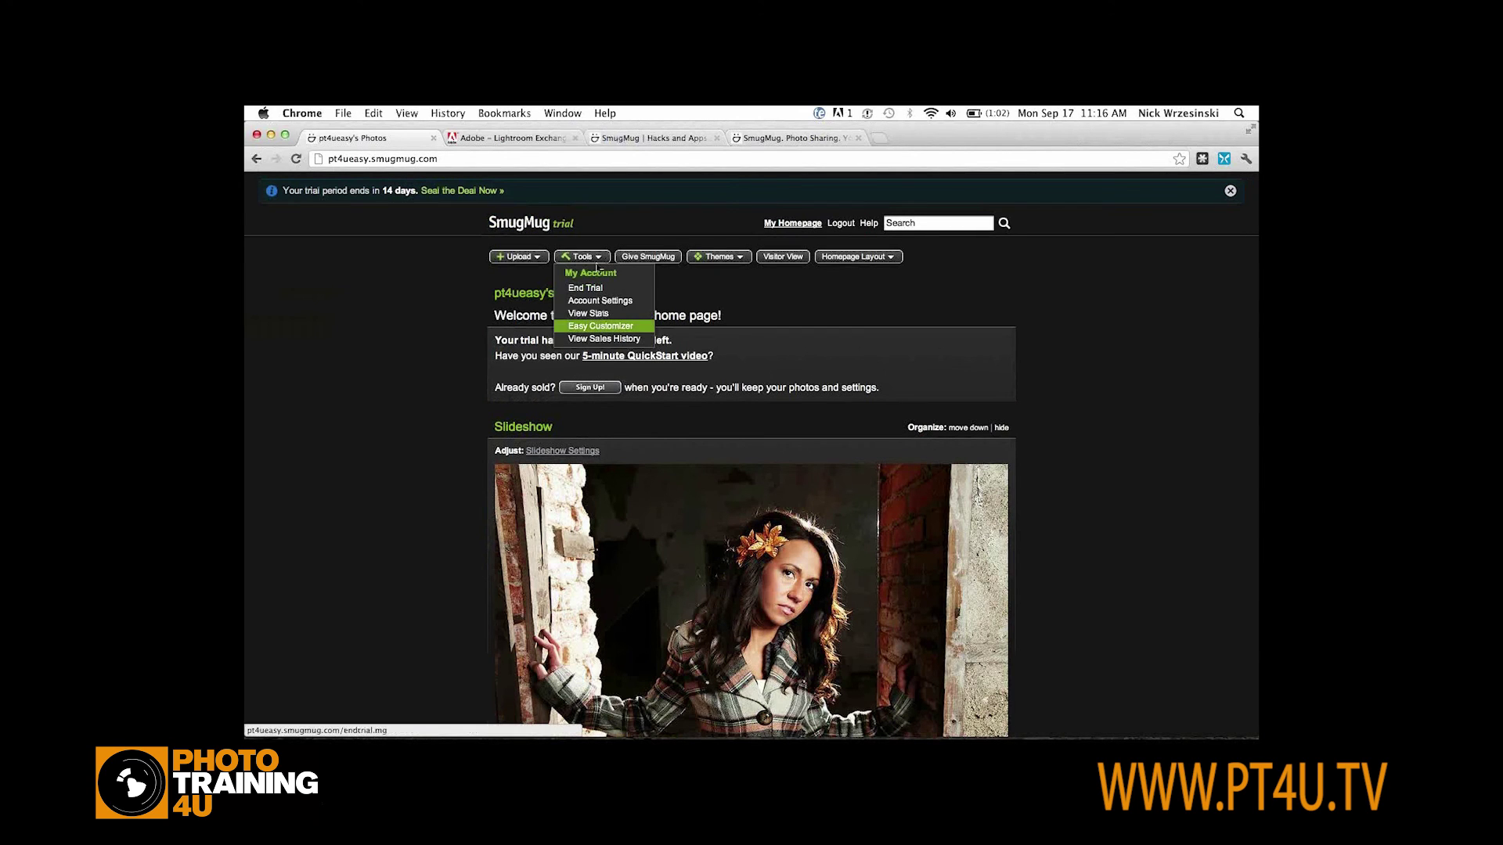
{"action": "left_click", "coordinate": [611, 332]}
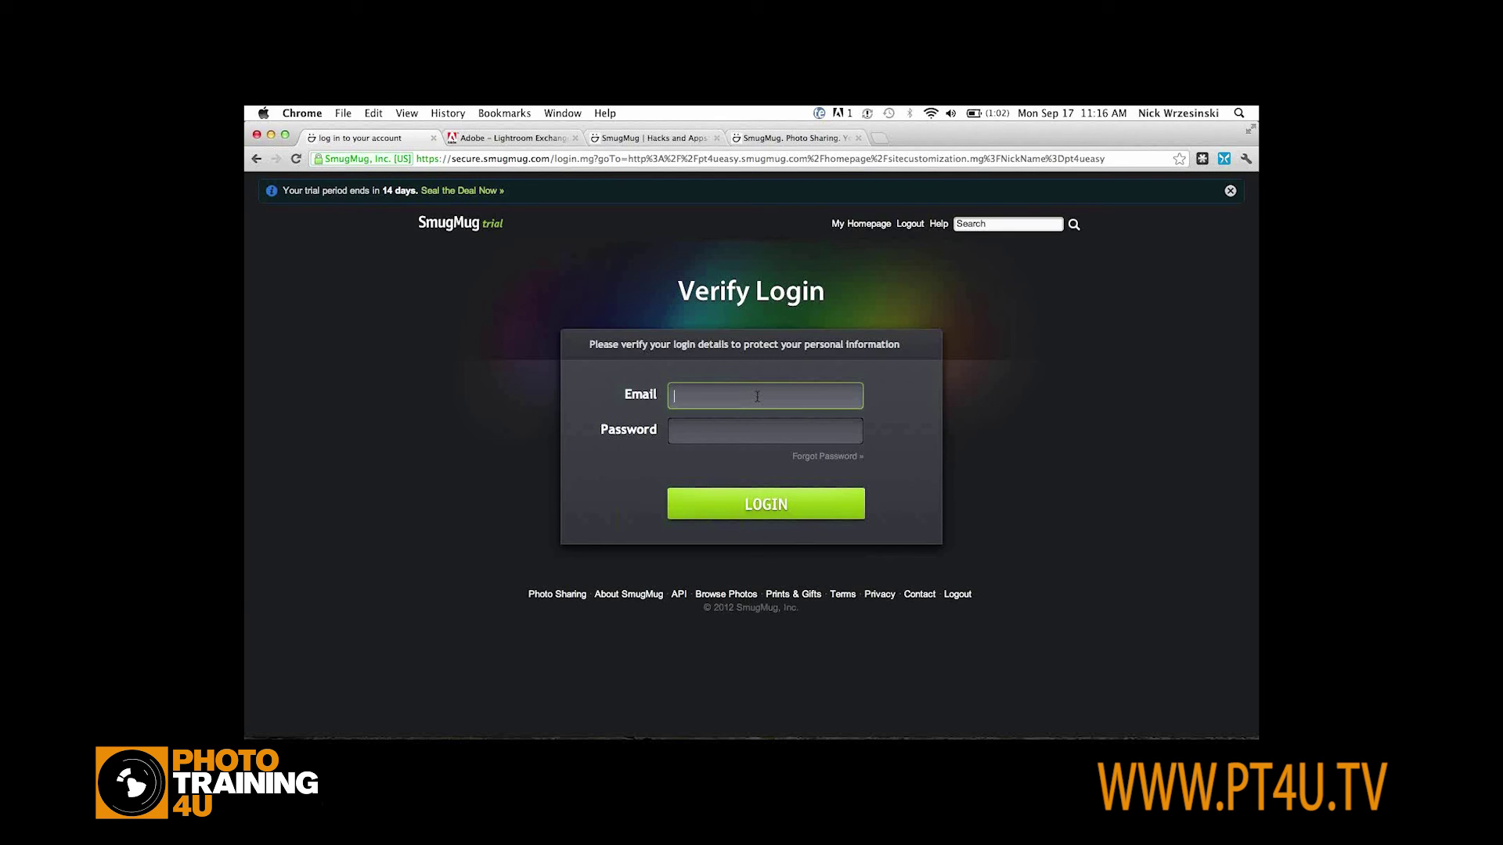
{"action": "key", "text": "Return"}
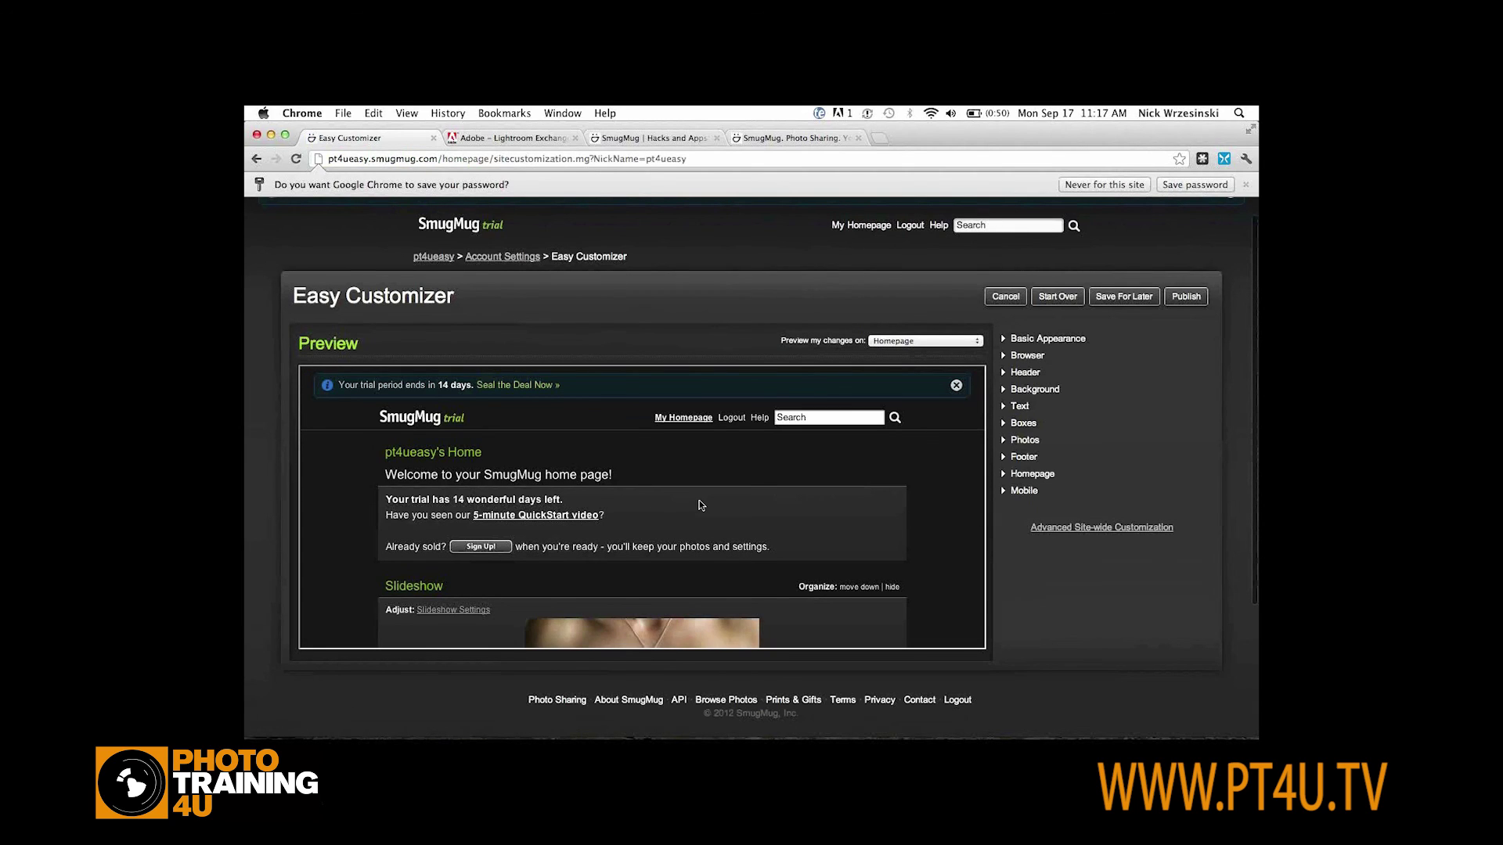
{"action": "scroll", "coordinate": [700, 505], "scroll_direction": "down", "scroll_amount": 10}
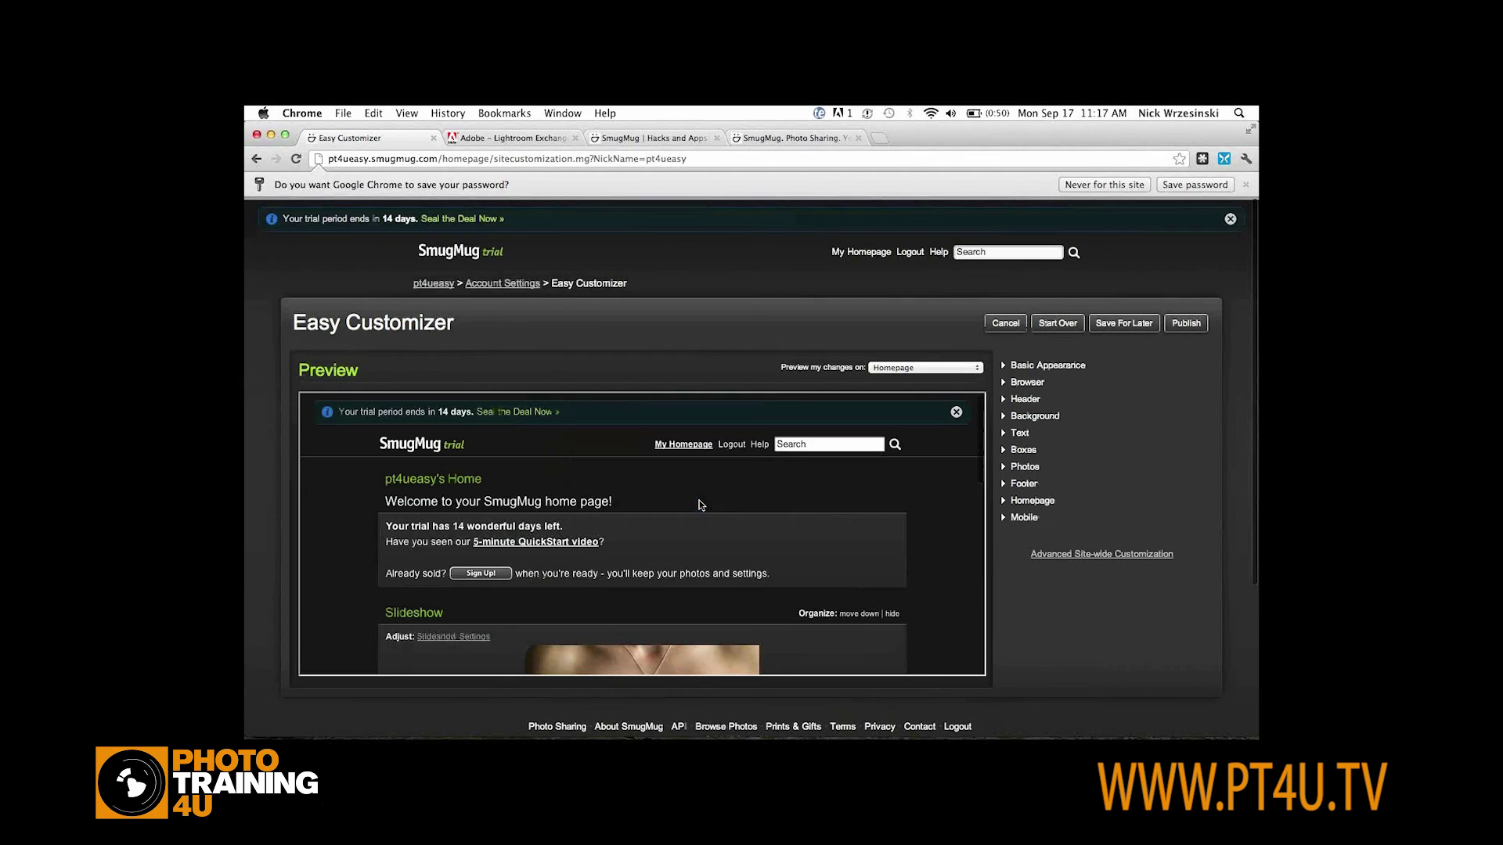
{"action": "left_click", "coordinate": [1005, 368]}
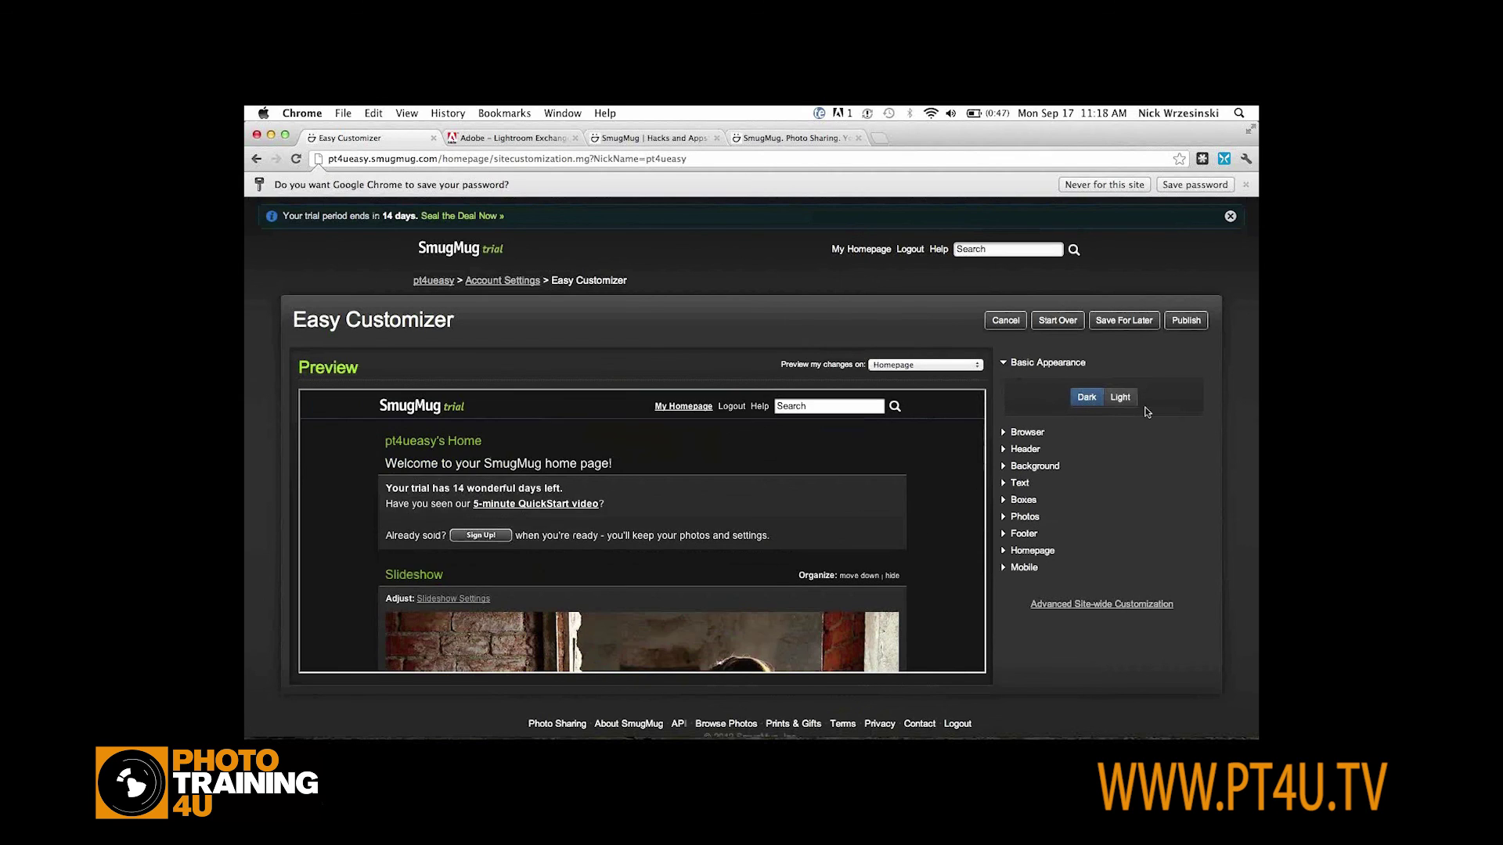
{"action": "left_click", "coordinate": [1123, 403]}
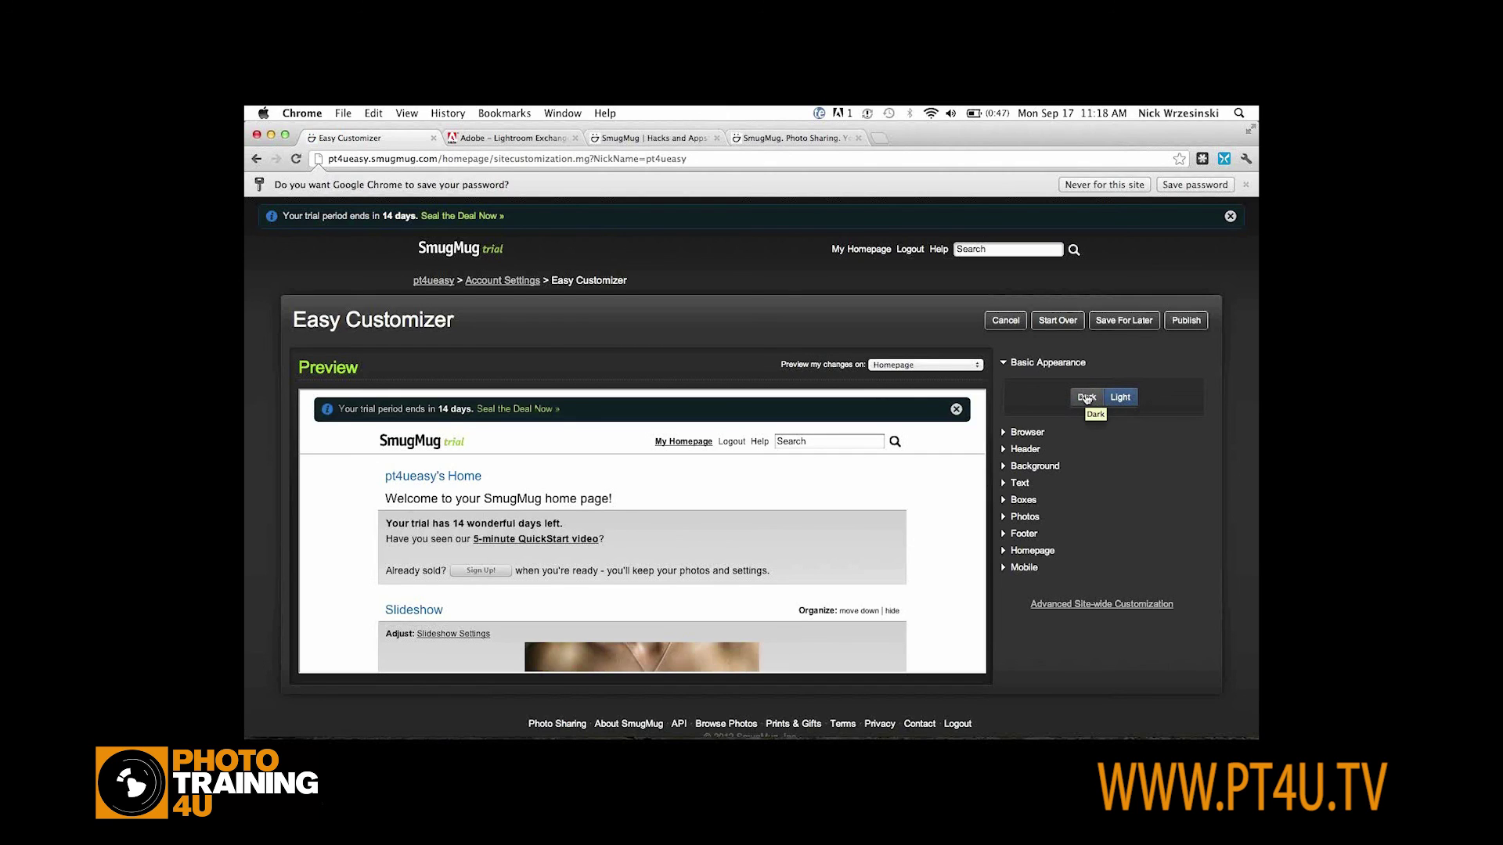
{"action": "left_click", "coordinate": [1087, 398]}
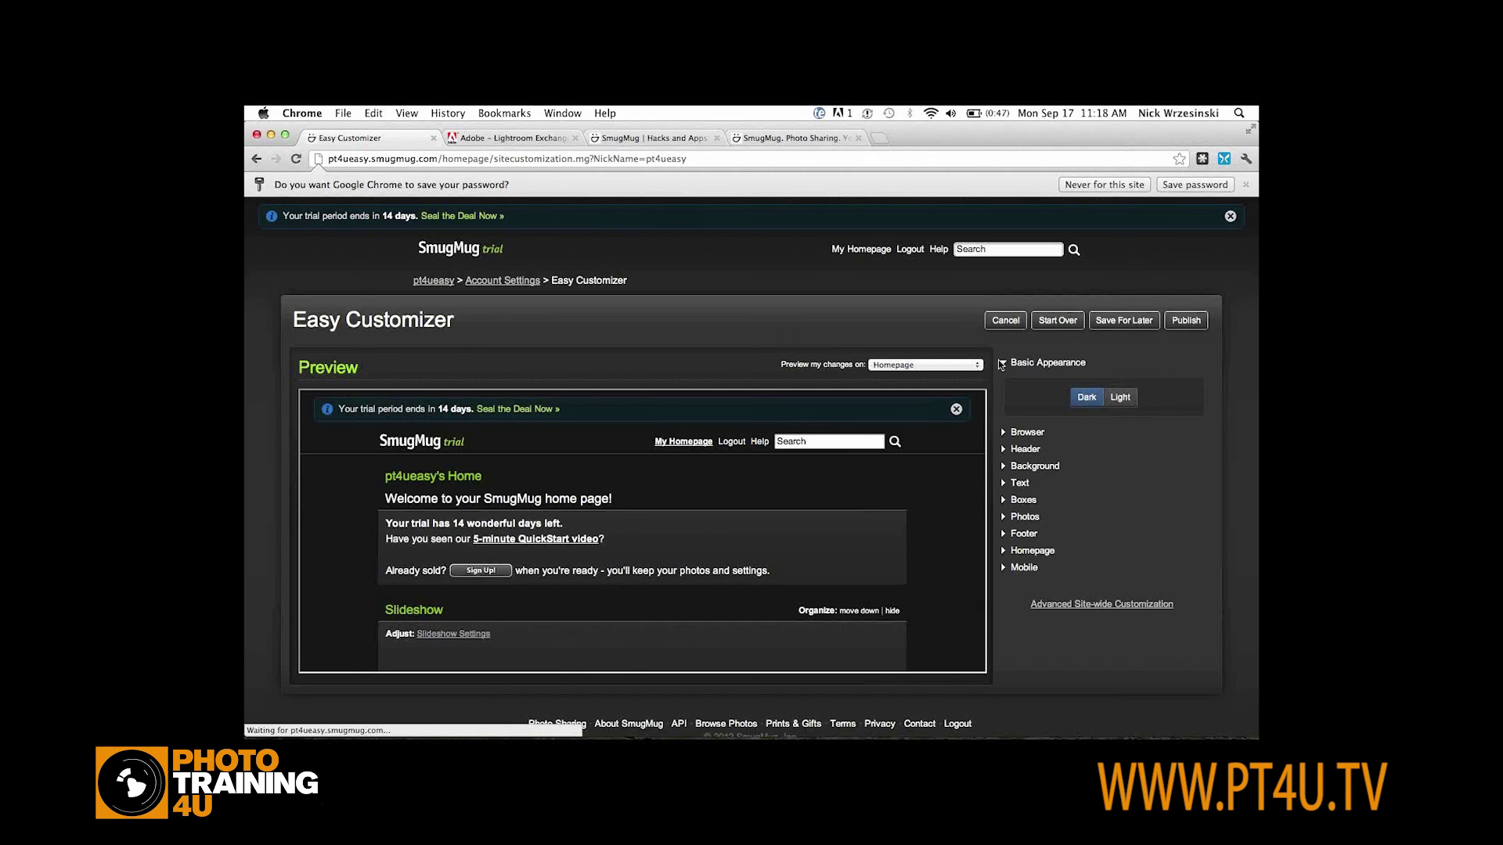
{"action": "left_click", "coordinate": [1002, 362]}
{"action": "left_click", "coordinate": [1003, 382]}
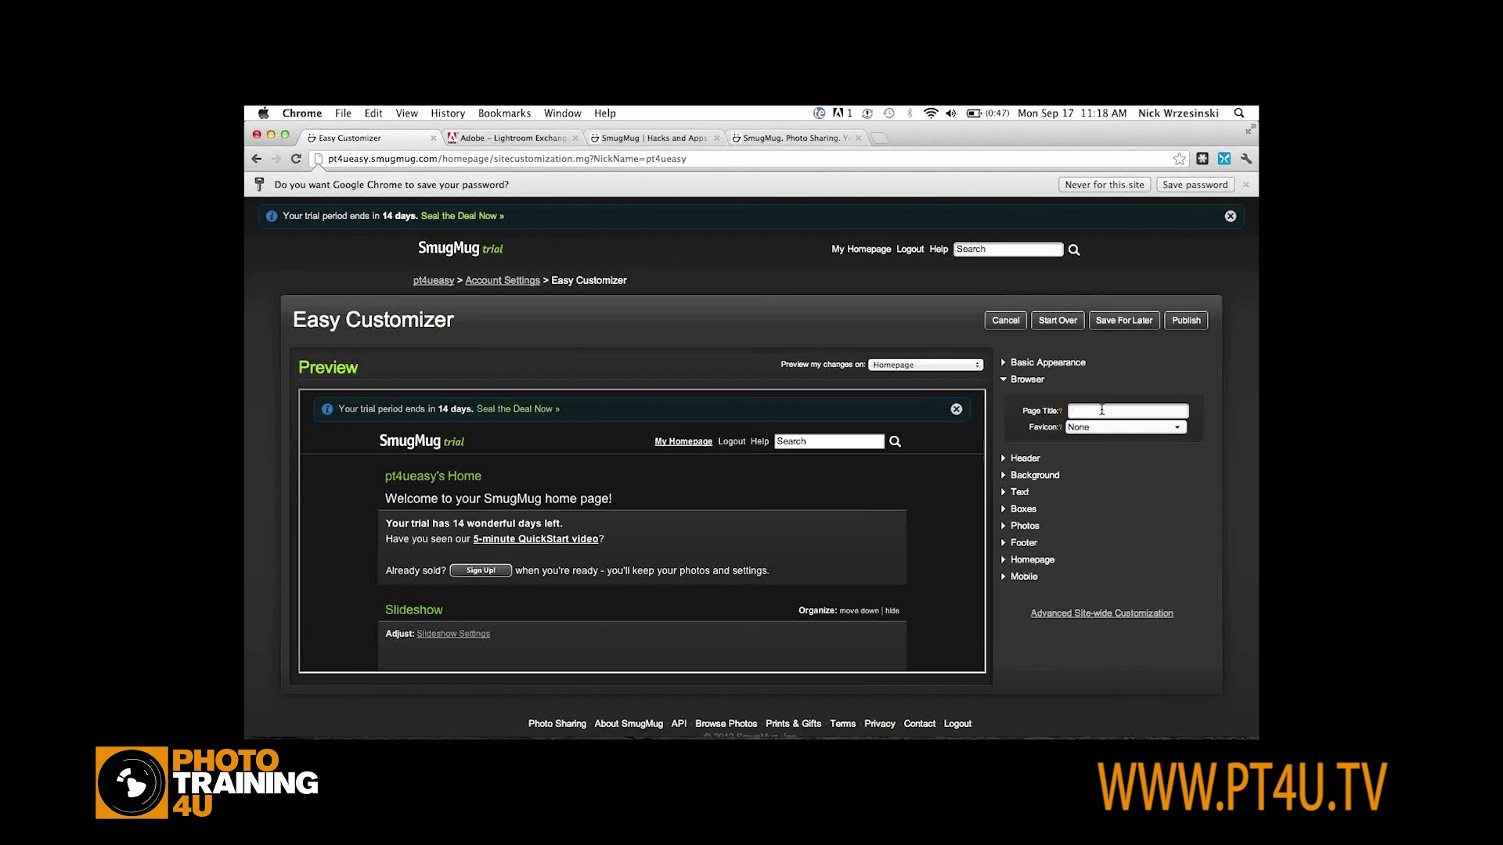
{"action": "left_click", "coordinate": [1103, 411]}
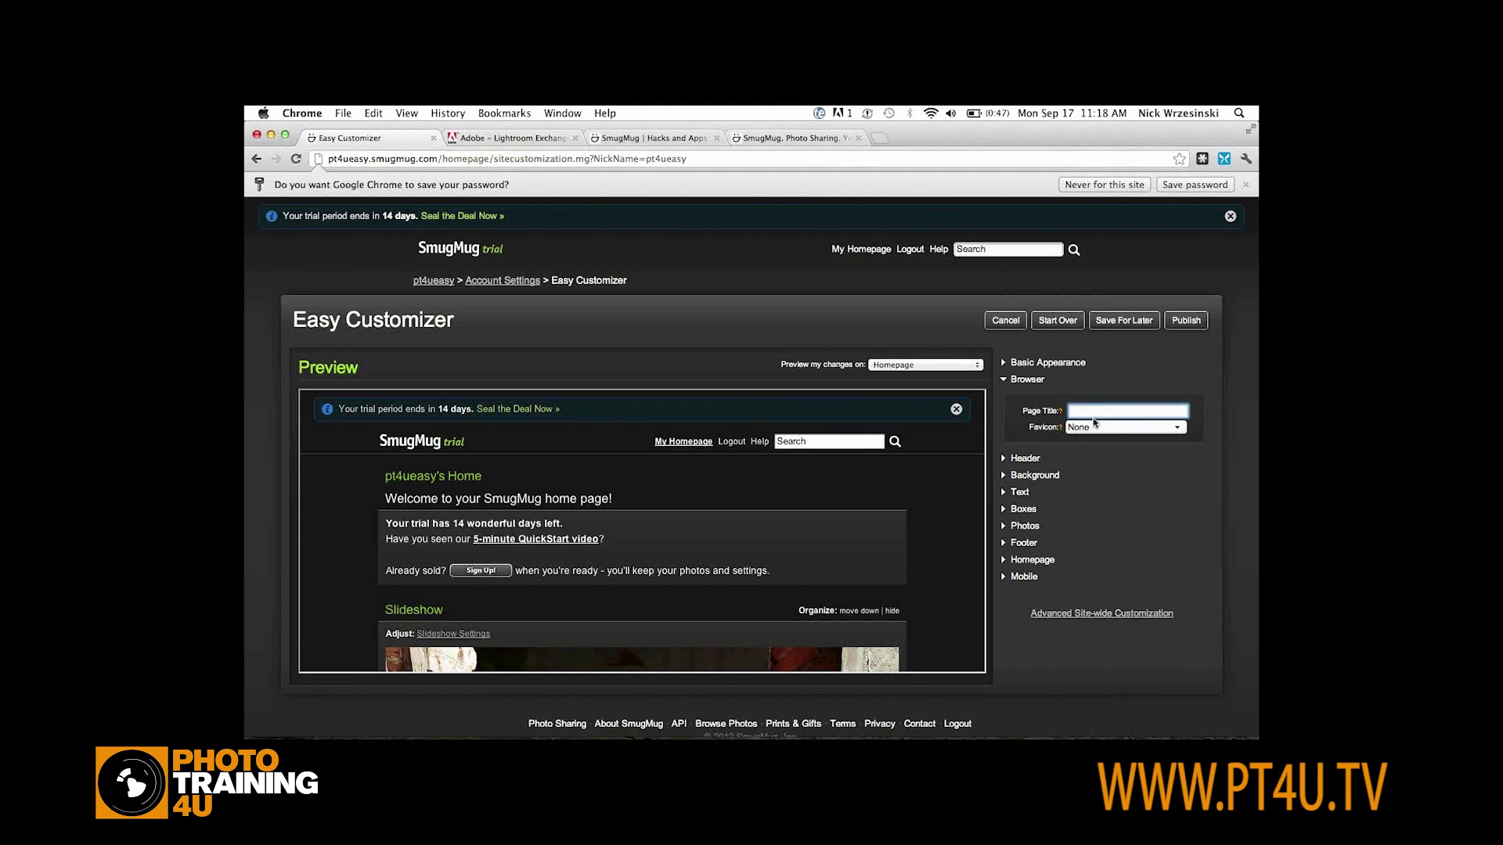
Expand the Header options, keeping Show SmugMug Header checked
{"action": "left_click", "coordinate": [1006, 381]}
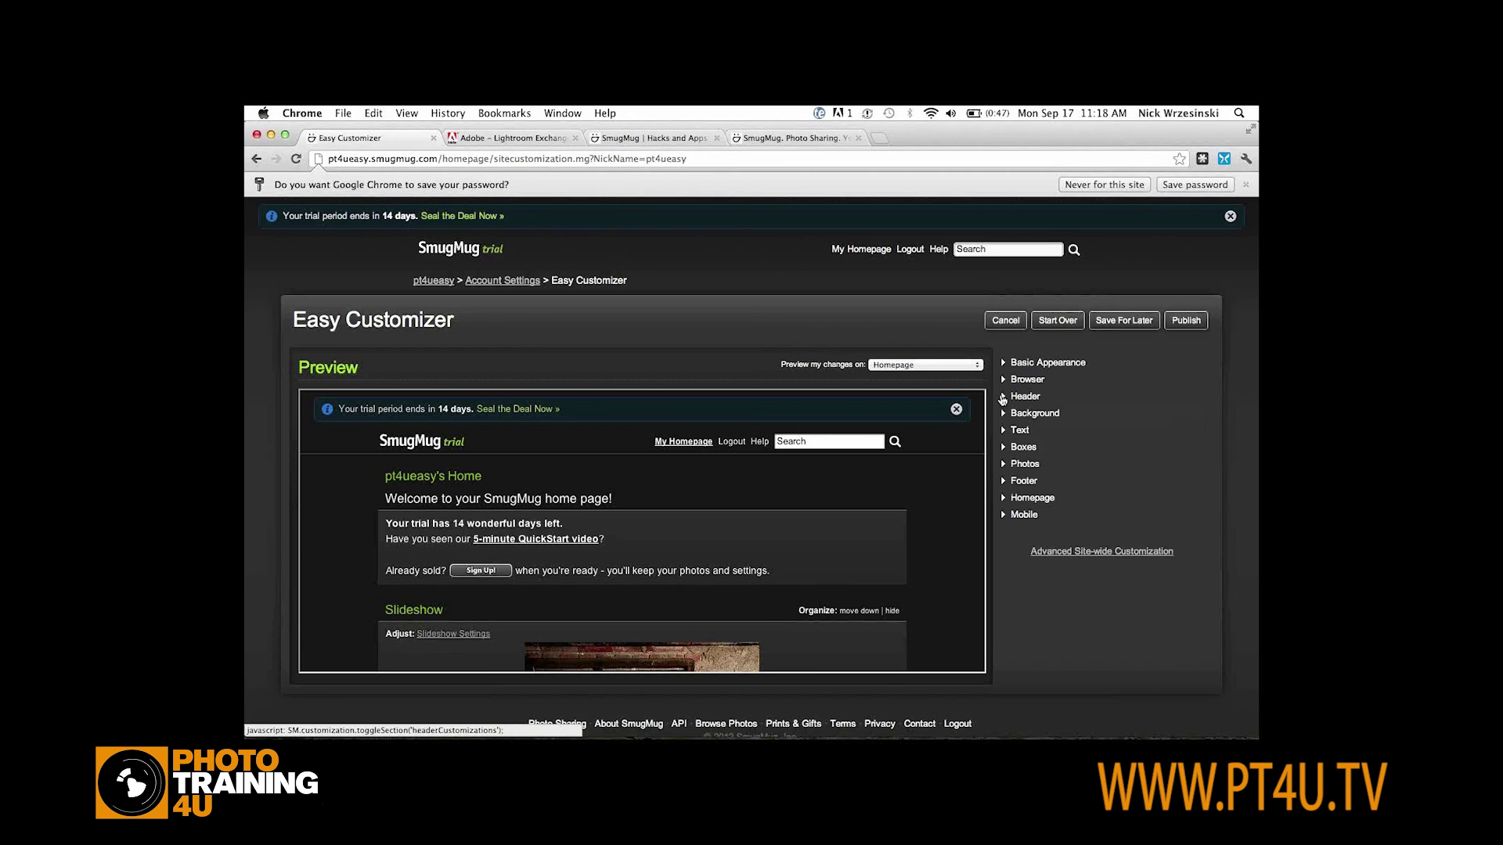
{"action": "left_click", "coordinate": [1009, 396]}
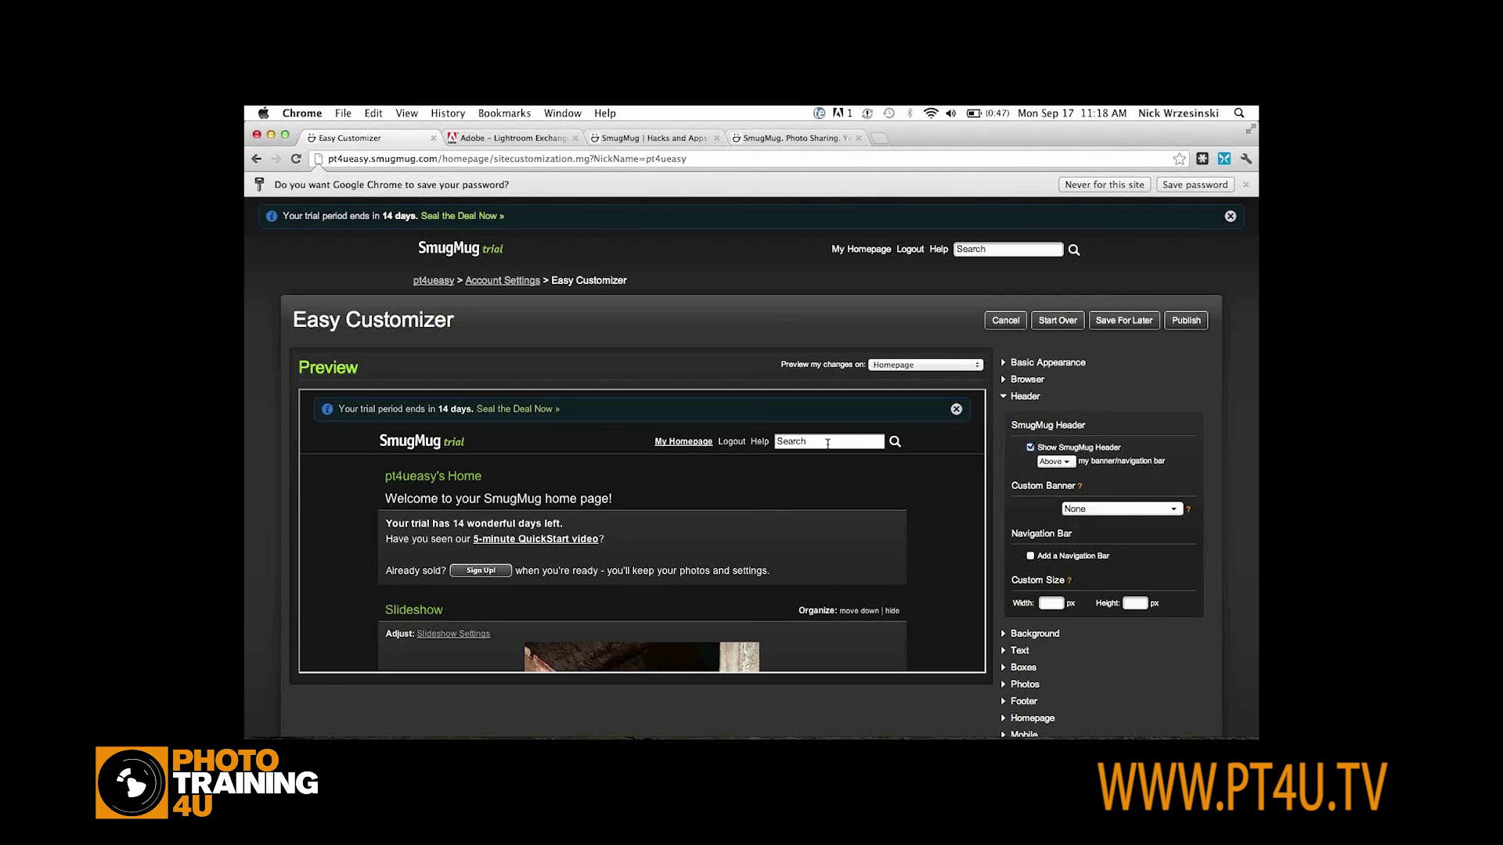
{"action": "left_click", "coordinate": [1031, 449]}
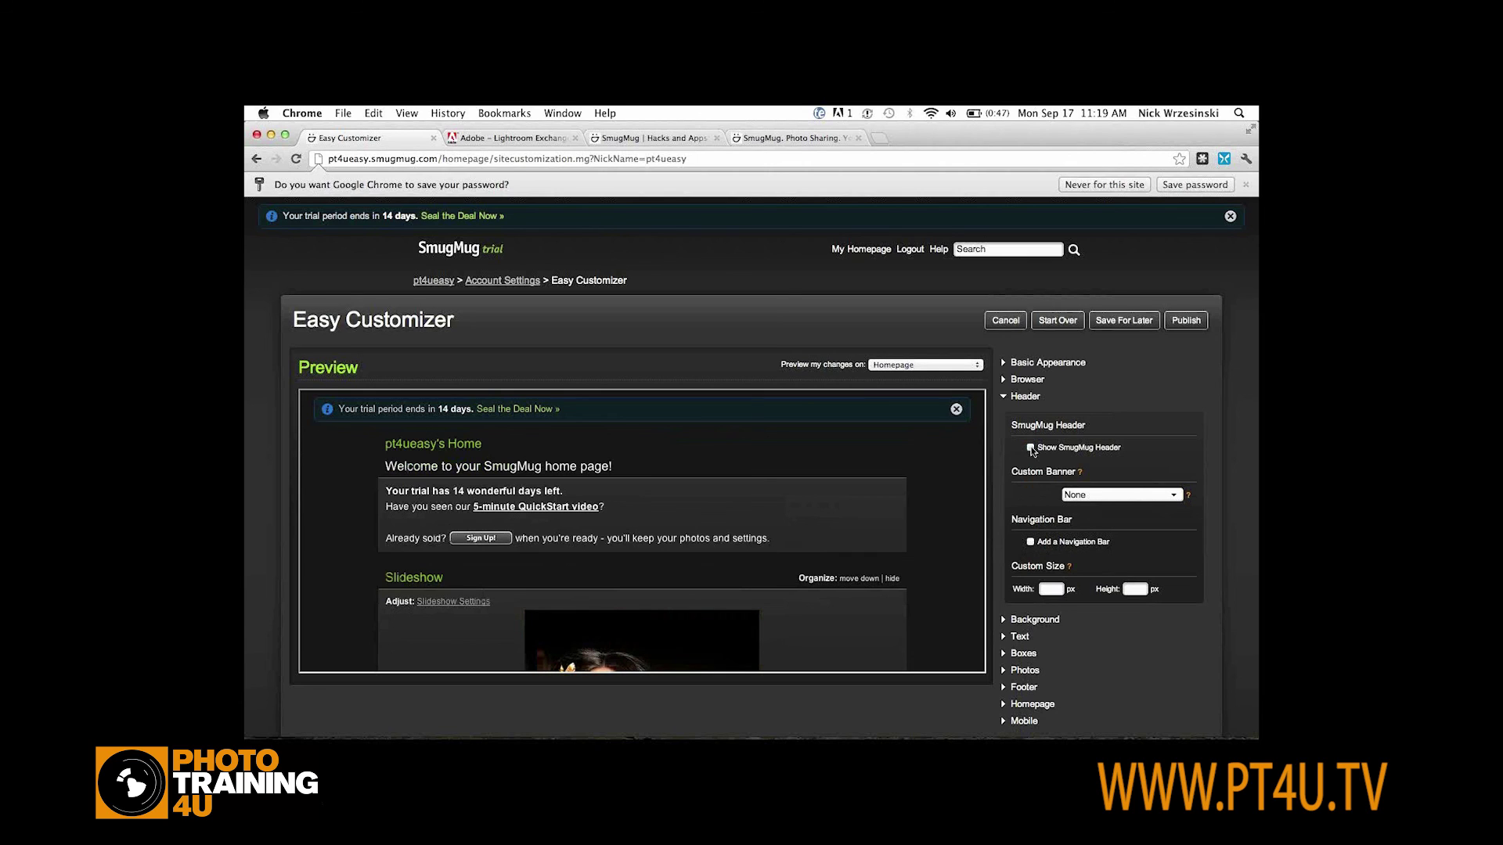
{"action": "left_click", "coordinate": [1031, 449]}
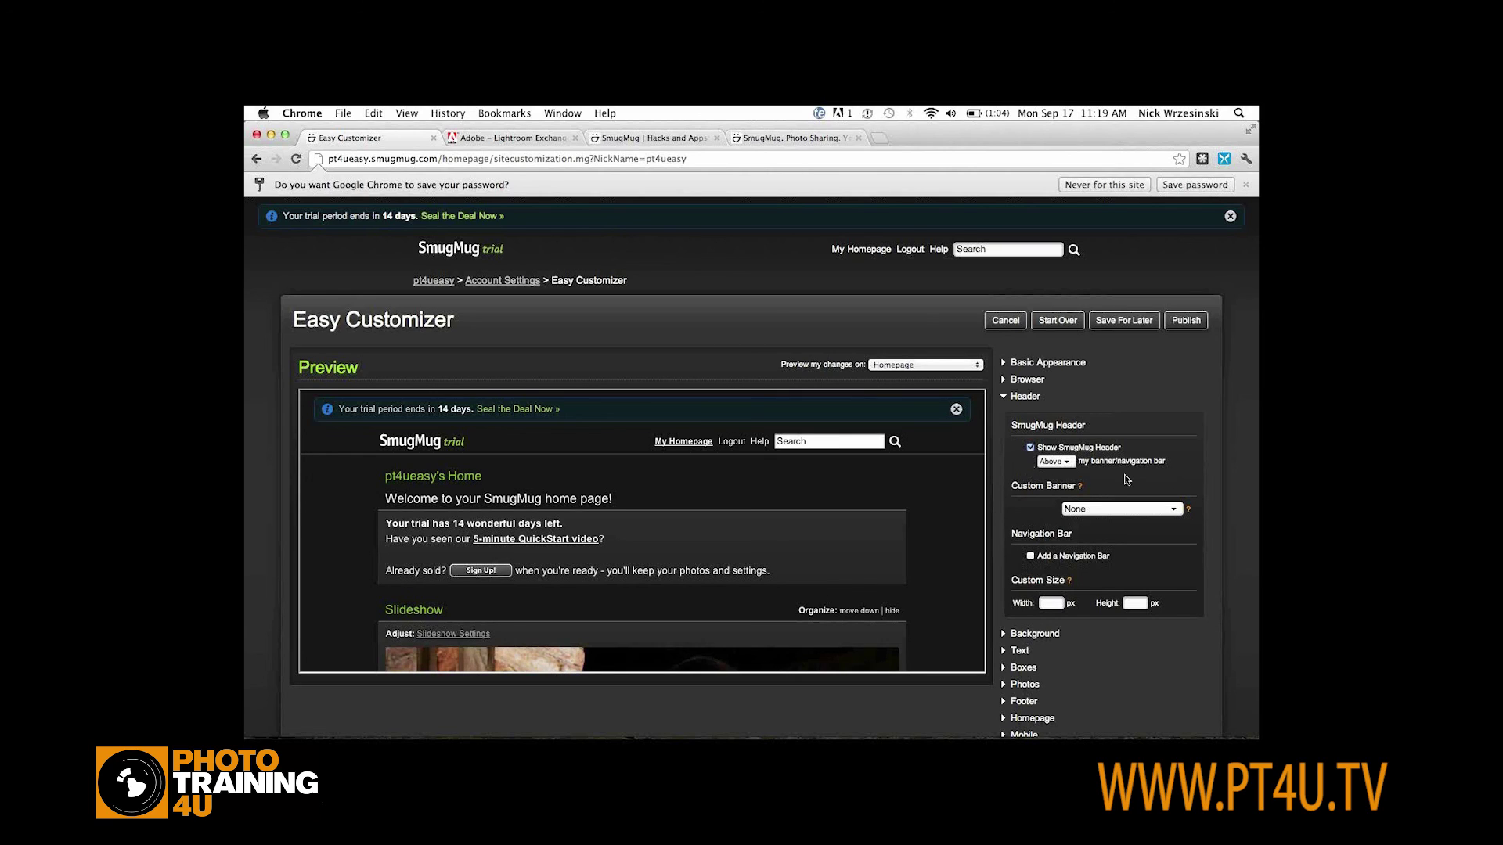
{"action": "scroll", "coordinate": [1125, 474], "scroll_direction": "down", "scroll_amount": 1}
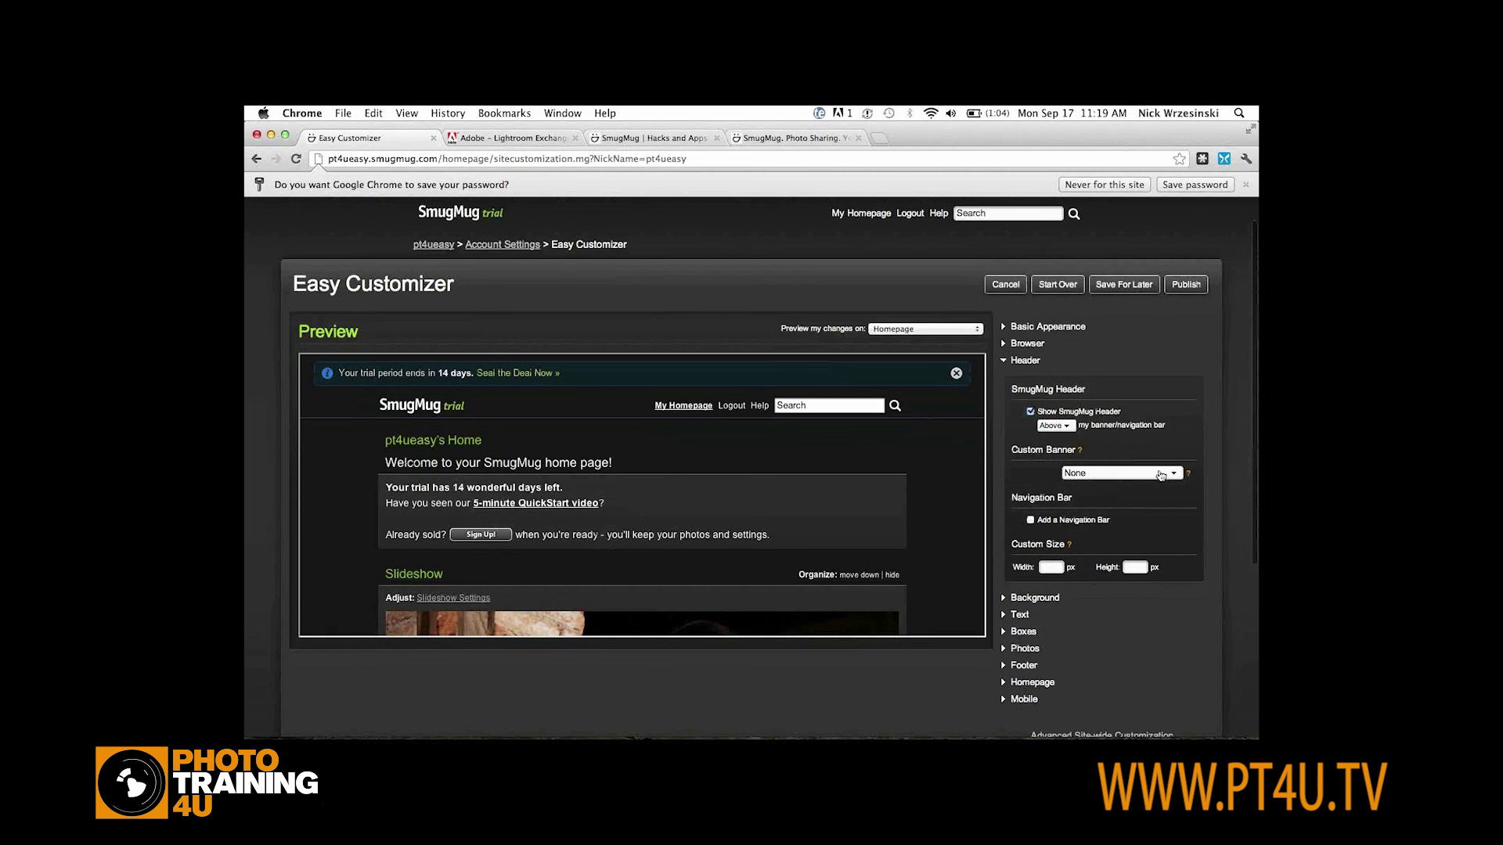
Set a Text custom banner reading the owner's name plus 'Photos', Arial size 24, centered
{"action": "left_click", "coordinate": [1149, 474]}
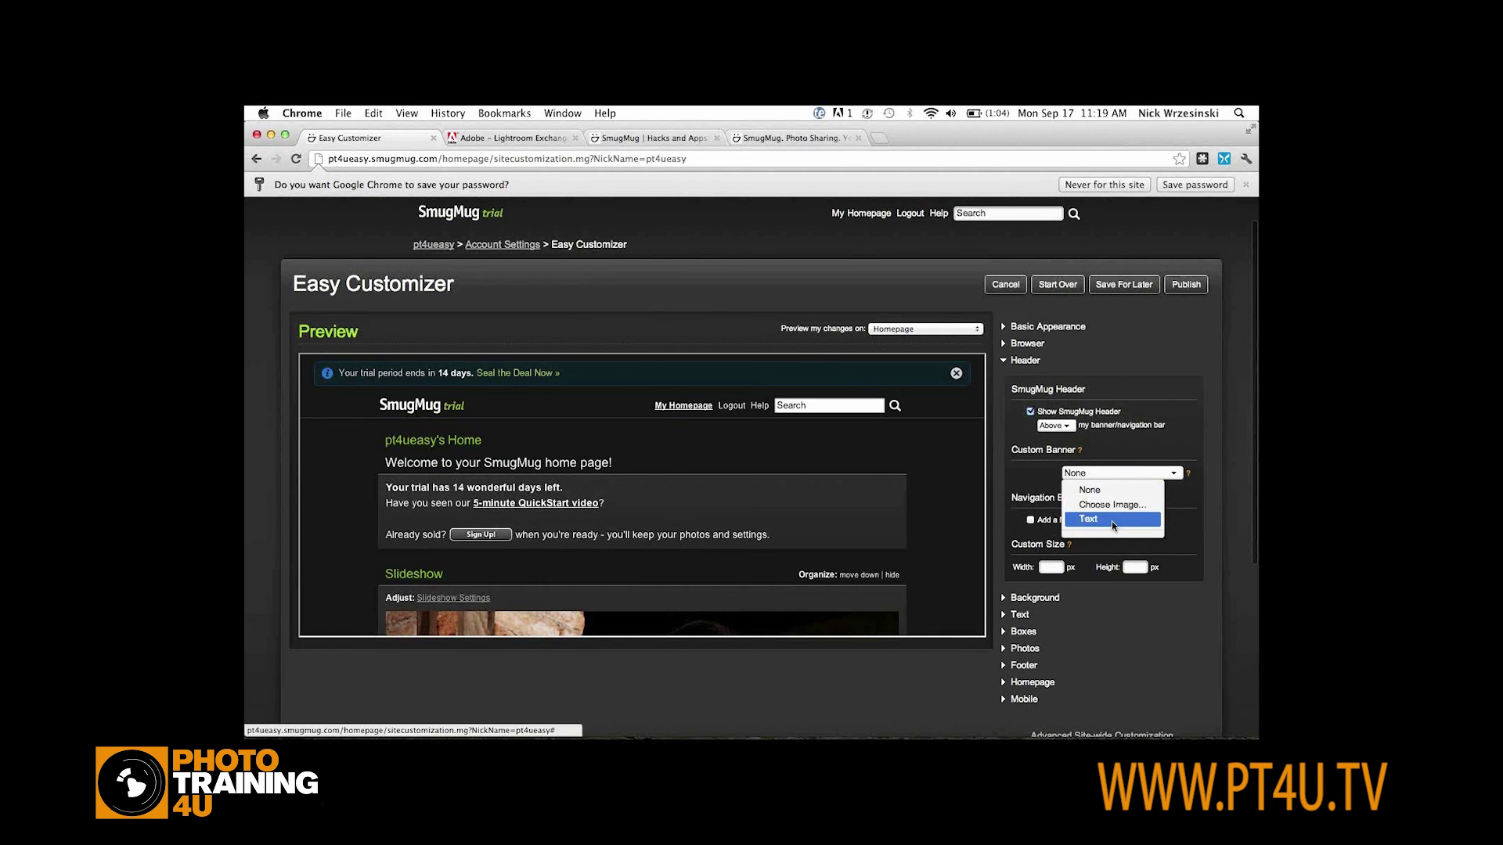
{"action": "left_click", "coordinate": [1113, 522]}
{"action": "left_click", "coordinate": [1071, 489]}
{"action": "type", "text": "Nicks Photos"}
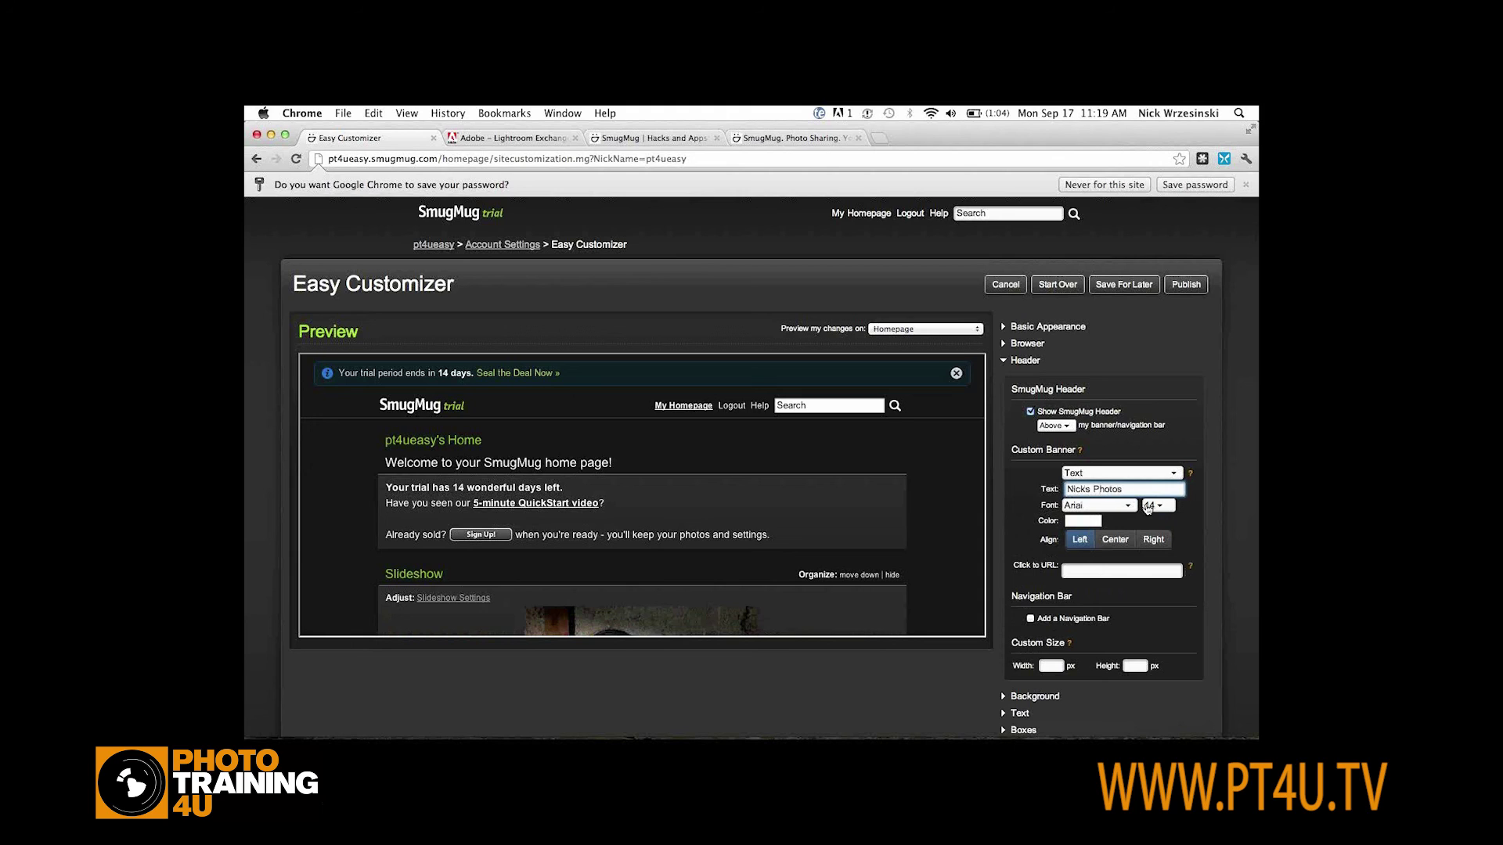
{"action": "left_click", "coordinate": [1149, 506]}
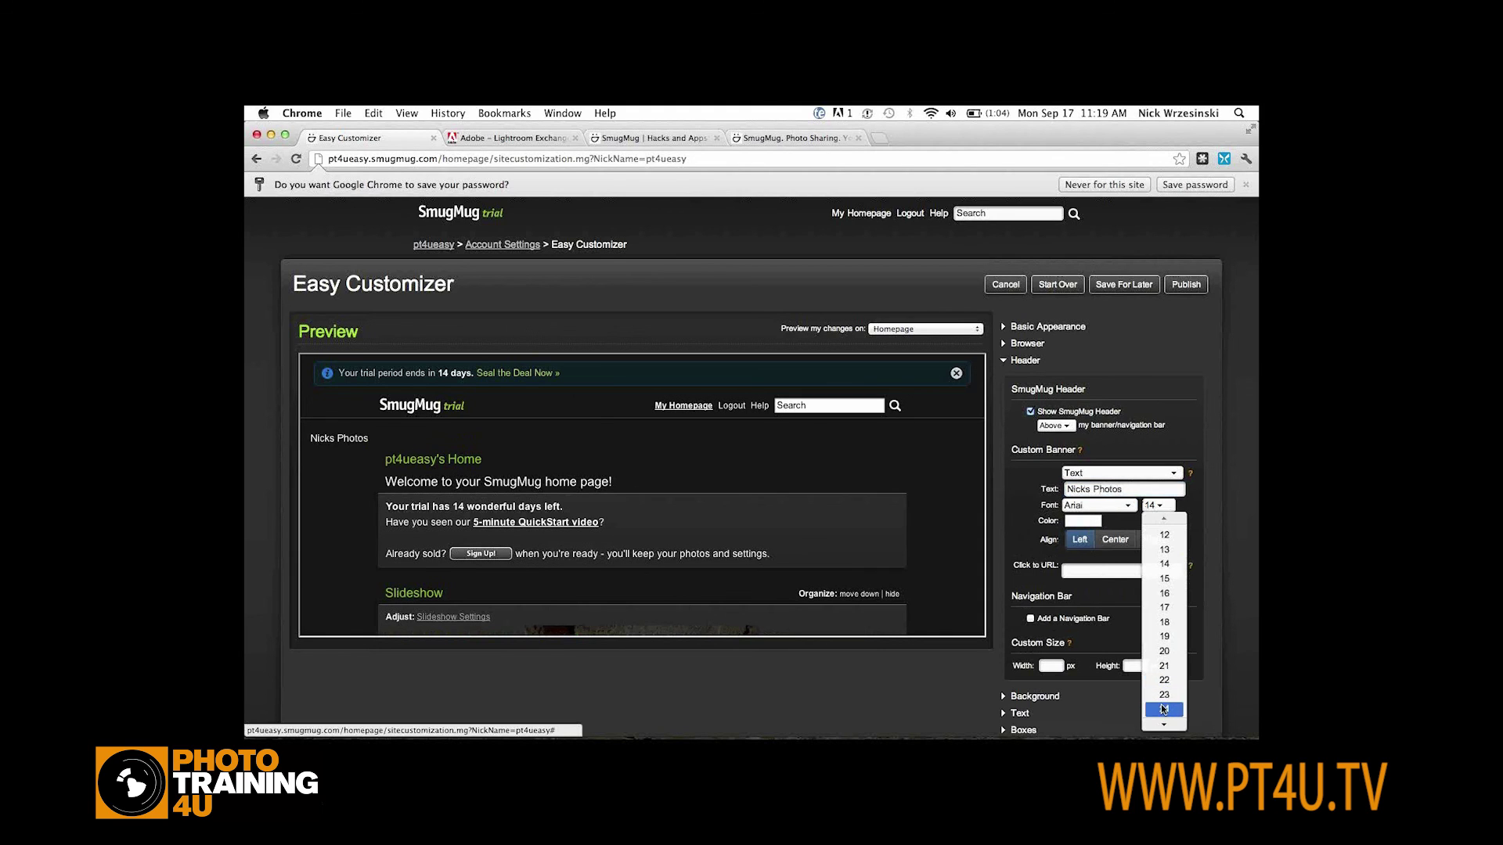
{"action": "left_click", "coordinate": [1163, 709]}
{"action": "left_click", "coordinate": [1115, 539]}
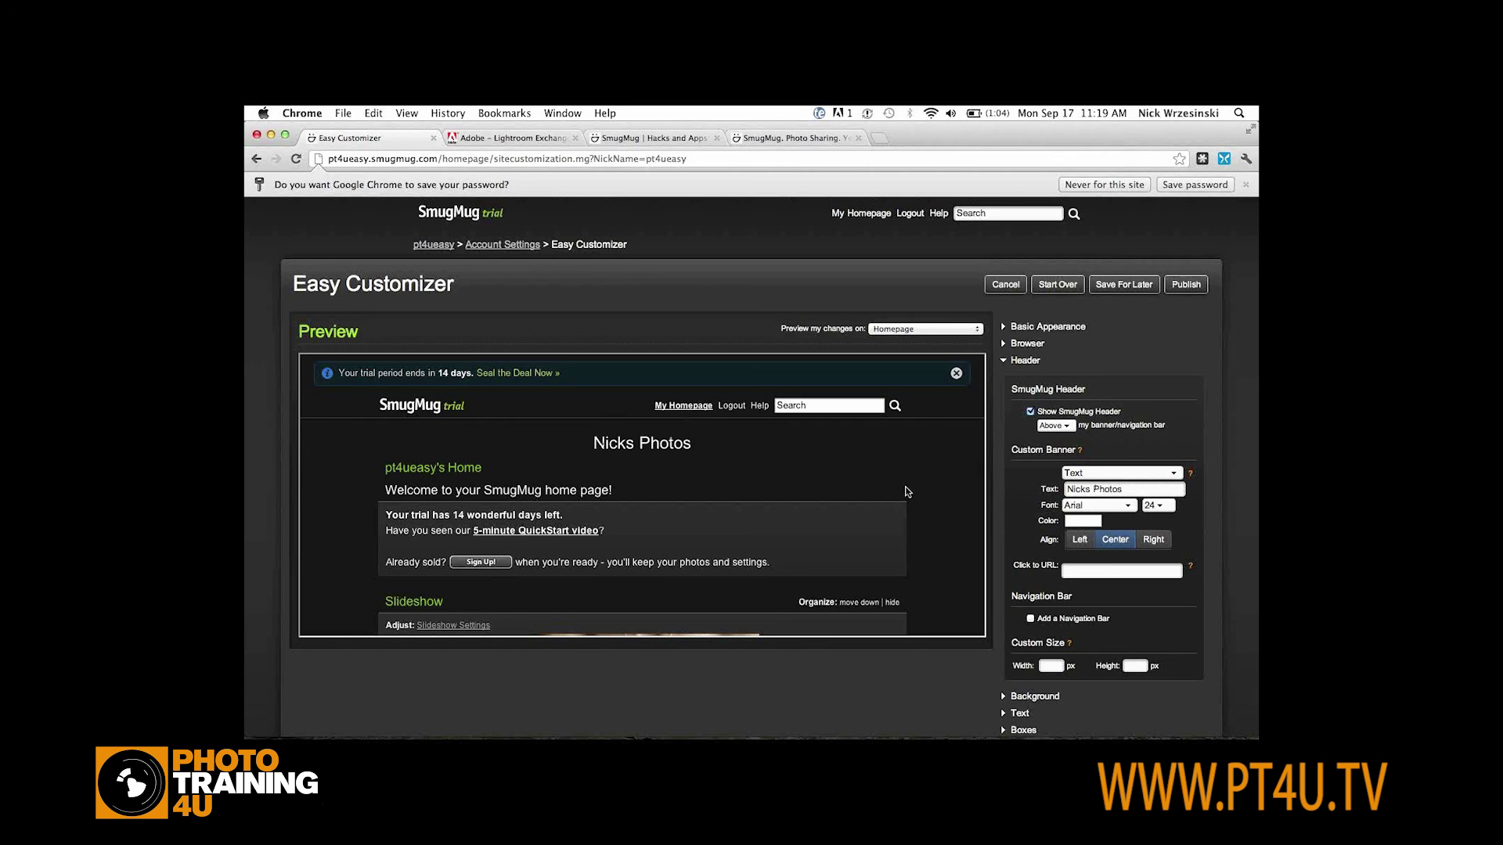
{"action": "left_click", "coordinate": [1106, 507]}
{"action": "left_click", "coordinate": [1107, 508]}
{"action": "left_click", "coordinate": [1117, 474]}
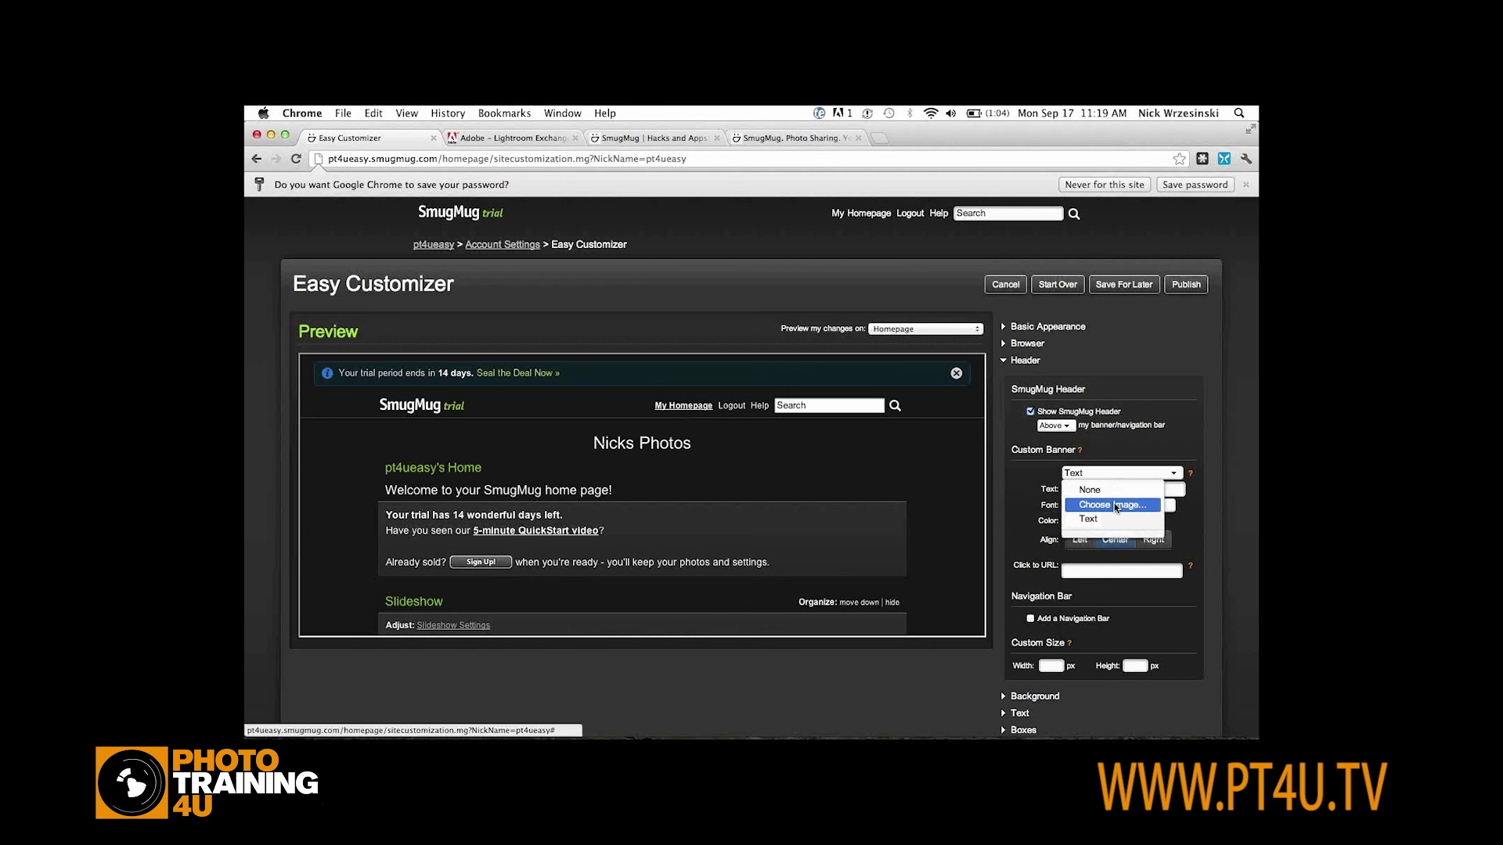